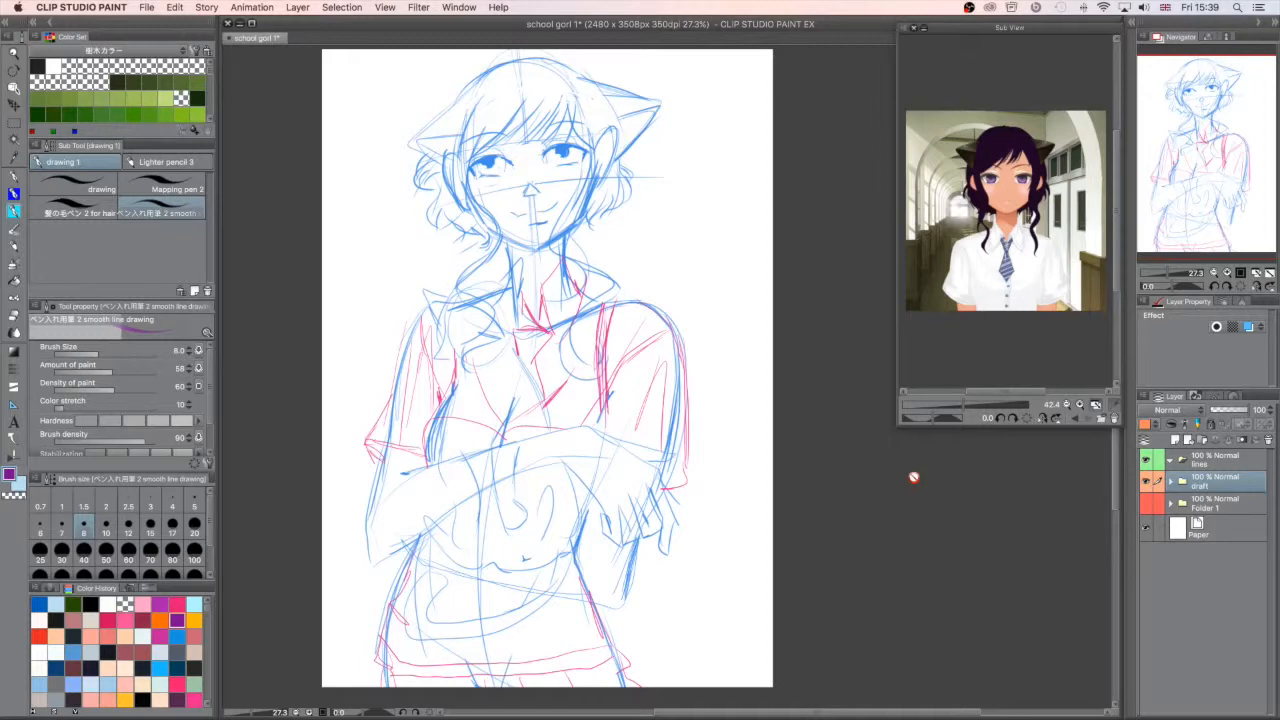
- Examine the draft sketch up close and the layers inside the draft folder
click(1174, 276)
drag(1172, 277, 1174, 273)
drag(1211, 190, 1218, 111)
drag(1177, 272, 1167, 273)
drag(1208, 185, 1212, 205)
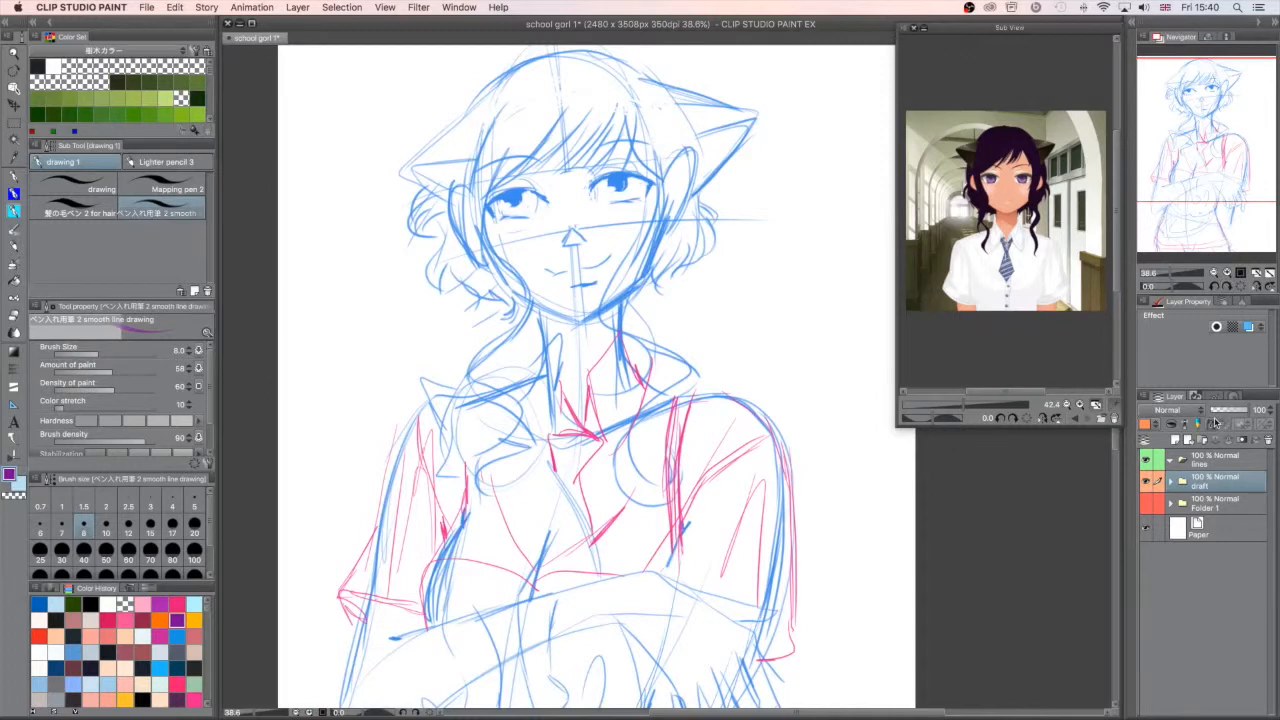
drag(1234, 145, 1193, 130)
click(1170, 484)
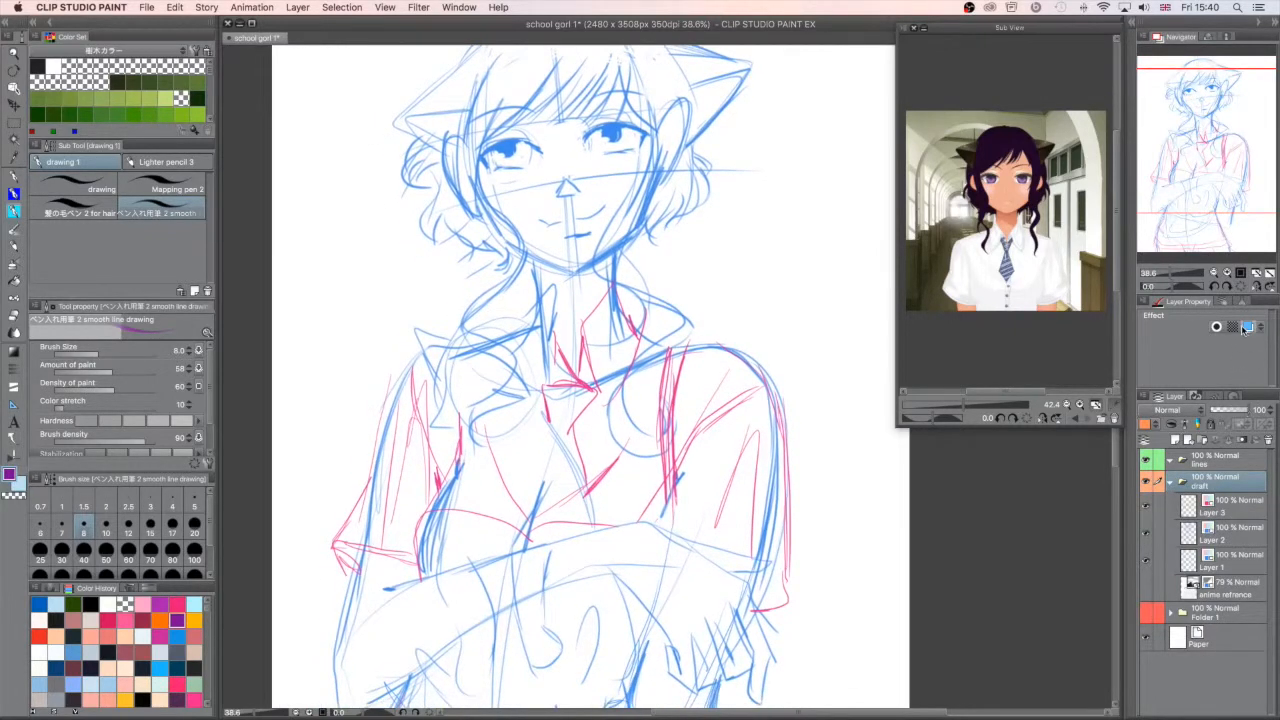
drag(1171, 271, 1166, 260)
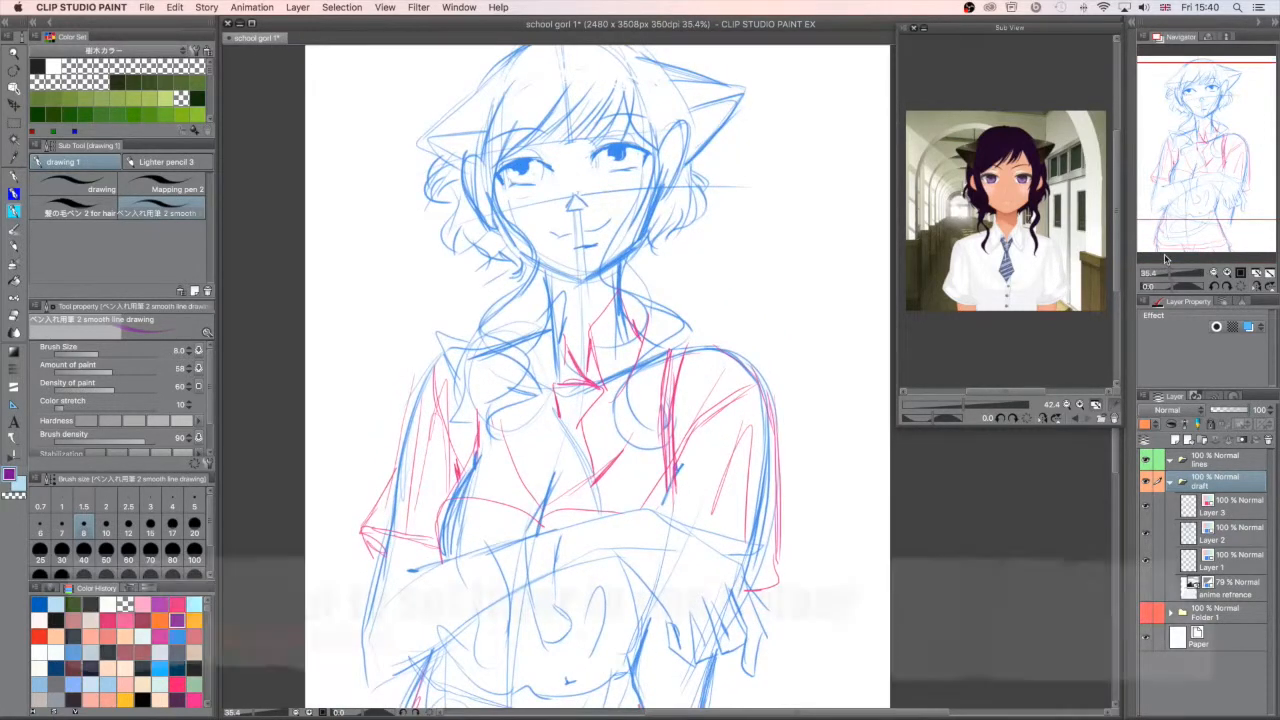
click(1172, 484)
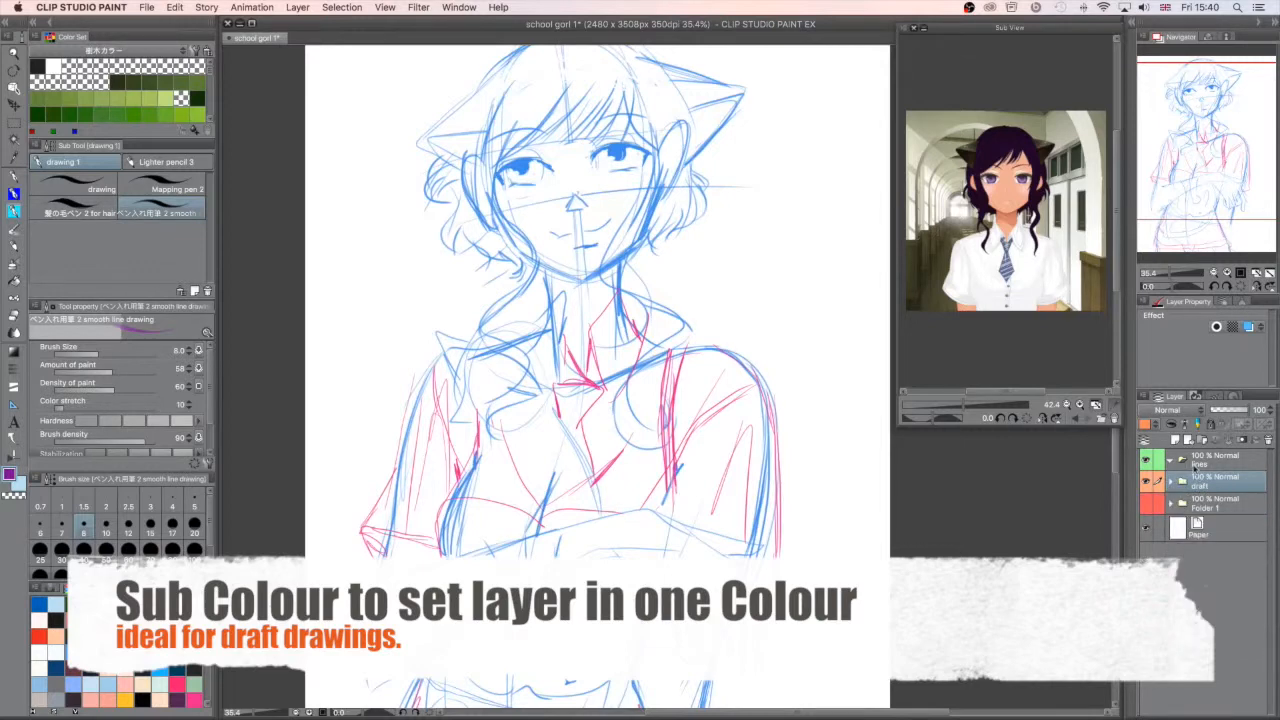
- Lower the draft folder's opacity to 45% to fade the sketch
mouse_move(1234, 414)
mouse_down()
mouse_move(1218, 416)
mouse_move(1236, 412)
mouse_up()
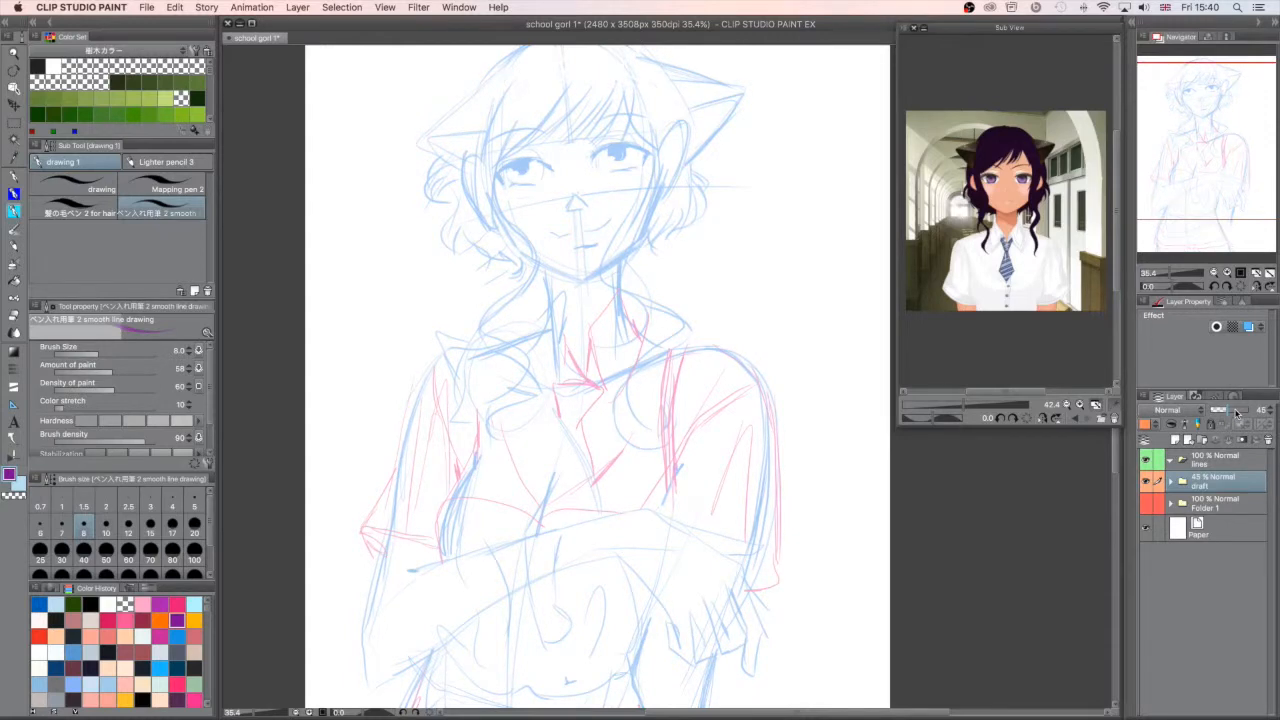
drag(1206, 156, 1200, 150)
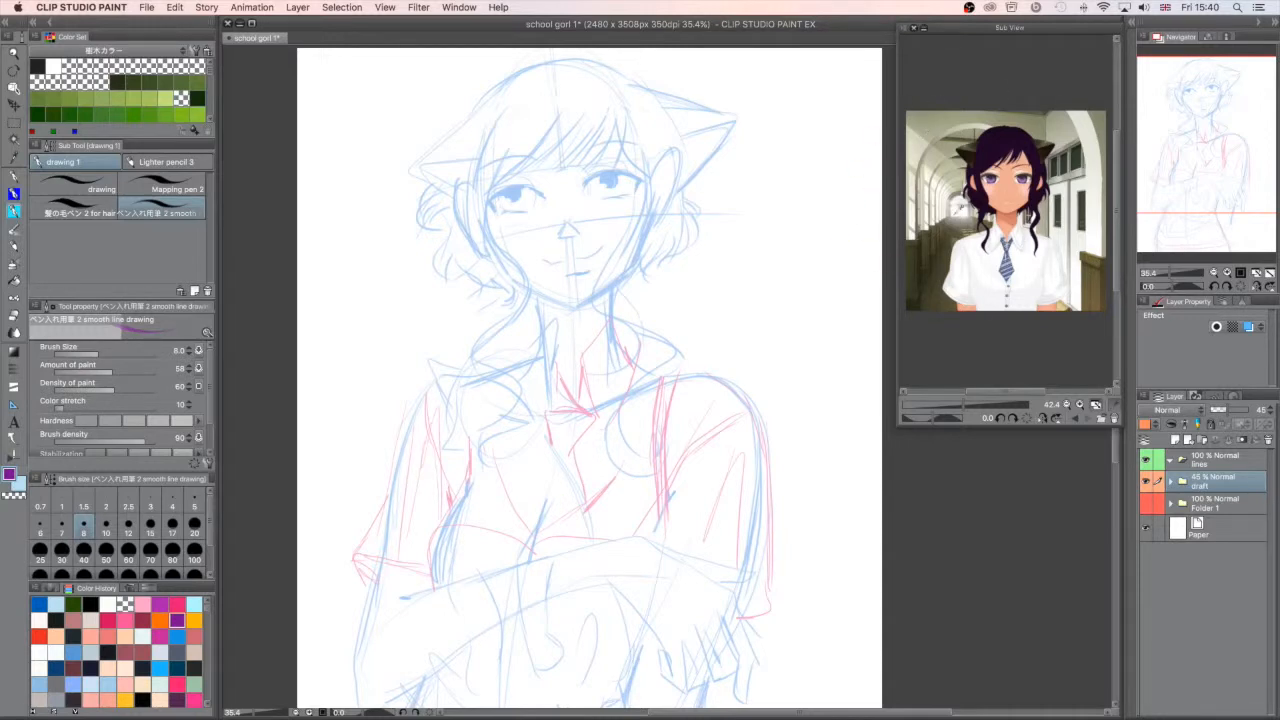
drag(1199, 177, 1195, 162)
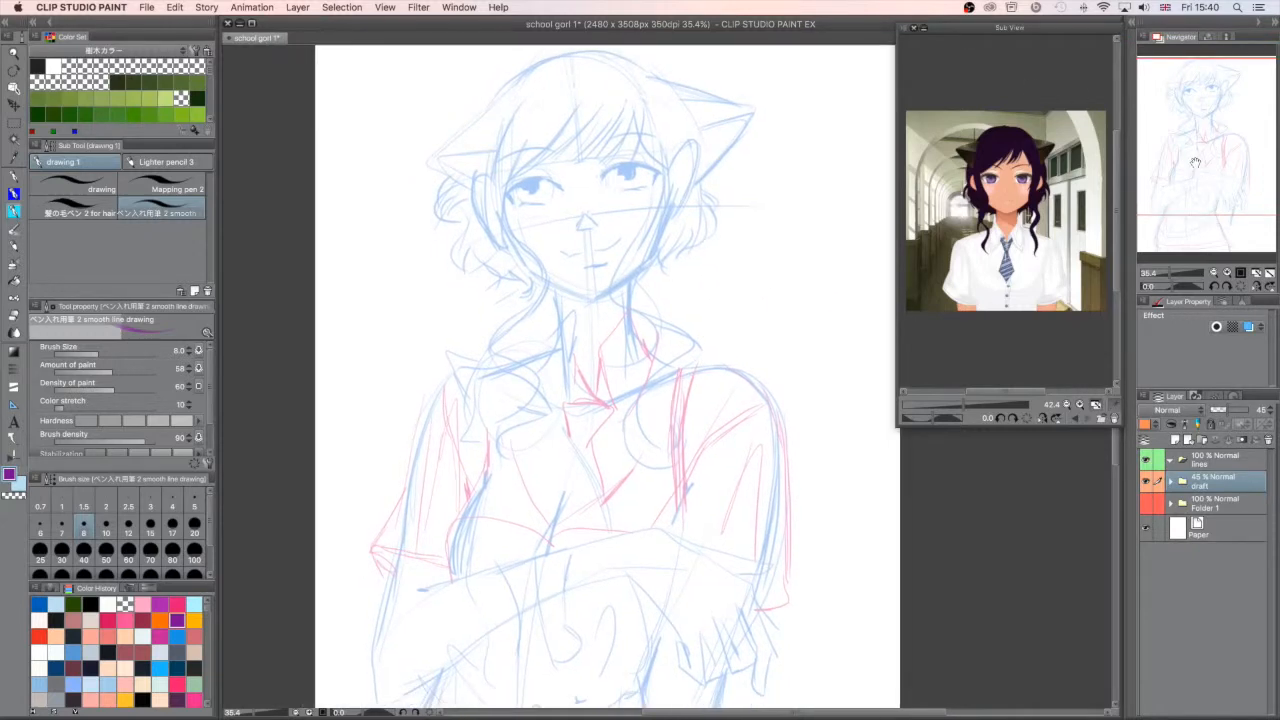
- Show the flower-and-sky background in Folder 1 to check it, and hide it again
click(1220, 505)
click(1151, 508)
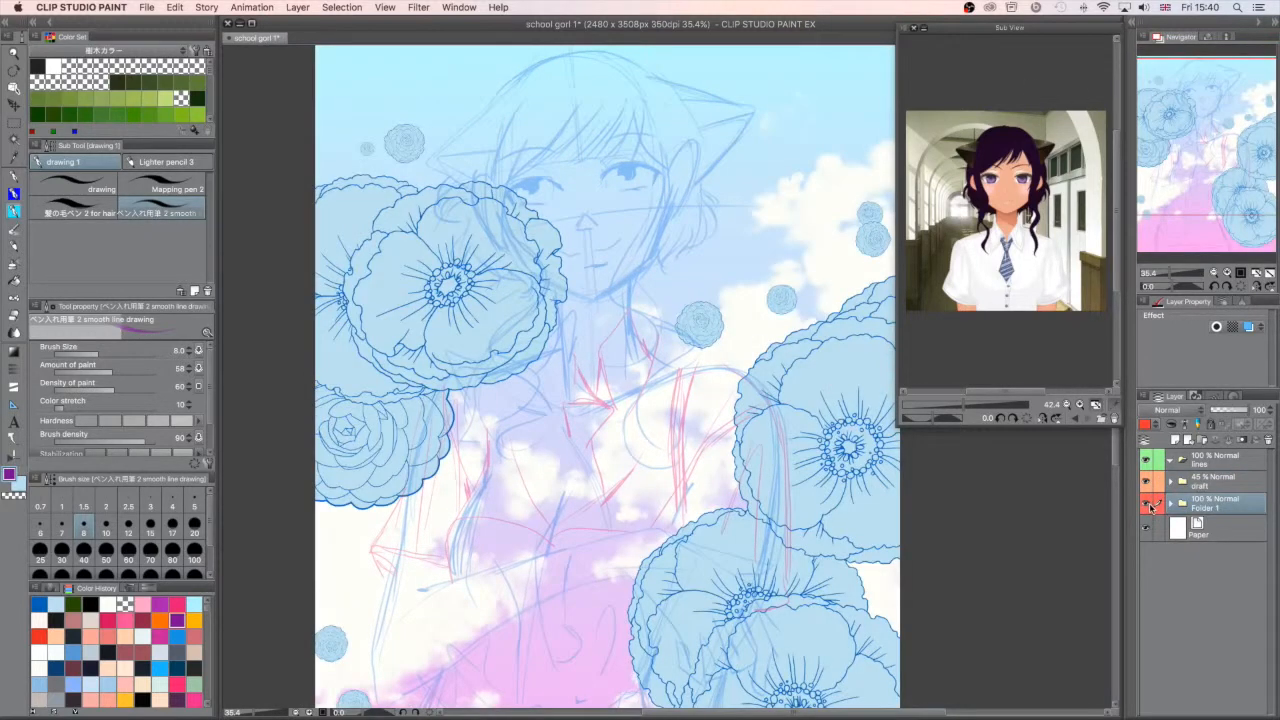
click(1172, 504)
click(1172, 504)
click(1151, 507)
drag(1207, 172, 1199, 184)
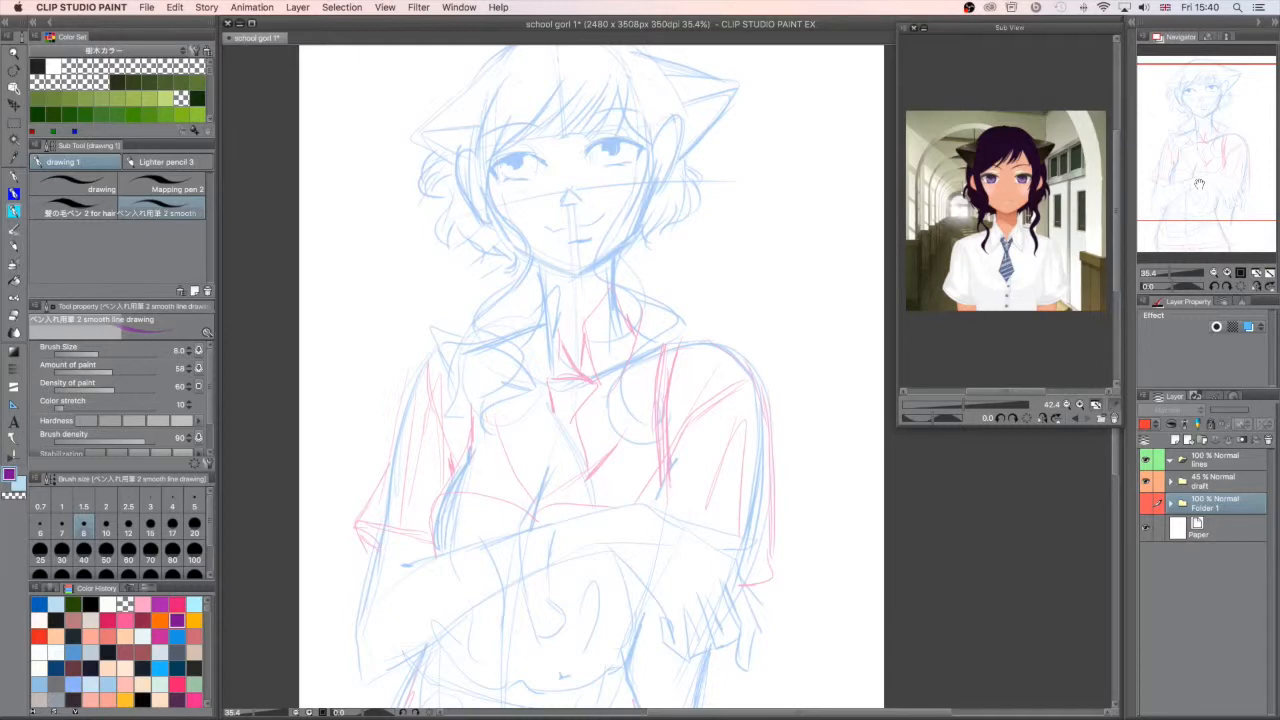
- Change the main drawing colour from the purple to a very dark purple for the line art
click(11, 478)
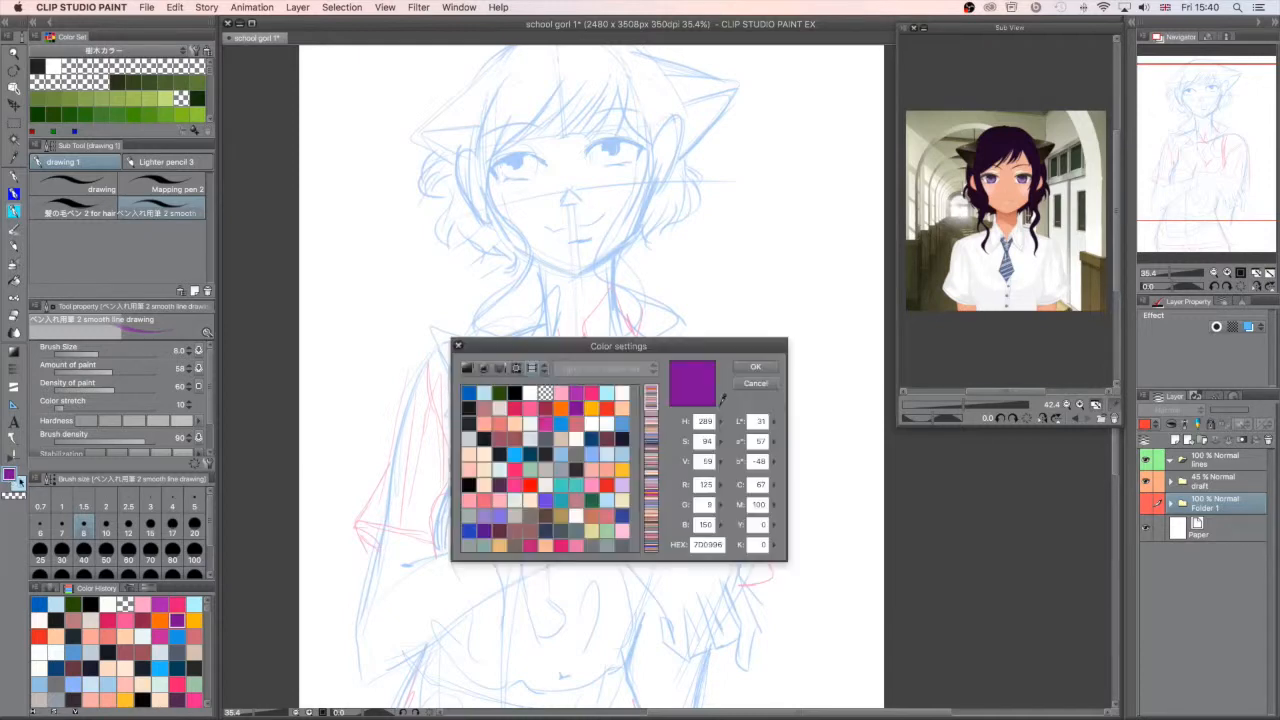
click(465, 369)
drag(621, 453, 613, 514)
click(740, 367)
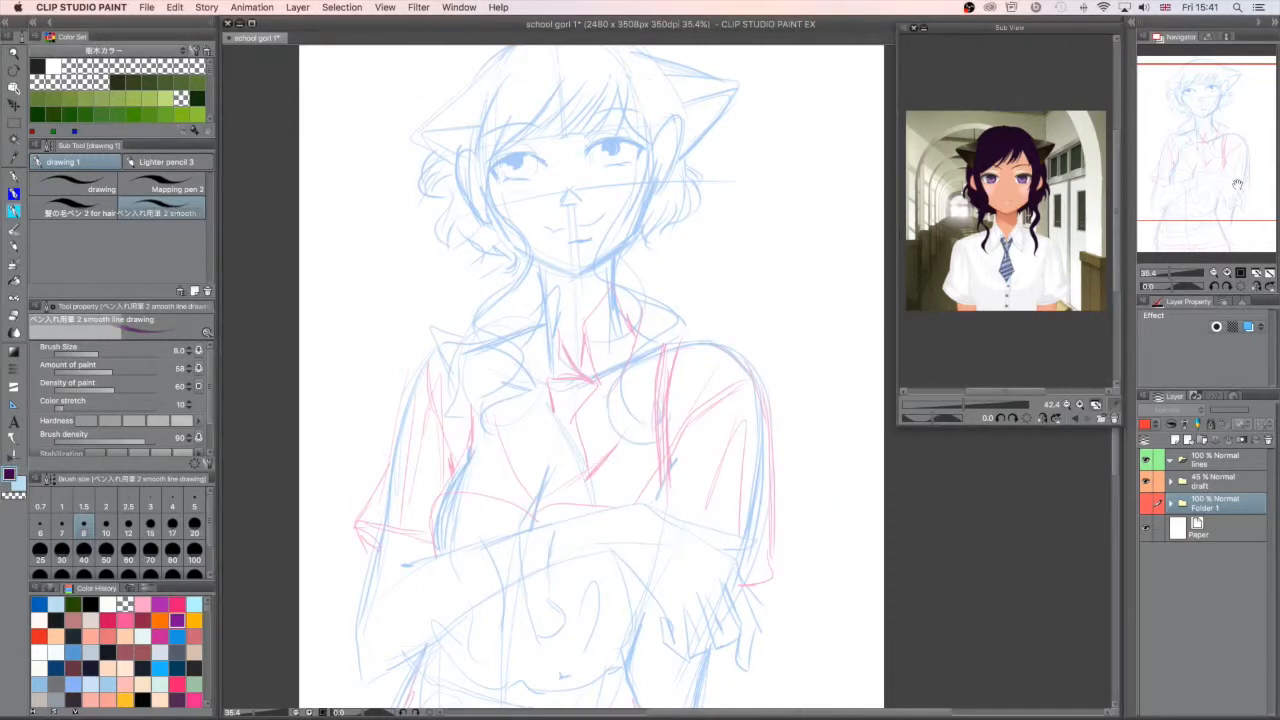
drag(1222, 186, 1218, 172)
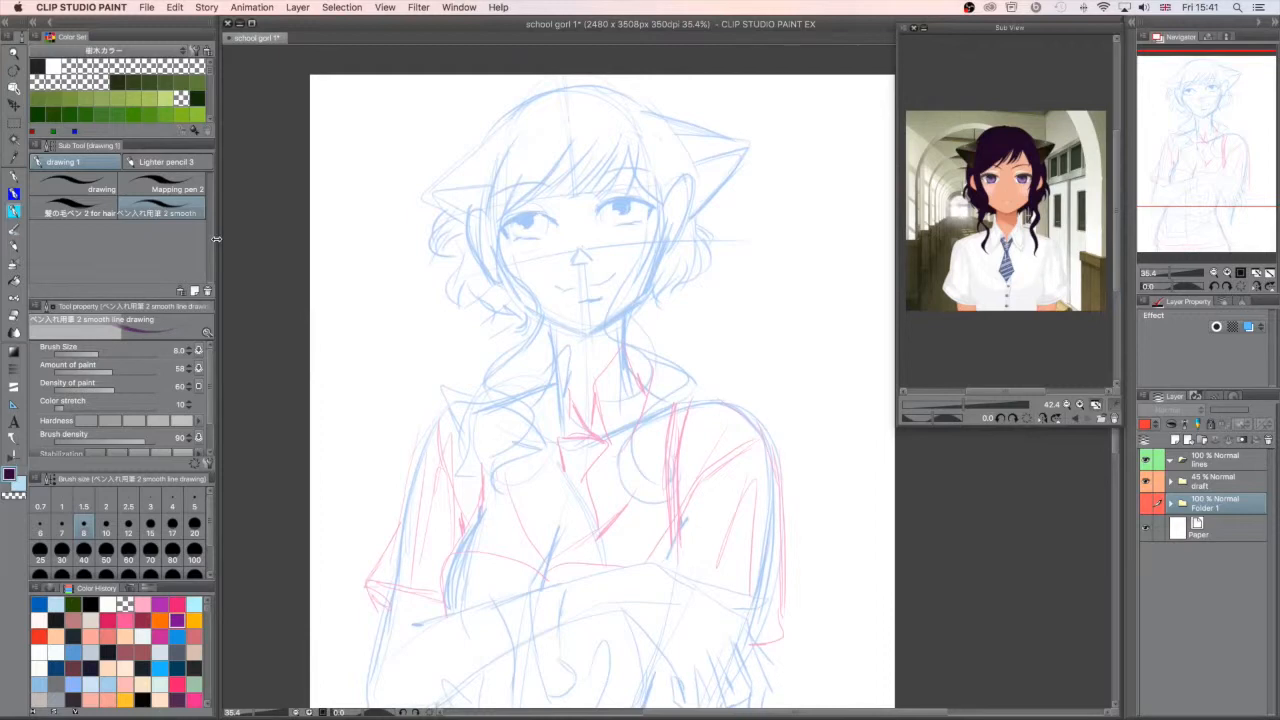
- Set the pen's brush size to 4 and add a new vector layer above Folder 1
click(195, 510)
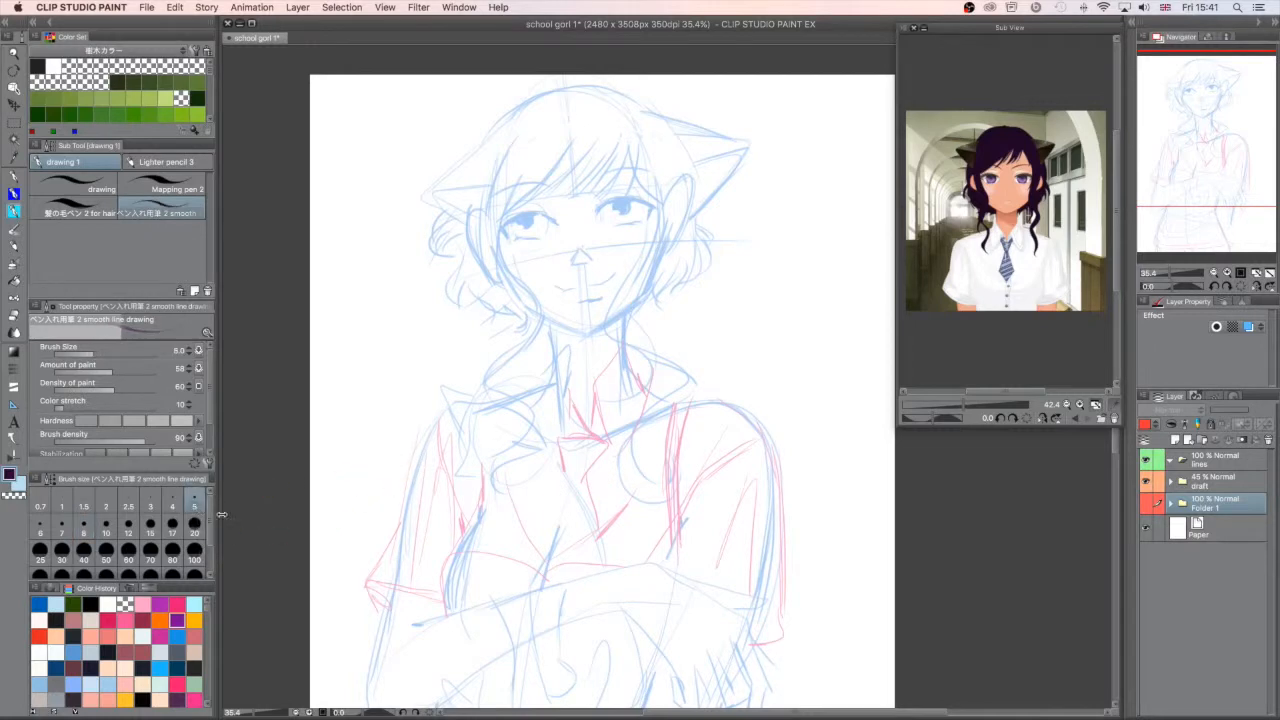
click(172, 503)
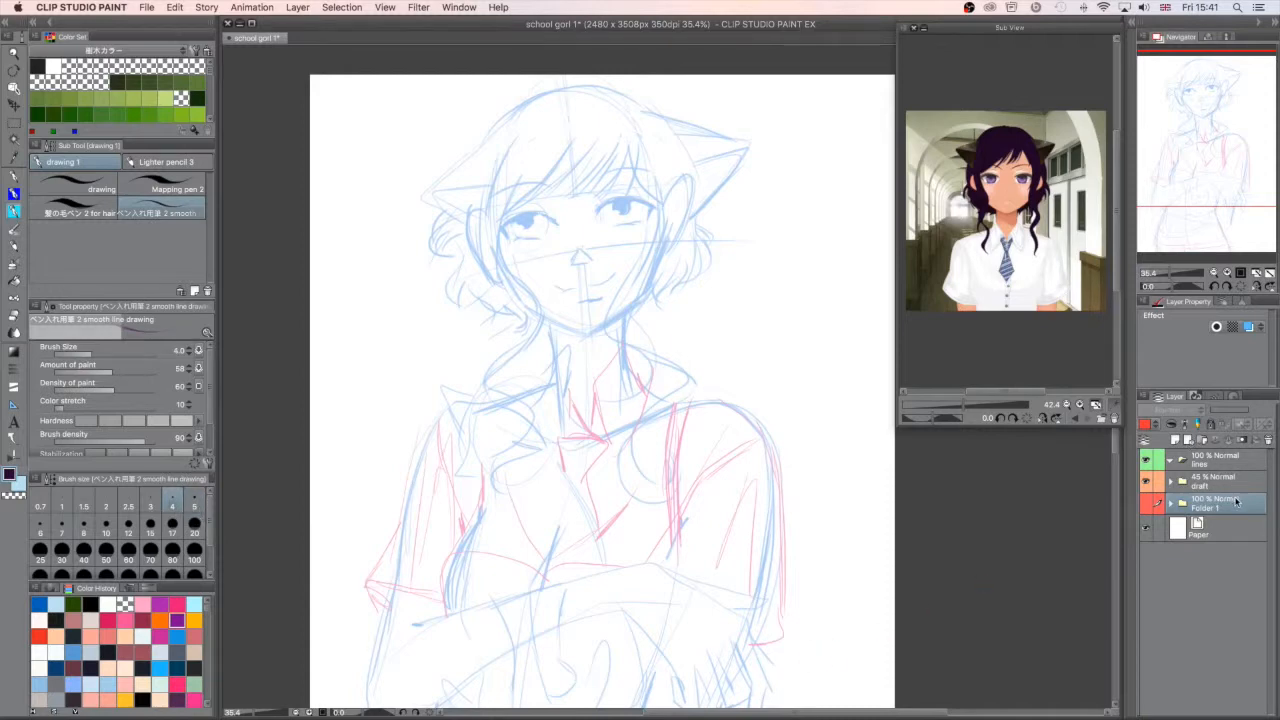
click(1192, 438)
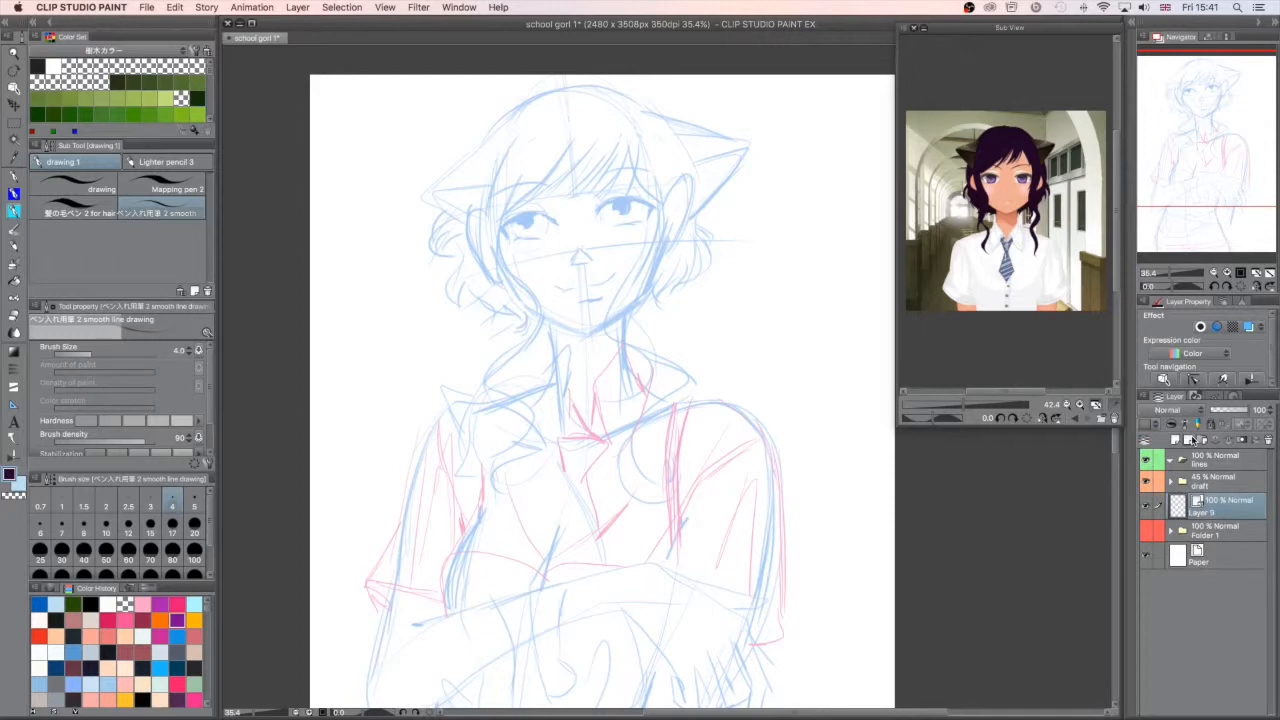
- Set the brush size to 5 and ink the girl's jawline and chin over the sketch
click(1181, 173)
drag(1169, 275, 1175, 275)
drag(672, 492, 677, 467)
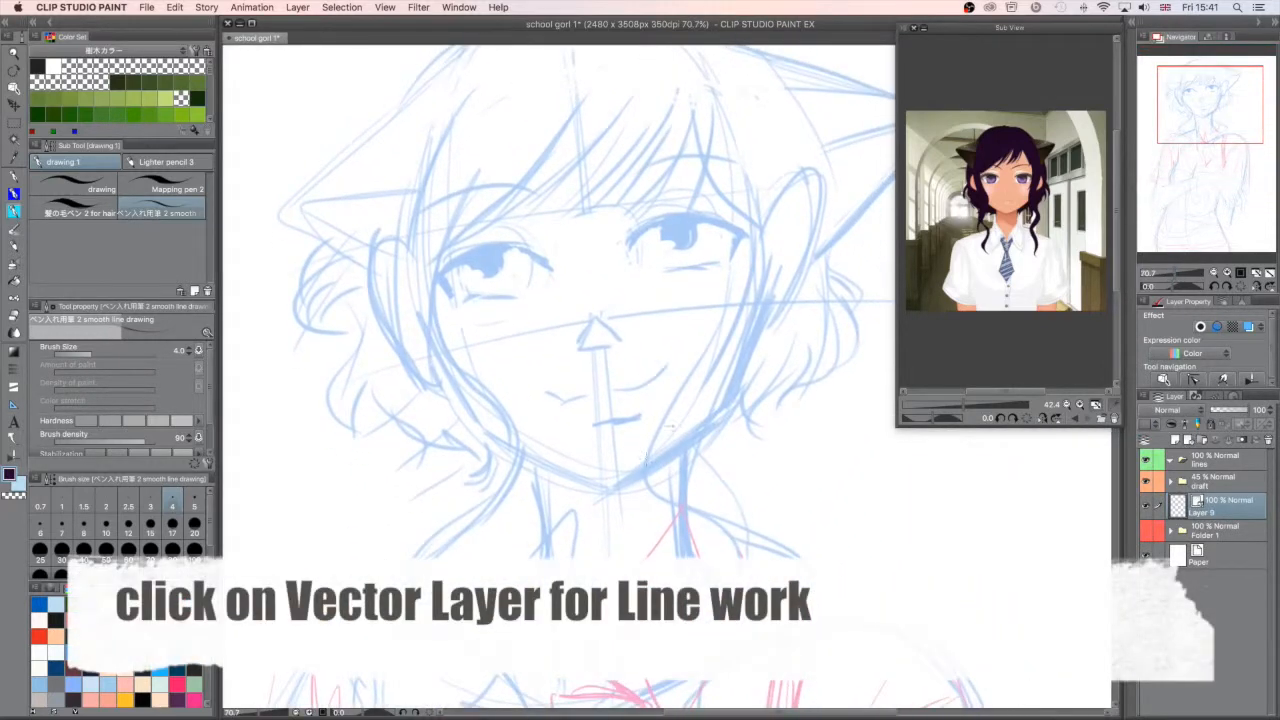
click(194, 503)
mouse_move(716, 418)
mouse_down()
mouse_move(616, 485)
mouse_move(480, 432)
mouse_up()
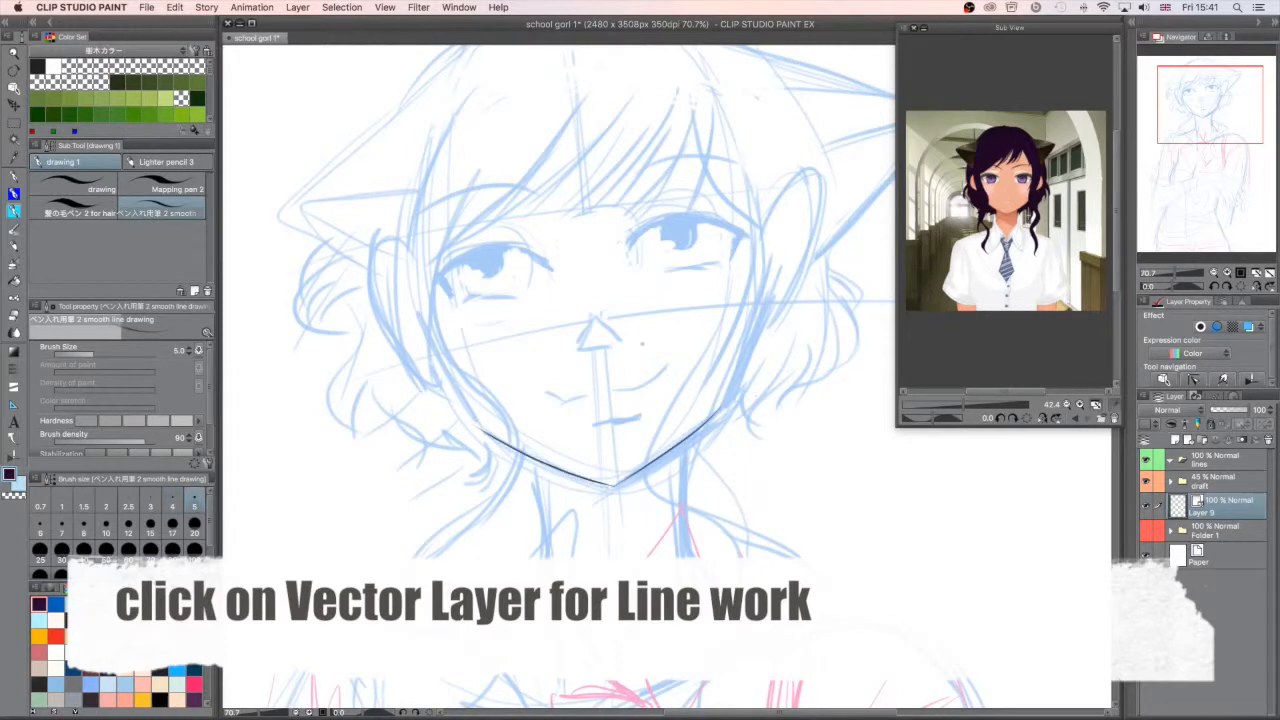
- Ink both sides of the neck, the slopes down to the shoulders, and the rounded shoulder beside the suspender strap
scroll(634, 377, down, 3)
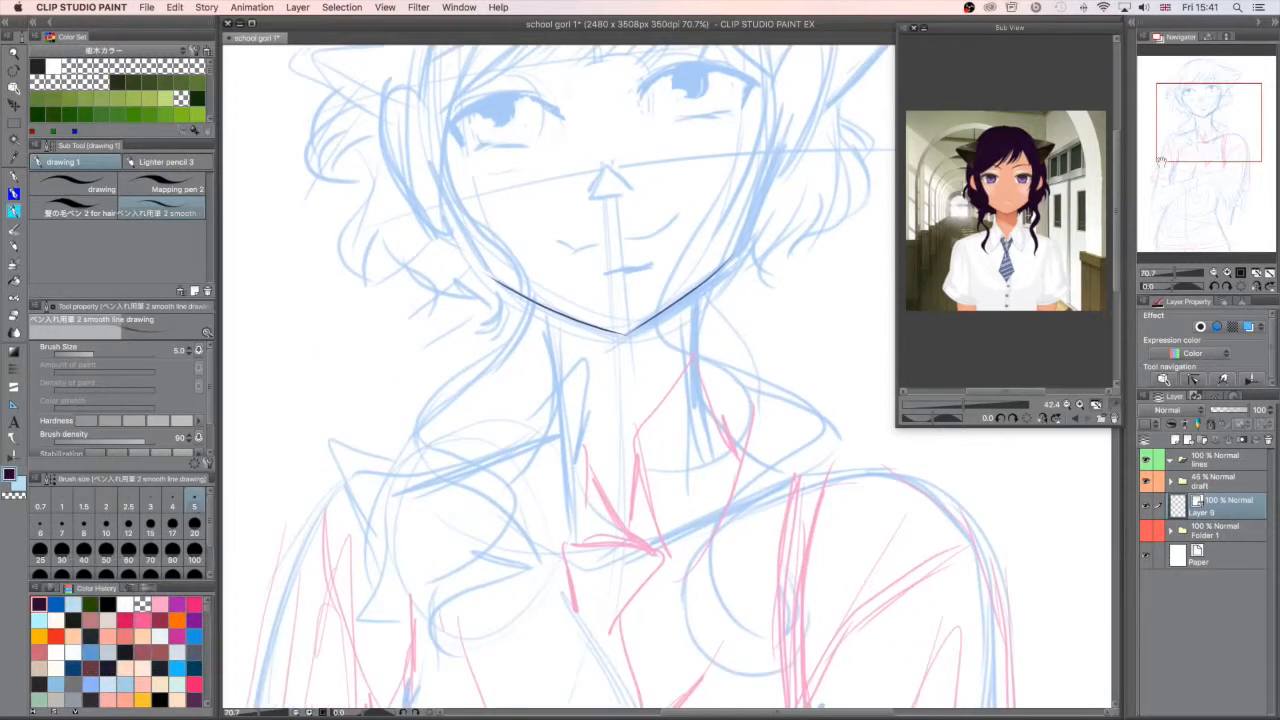
drag(545, 305, 572, 485)
drag(698, 290, 700, 455)
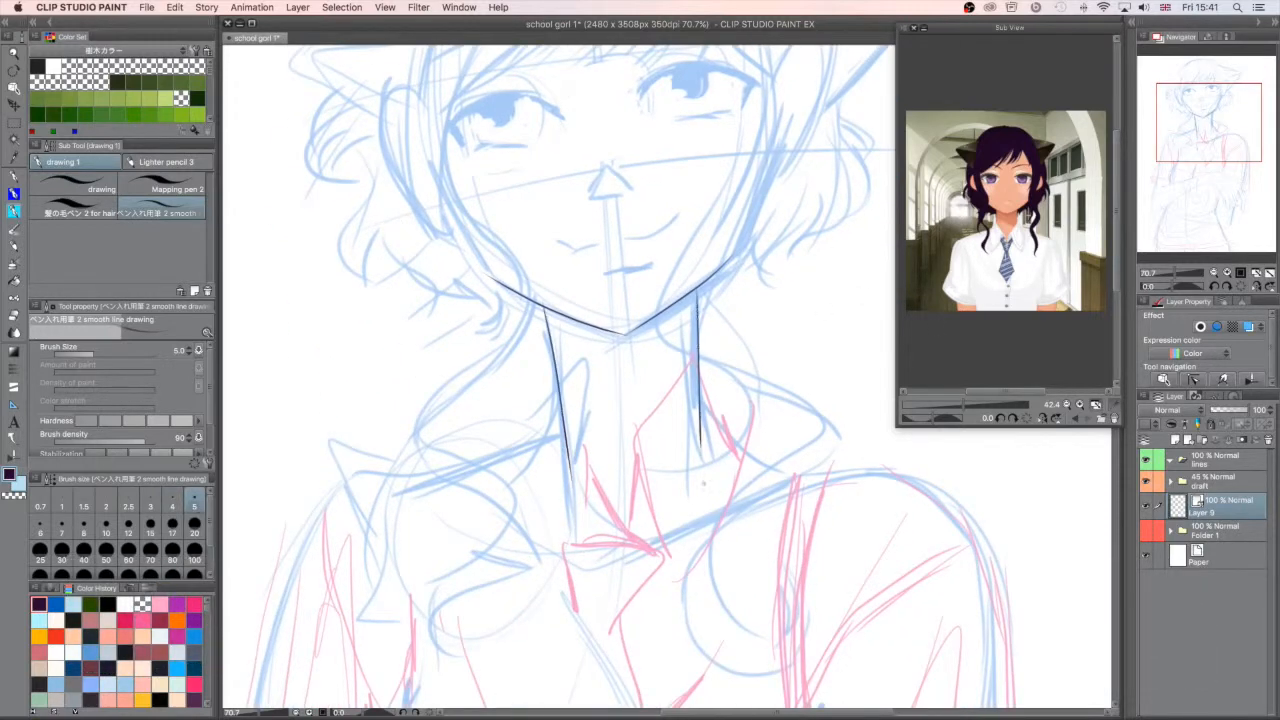
drag(560, 401, 524, 452)
drag(704, 386, 795, 474)
key(super+z)
drag(702, 392, 800, 487)
mouse_move(1202, 214)
mouse_down()
mouse_move(1190, 165)
mouse_move(1214, 162)
mouse_up()
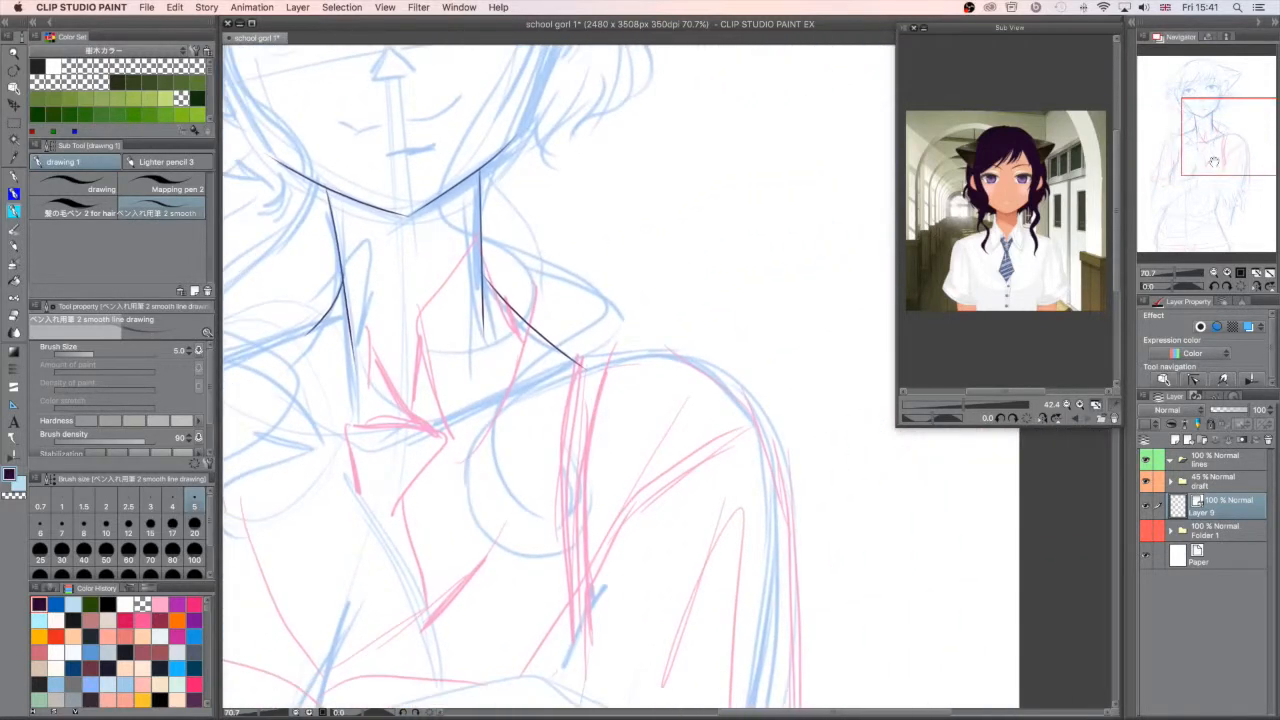
mouse_move(575, 358)
mouse_down()
mouse_move(676, 351)
mouse_move(768, 416)
mouse_move(789, 470)
mouse_up()
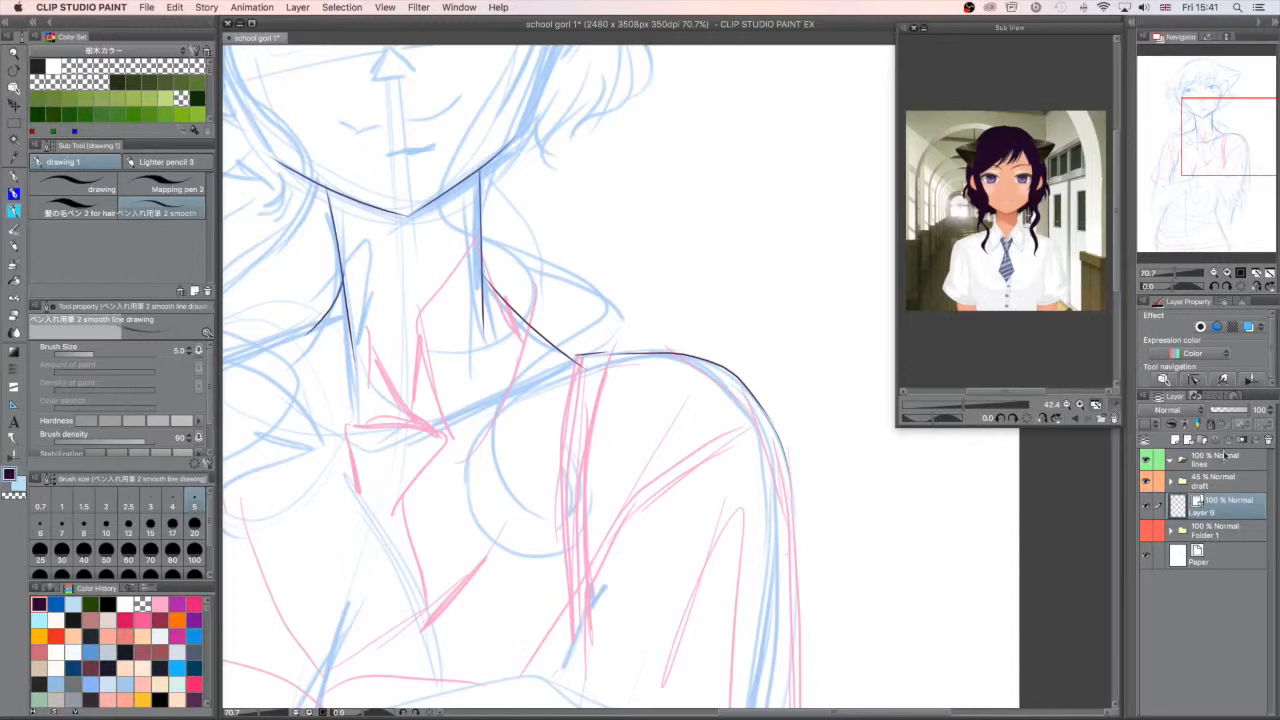
- Reduce the draft folder's opacity to 14% and return to the vector line layer
click(1222, 484)
drag(1226, 411, 1216, 413)
click(1218, 506)
- Ink the outer edge and pointed cuff of the short sleeve on the canvas's right side
drag(1207, 166, 1255, 177)
drag(733, 199, 752, 520)
key(super+z)
mouse_move(731, 235)
mouse_down()
mouse_move(752, 521)
mouse_move(682, 557)
mouse_up()
key(super+z)
drag(673, 509, 737, 536)
drag(730, 410, 732, 518)
drag(731, 205, 727, 306)
drag(729, 306, 728, 384)
- Ink the opposite shoulder and short sleeve on the canvas's left side, including the sleeve's fold lines
drag(1248, 172, 1191, 150)
drag(728, 221, 441, 524)
drag(533, 323, 499, 508)
drag(535, 325, 573, 490)
drag(1208, 152, 1204, 180)
mouse_move(476, 268)
mouse_down()
mouse_move(441, 432)
mouse_move(565, 406)
mouse_up()
drag(1210, 175, 1236, 166)
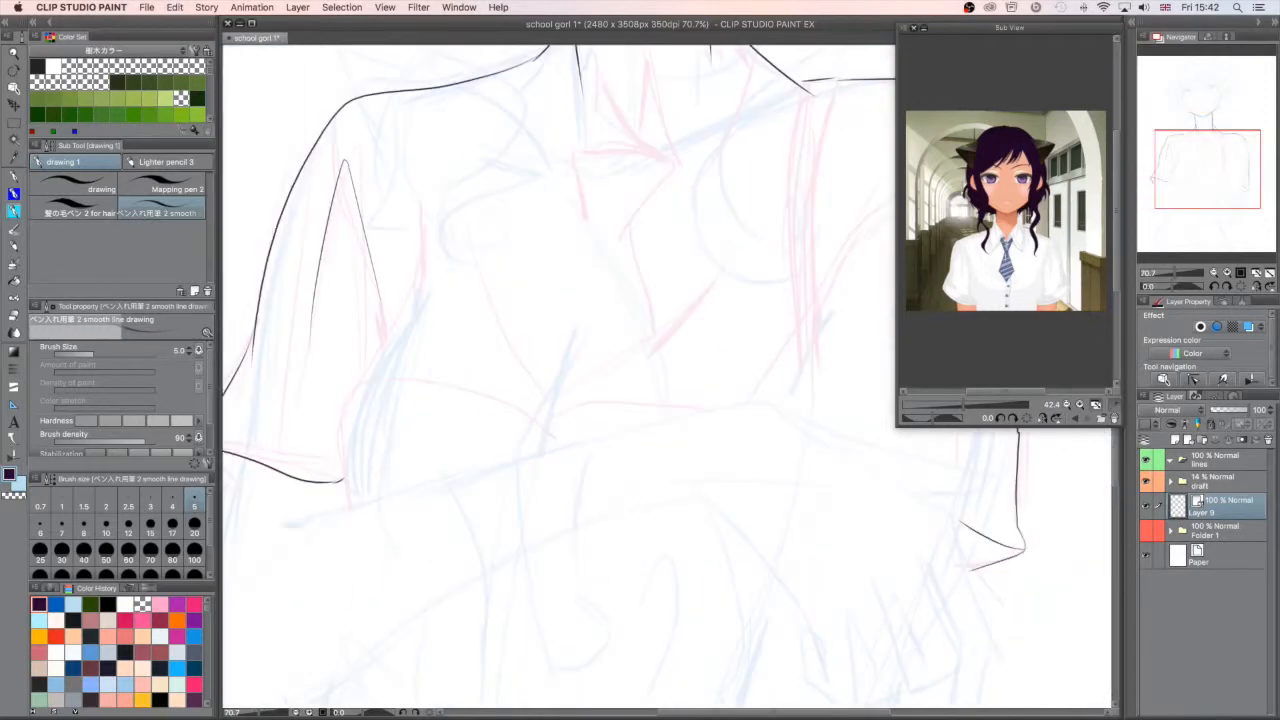
- Browse the reference images in the Sub View and return to the dark-haired schoolgirl portrait
click(459, 8)
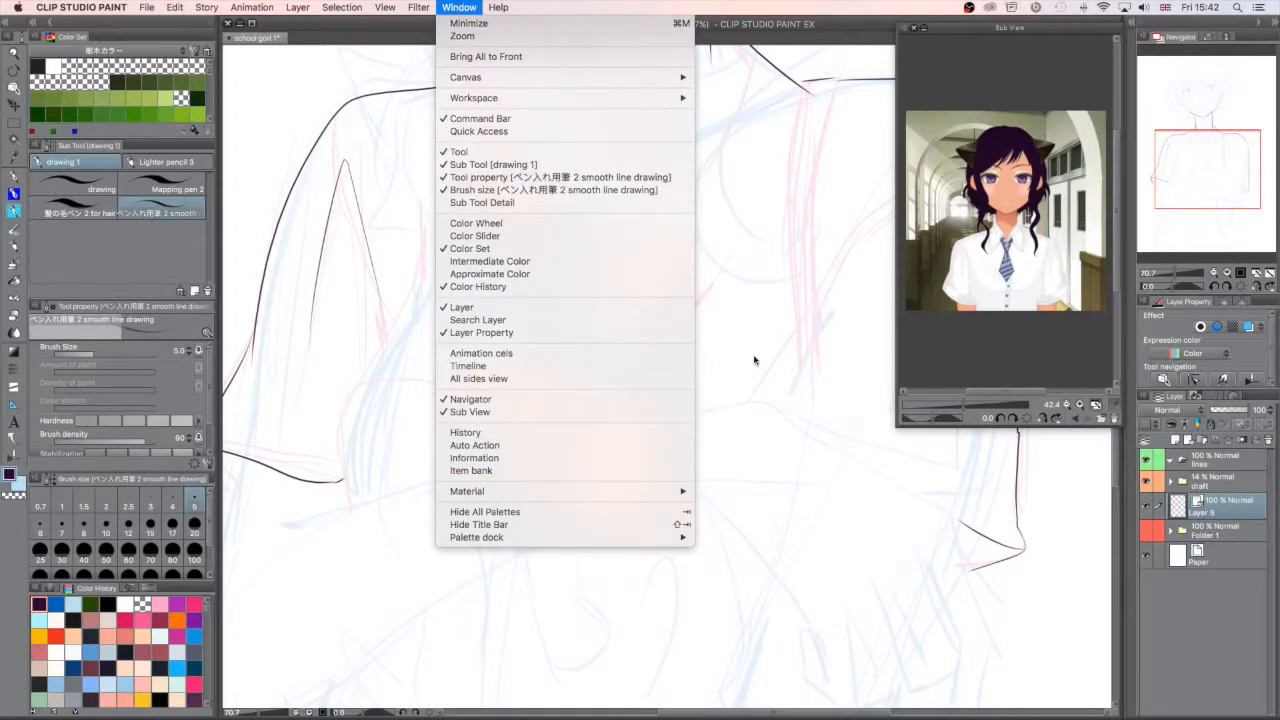
click(1048, 347)
click(1078, 418)
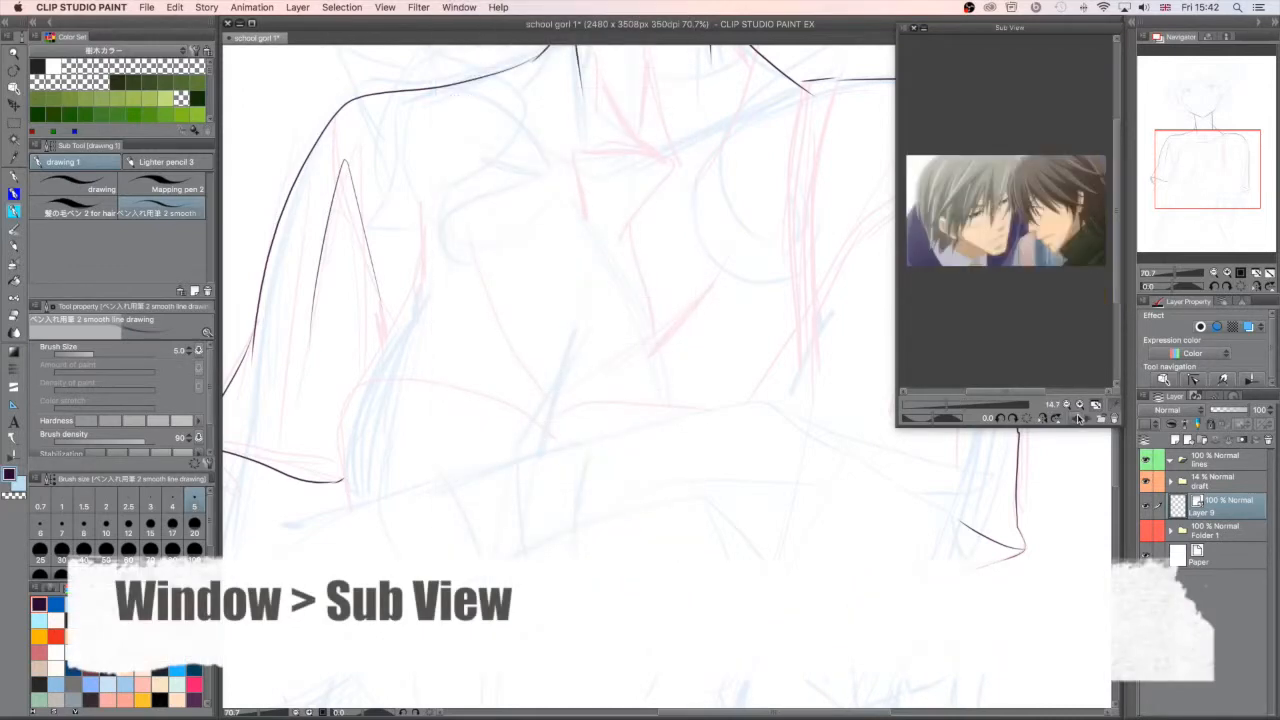
click(1079, 418)
click(1081, 418)
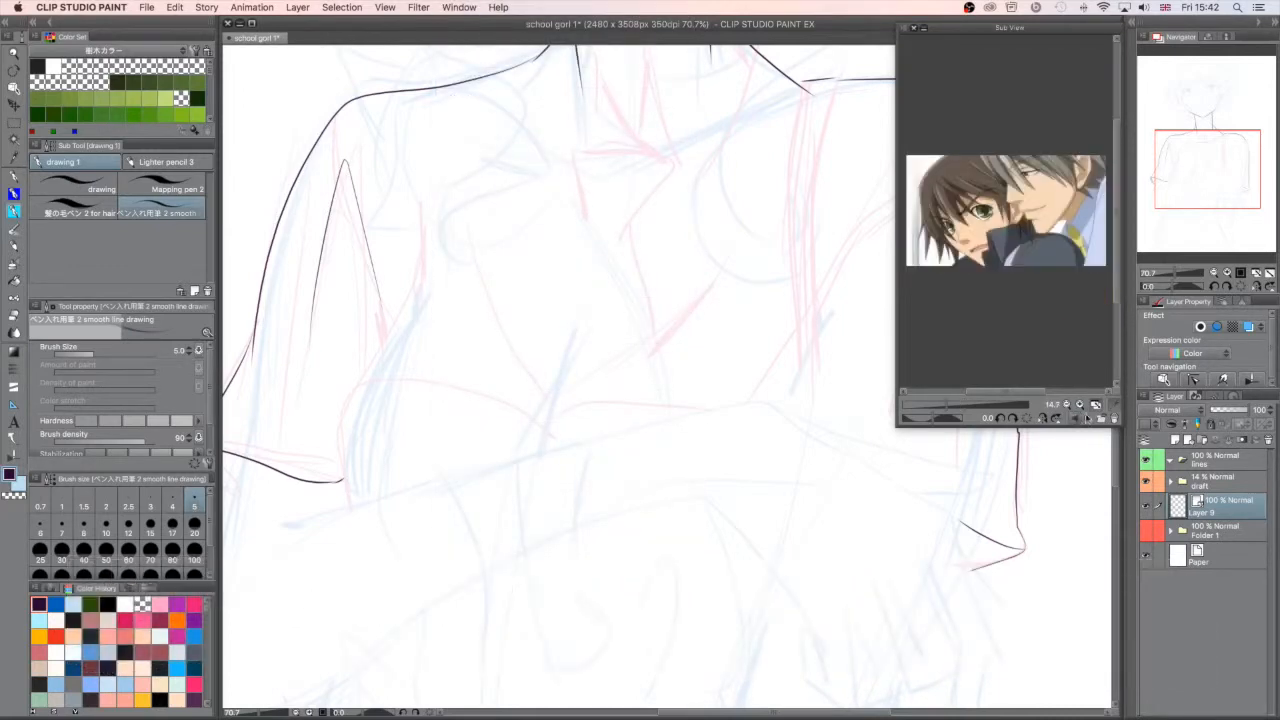
click(1084, 418)
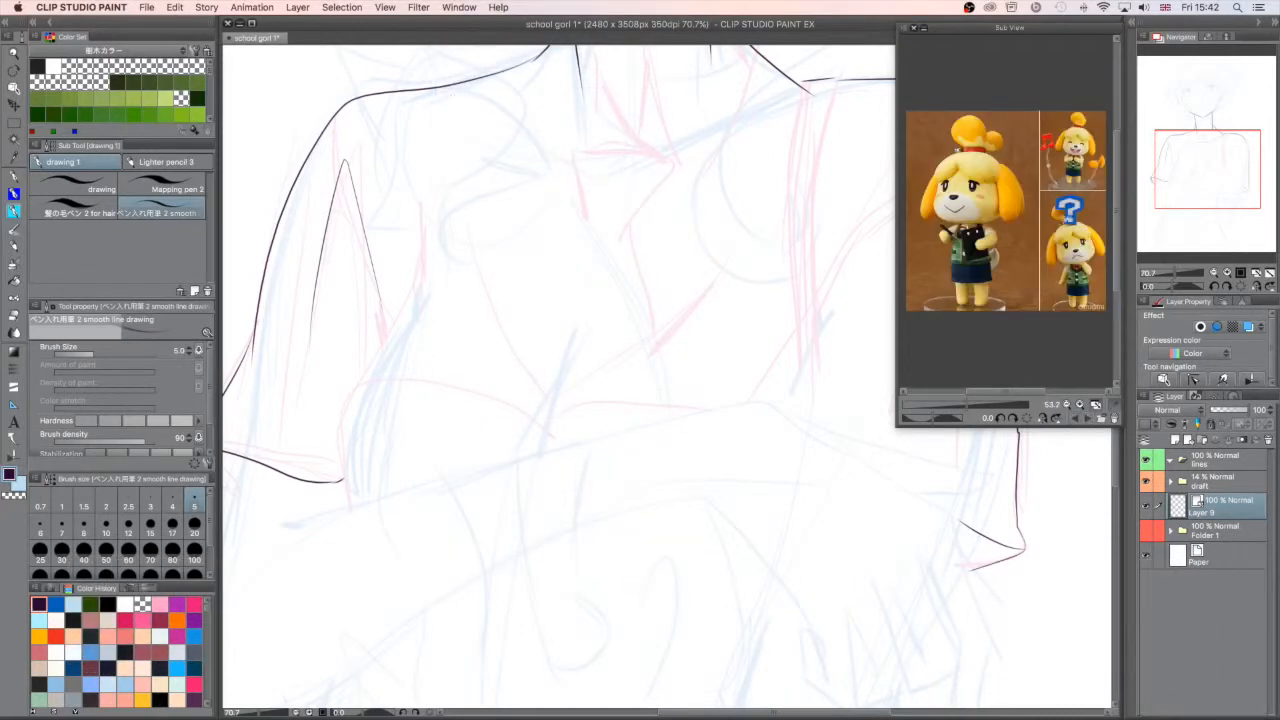
click(1075, 419)
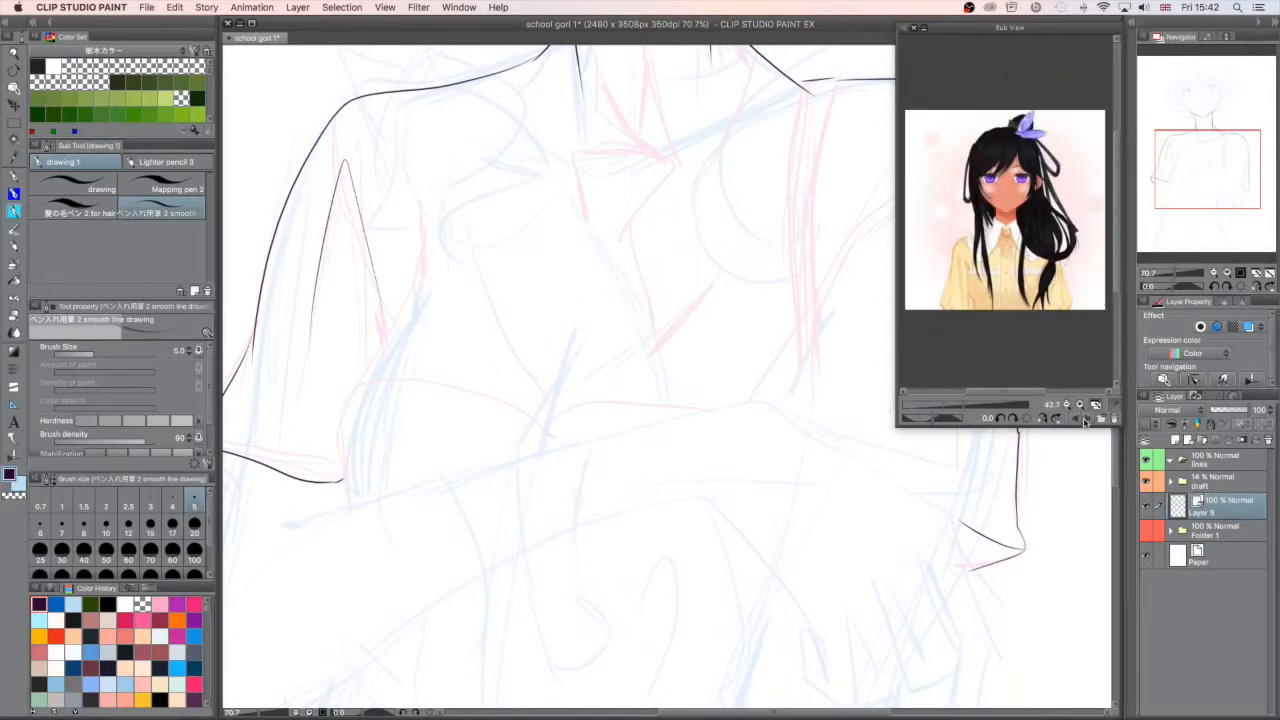
click(1087, 418)
click(1087, 418)
click(1087, 418)
click(1087, 418)
click(1087, 418)
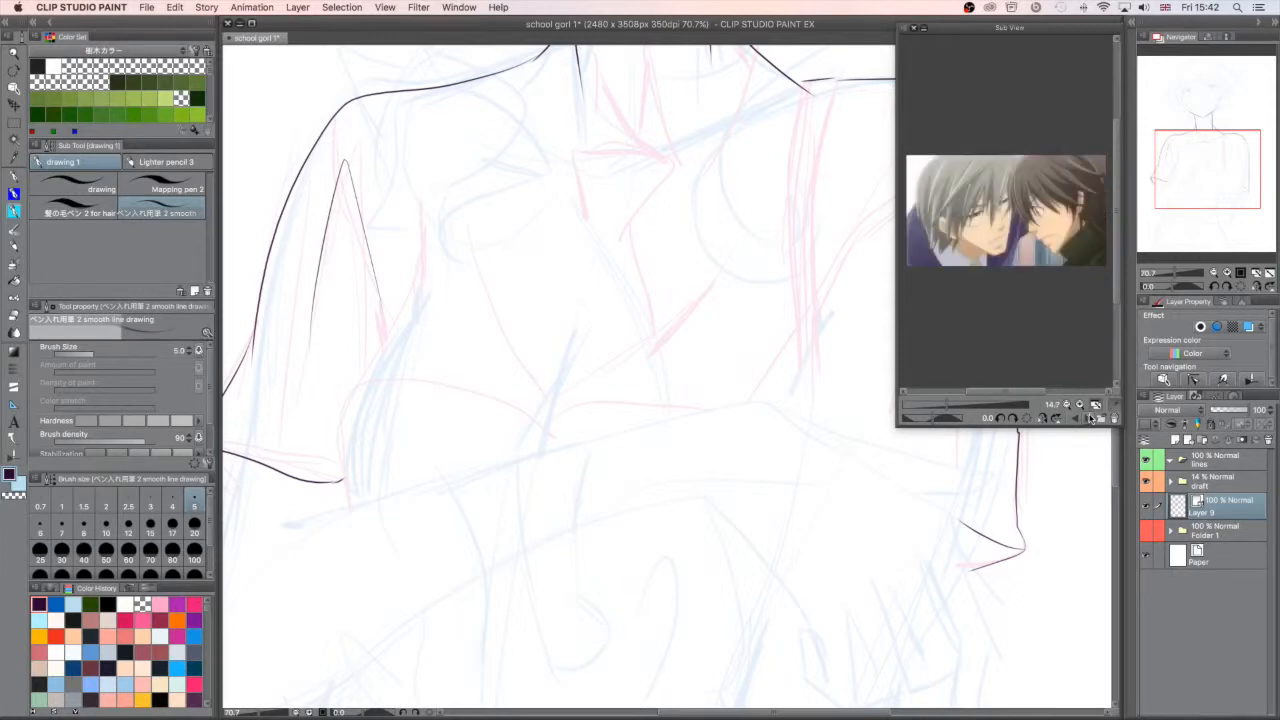
click(1087, 418)
- Ink the arm below the left-side sleeve, from the cuff around the elbow and along the forearm's edges
drag(1200, 180, 1184, 180)
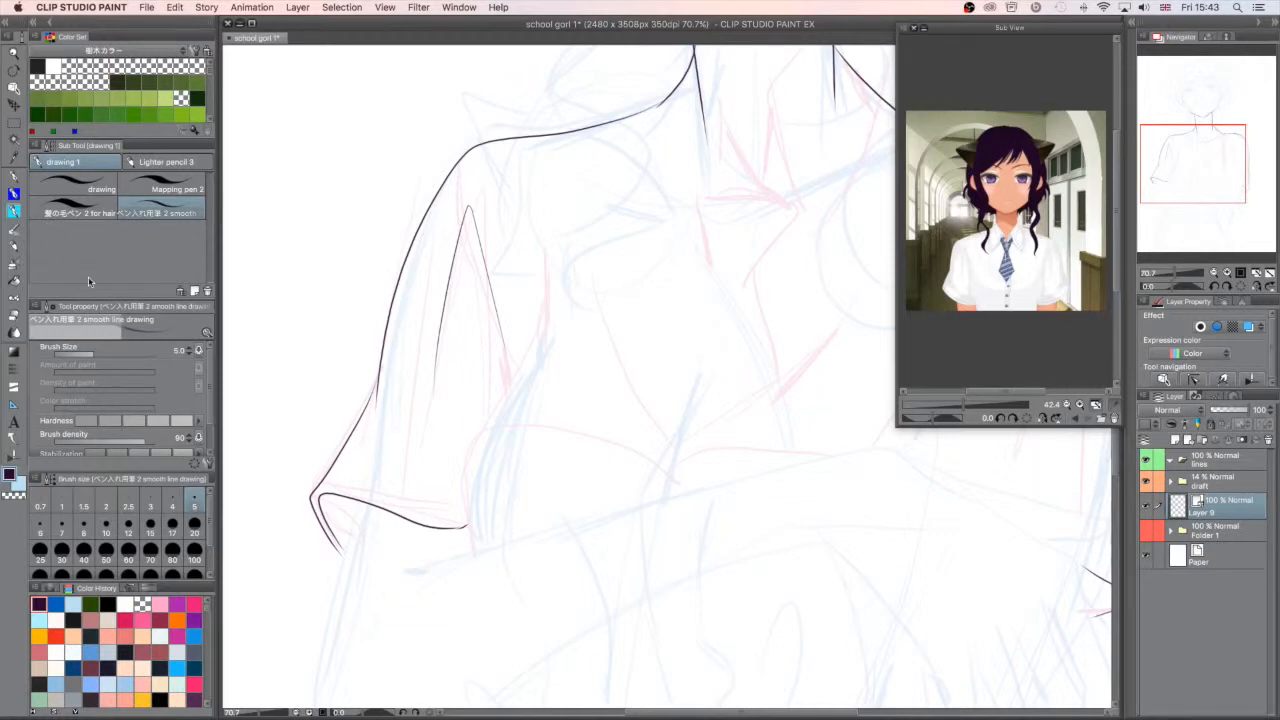
drag(1184, 181, 1184, 211)
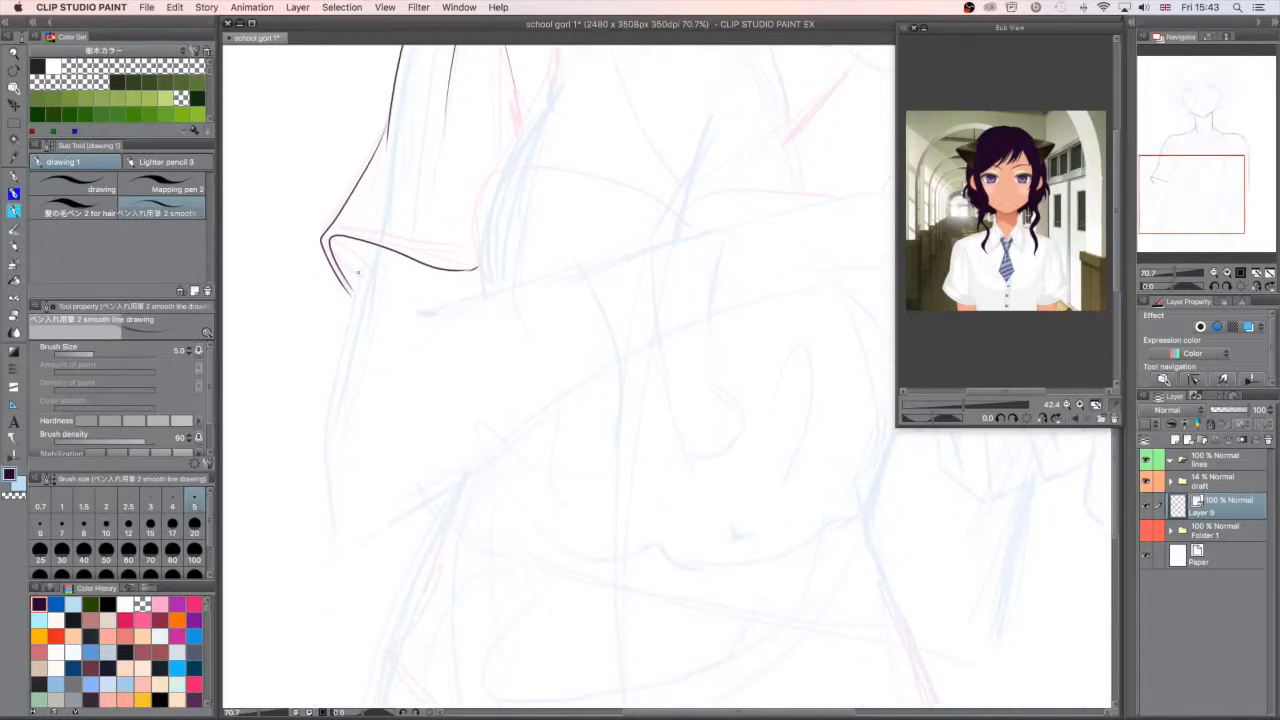
drag(386, 222, 371, 476)
drag(371, 476, 626, 320)
drag(410, 295, 505, 234)
drag(602, 335, 702, 270)
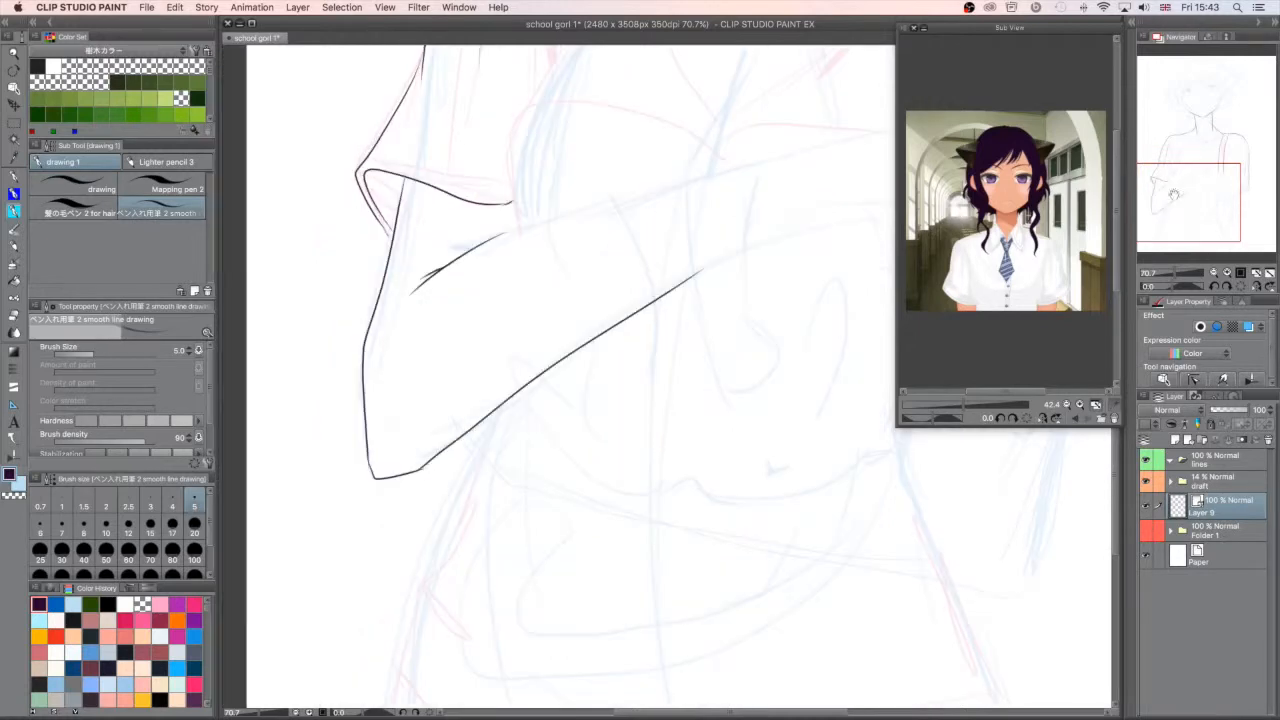
- Ink the suspender strap's two edges and extend the upper edge of the crossed forearm
drag(615, 124, 606, 333)
drag(656, 130, 648, 339)
drag(235, 427, 614, 332)
- Ink the hand of the crossed arms, outlining its back, its fingers and the adjoining wrist
drag(694, 379, 798, 452)
drag(802, 582, 824, 667)
drag(763, 487, 800, 578)
drag(735, 517, 769, 588)
drag(766, 590, 796, 606)
mouse_move(722, 514)
mouse_down()
mouse_move(744, 574)
mouse_move(702, 638)
mouse_up()
key(super+z)
drag(697, 545, 701, 615)
drag(695, 536, 685, 637)
drag(647, 558, 686, 637)
drag(653, 543, 671, 616)
drag(552, 405, 652, 542)
drag(313, 514, 556, 415)
- Ink the sides of the torso below the arms and the shirt's hem across the waist
key(super+minus)
key(super+plus)
key(c)
drag(748, 543, 872, 336)
drag(438, 341, 394, 460)
key(super+z)
drag(428, 374, 391, 460)
drag(376, 506, 394, 613)
mouse_move(798, 612)
mouse_down()
mouse_move(729, 398)
mouse_move(750, 258)
mouse_up()
mouse_move(440, 554)
mouse_down()
mouse_move(759, 488)
mouse_move(490, 551)
mouse_up()
drag(441, 514, 671, 473)
key(super+z)
mouse_move(387, 591)
mouse_down()
mouse_move(599, 602)
mouse_move(799, 569)
mouse_up()
drag(372, 565, 392, 590)
key(super+z)
mouse_move(580, 230)
mouse_down()
mouse_move(559, 486)
mouse_move(504, 625)
mouse_up()
- Ink the held cat's head with its two pointed ears and the sides of its face
drag(446, 306, 374, 284)
drag(374, 285, 404, 402)
key(super+z)
key(super+z)
mouse_move(466, 276)
mouse_down()
mouse_move(422, 294)
mouse_move(557, 223)
mouse_up()
drag(557, 223, 546, 318)
drag(356, 268, 400, 358)
drag(374, 292, 394, 338)
mouse_move(549, 242)
mouse_down()
mouse_move(514, 284)
mouse_move(560, 388)
mouse_up()
- Ink the cat's body and its front legs and paws hanging over the forearm
drag(455, 457, 463, 326)
drag(441, 318, 413, 494)
drag(448, 440, 463, 607)
drag(416, 495, 455, 621)
drag(555, 442, 516, 544)
drag(526, 375, 516, 544)
drag(556, 270, 611, 410)
drag(600, 590, 652, 415)
mouse_move(485, 412)
mouse_down()
mouse_move(495, 466)
mouse_move(654, 421)
mouse_up()
key(super+z)
key(super+z)
- Ink the cat's hind legs, rounded lower body and curled tail below the arms
drag(686, 288, 715, 397)
key(super+z)
drag(690, 325, 570, 474)
mouse_move(483, 403)
mouse_down()
mouse_move(428, 394)
mouse_move(509, 464)
mouse_up()
mouse_move(635, 484)
mouse_down()
mouse_move(621, 524)
mouse_move(478, 506)
mouse_up()
key(super+z)
mouse_move(478, 506)
mouse_down()
mouse_move(494, 624)
mouse_move(659, 463)
mouse_up()
mouse_move(600, 330)
mouse_down()
mouse_move(596, 410)
mouse_move(582, 410)
mouse_up()
key(super+z)
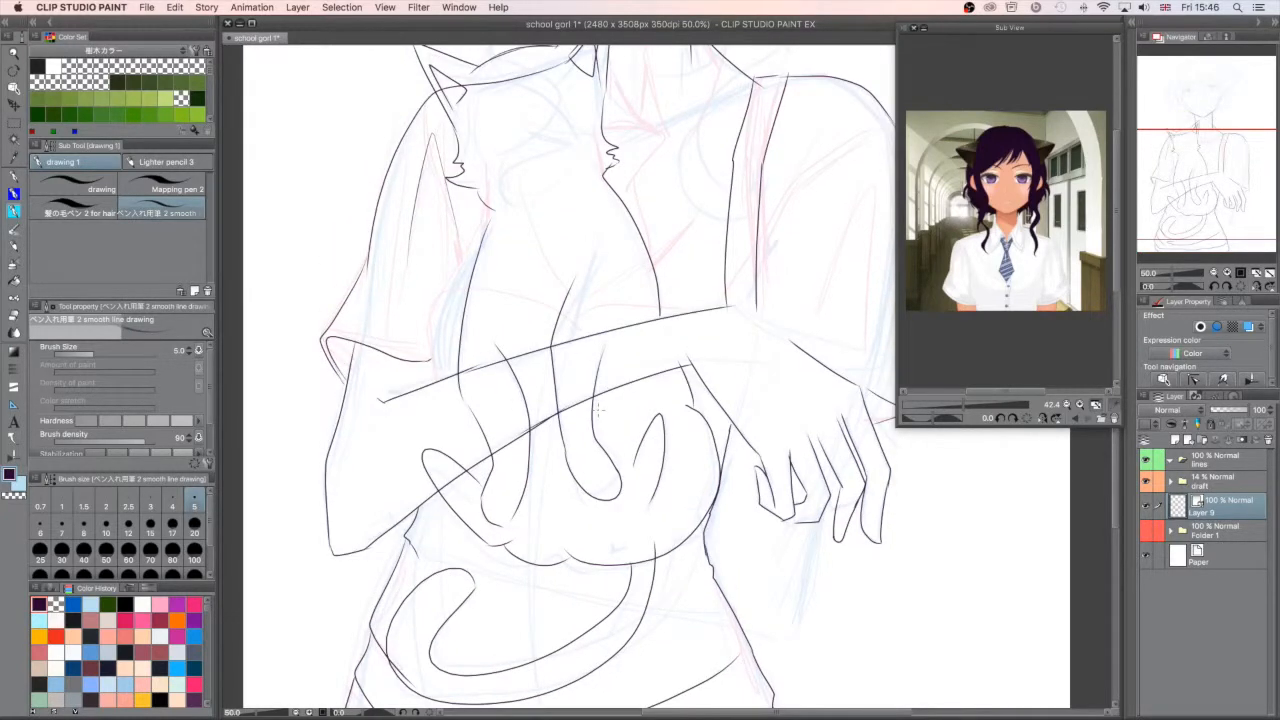
- Choose the vector eraser and trim the forearm lines where they cross the cat's front leg
drag(1231, 198, 1220, 175)
drag(1173, 273, 1164, 260)
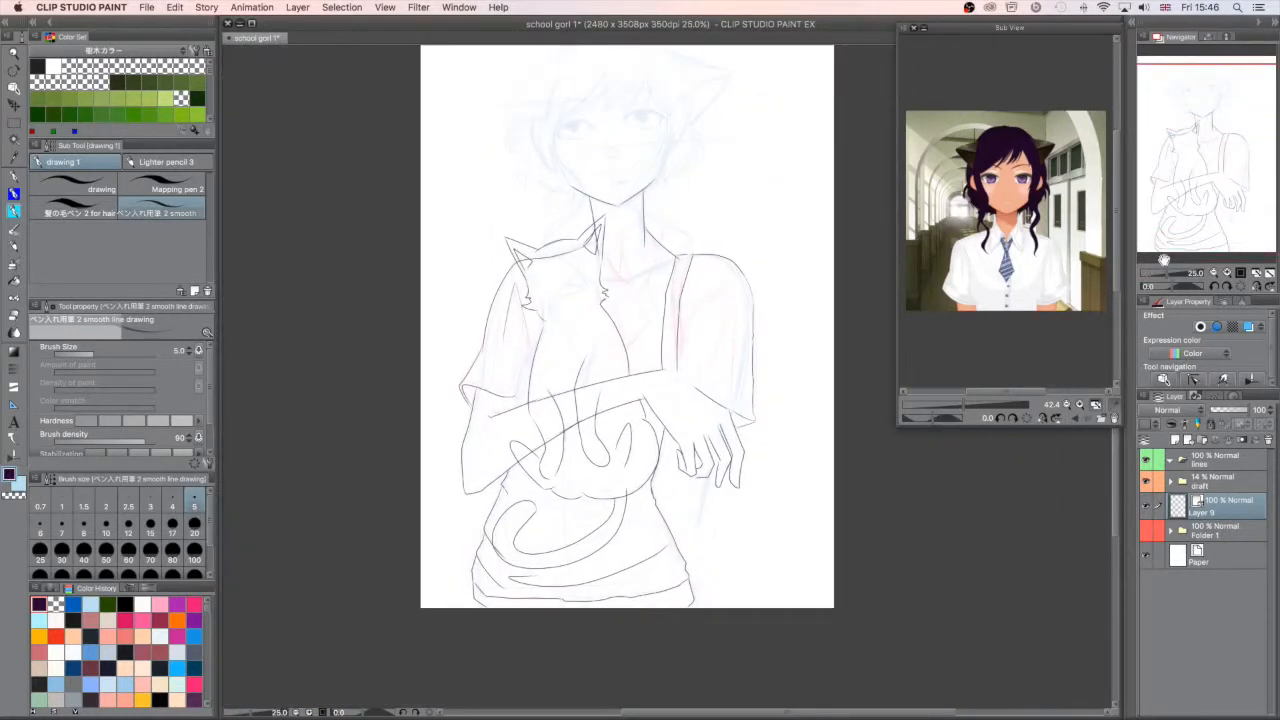
drag(1167, 272, 1170, 271)
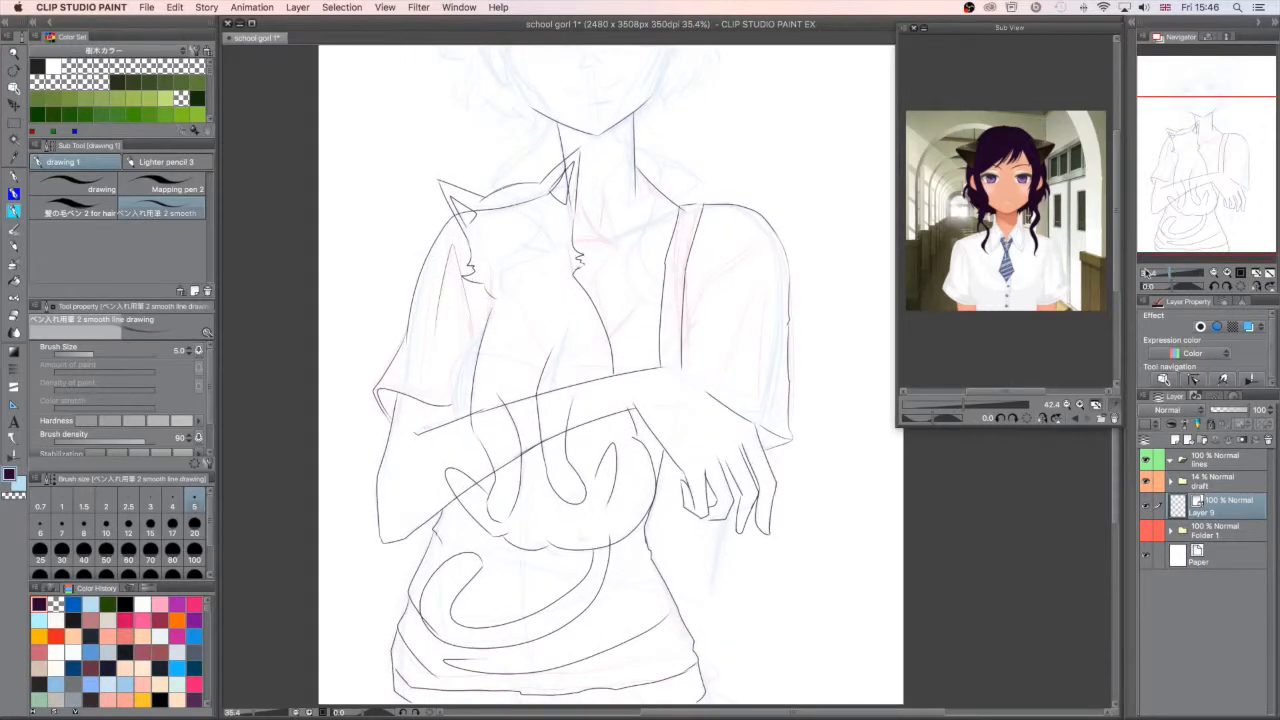
click(15, 316)
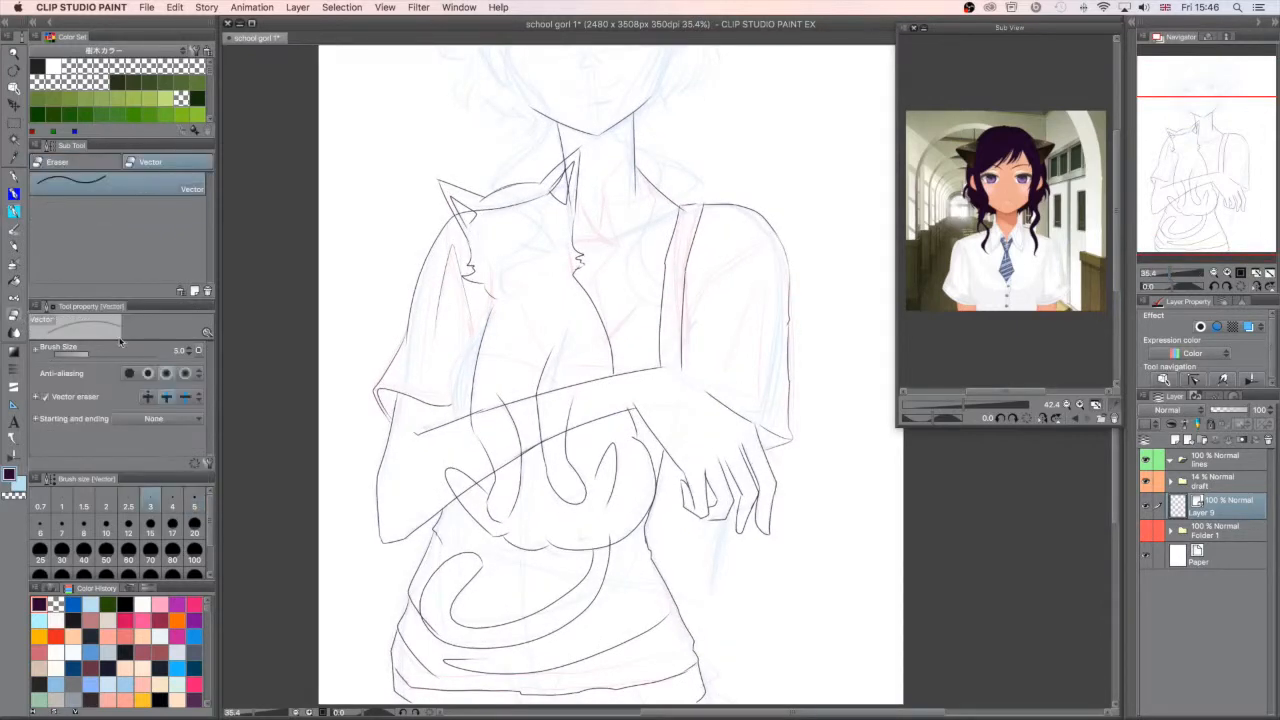
click(81, 164)
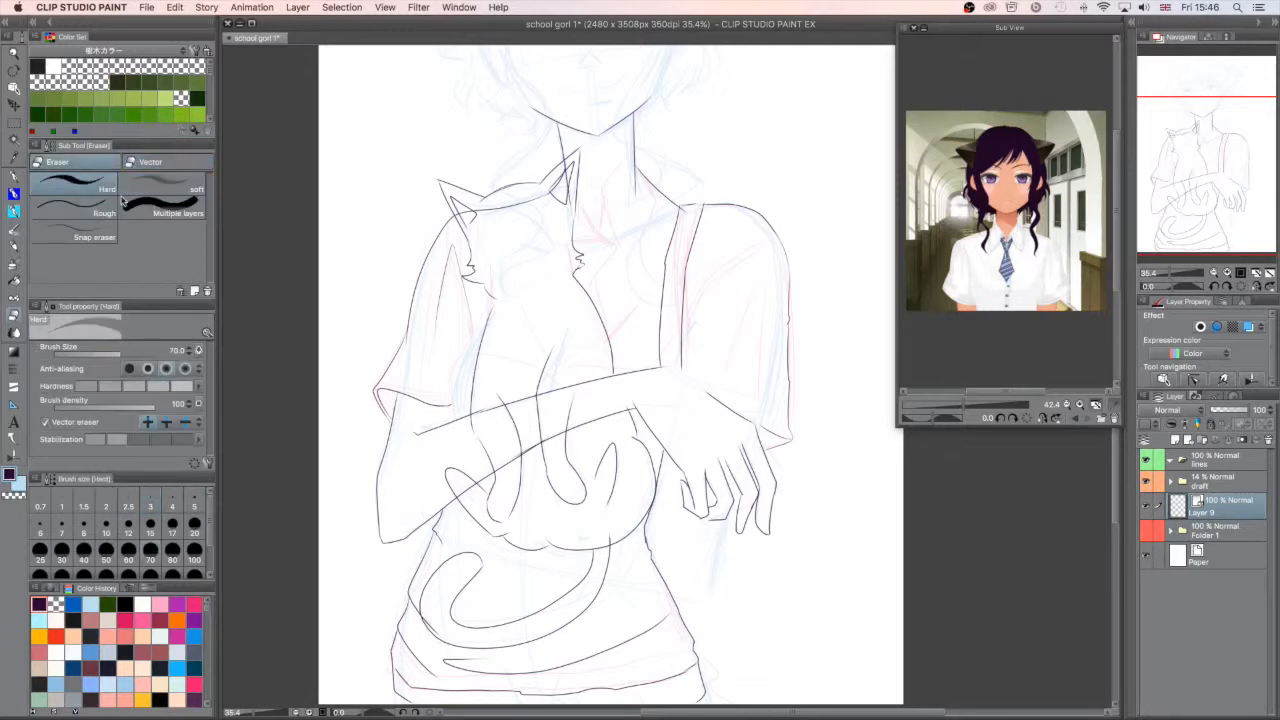
click(171, 164)
click(97, 163)
click(181, 168)
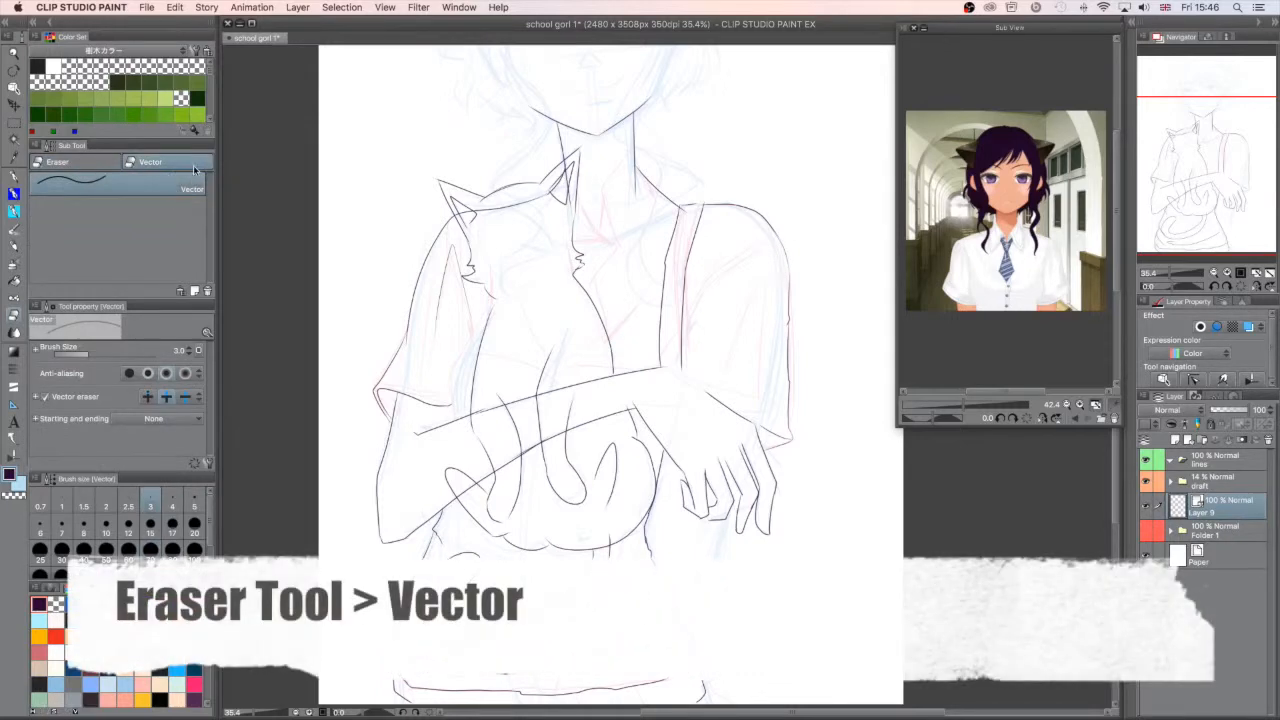
click(514, 465)
click(598, 377)
key(ctrl+z)
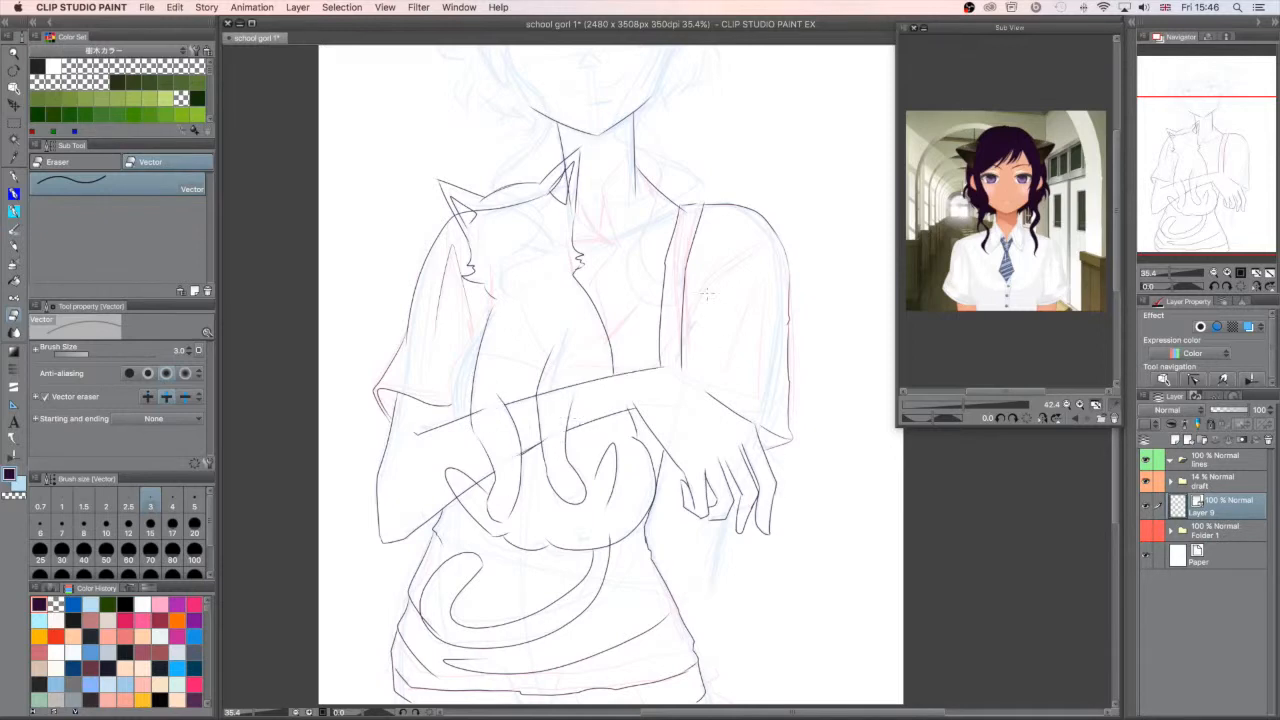
- Erase the overlapping line segments at the cat's ears, hind paw and the base of its tail
click(510, 207)
click(568, 183)
key(super+z)
key(super+z)
key(super+z)
click(557, 189)
click(464, 218)
click(466, 489)
click(609, 537)
drag(583, 541, 604, 468)
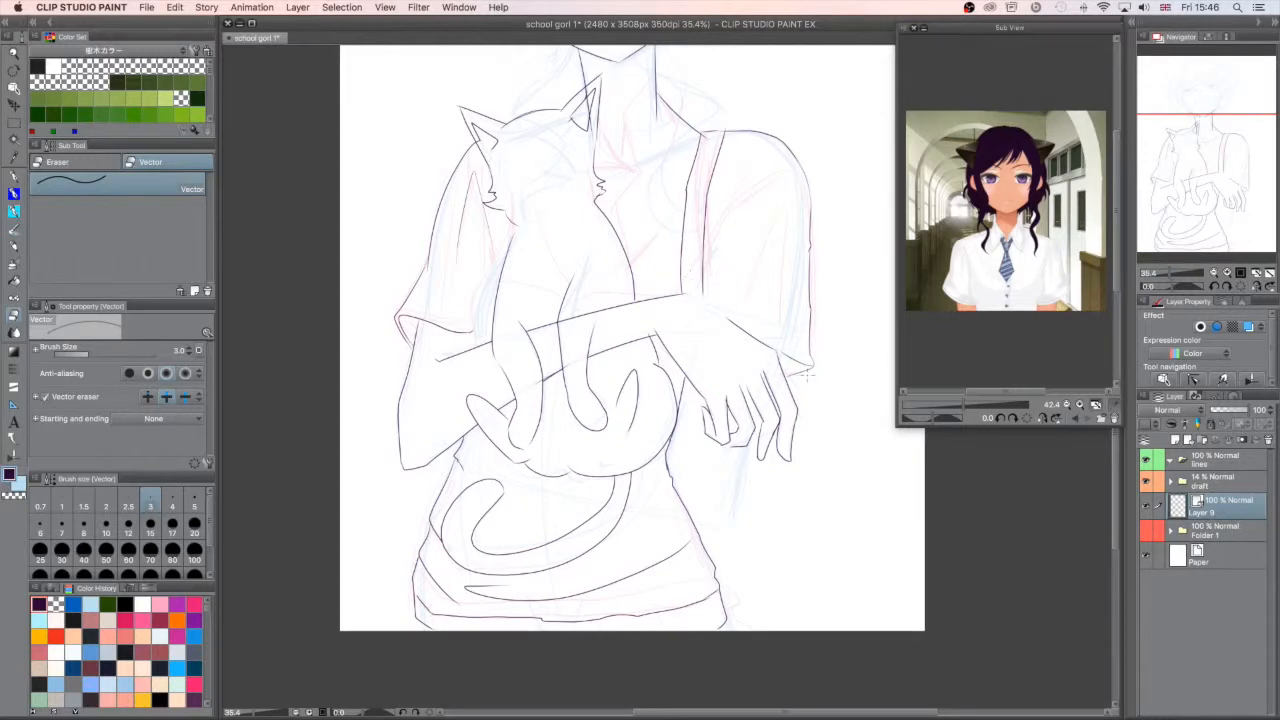
- Erase the part of the girl's neck line that runs behind the cat's ear
mouse_move(807, 375)
mouse_down()
mouse_move(741, 530)
mouse_move(751, 548)
mouse_up()
click(528, 264)
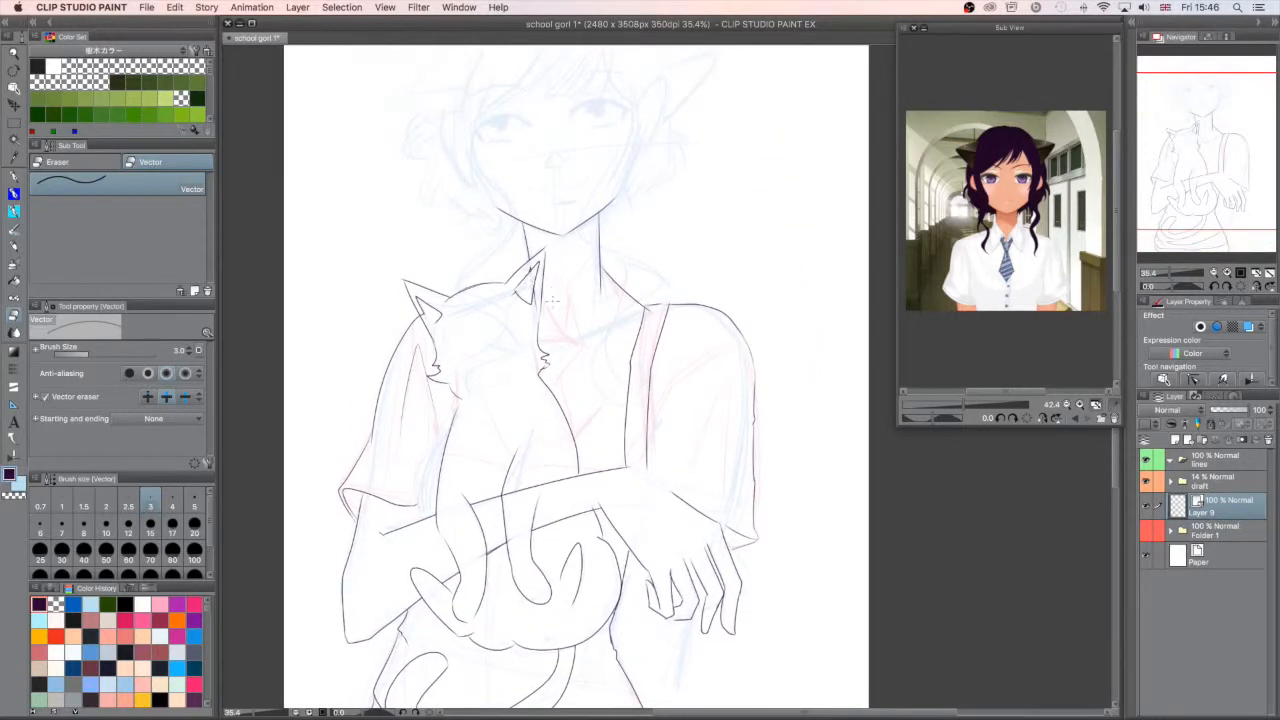
click(534, 298)
drag(536, 300, 534, 314)
- Return to the smooth inking pen and redraw the cheek fur below the cat's ear nearest the girl's neck as longer spikes
click(15, 177)
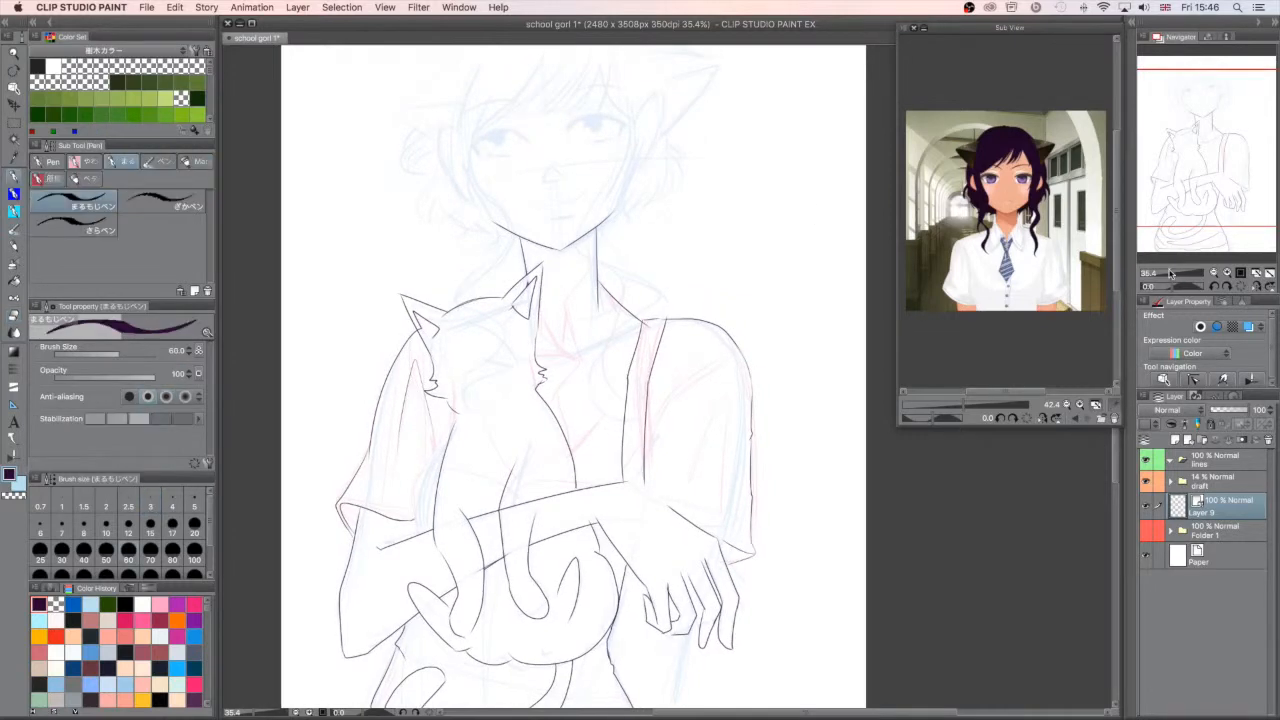
drag(1171, 273, 1178, 273)
click(15, 212)
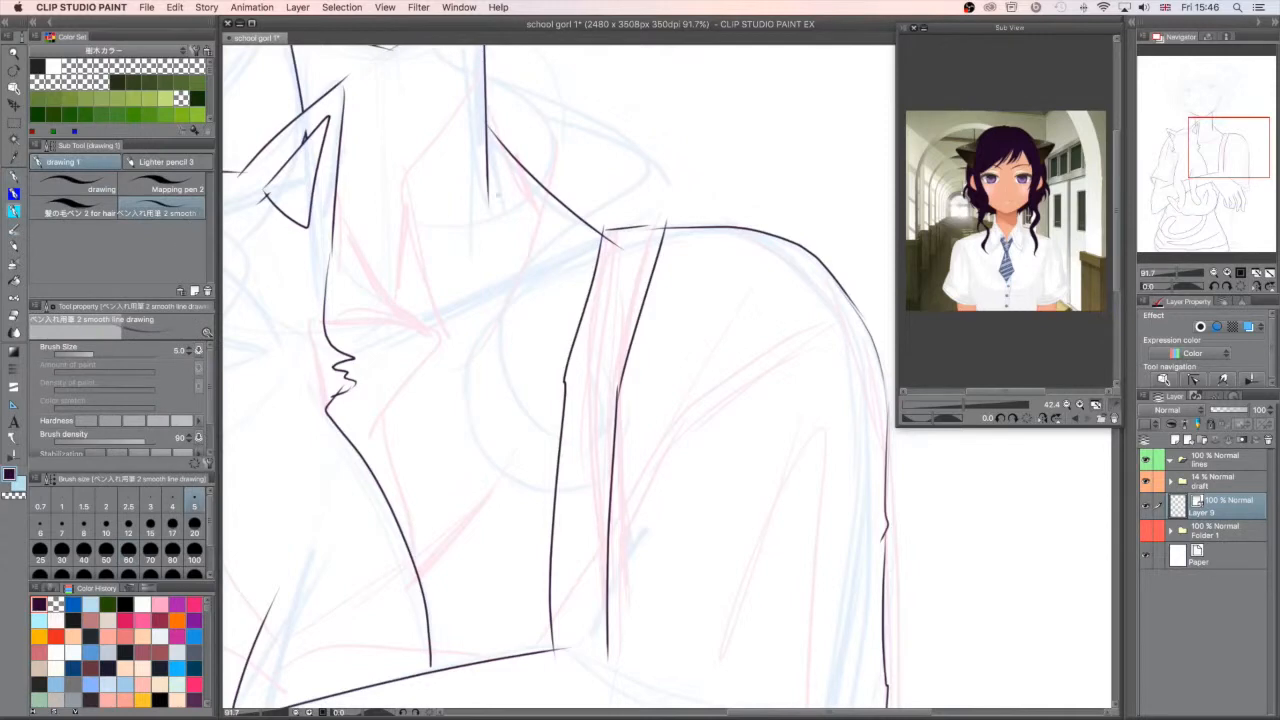
drag(342, 95, 346, 78)
drag(1216, 160, 1190, 160)
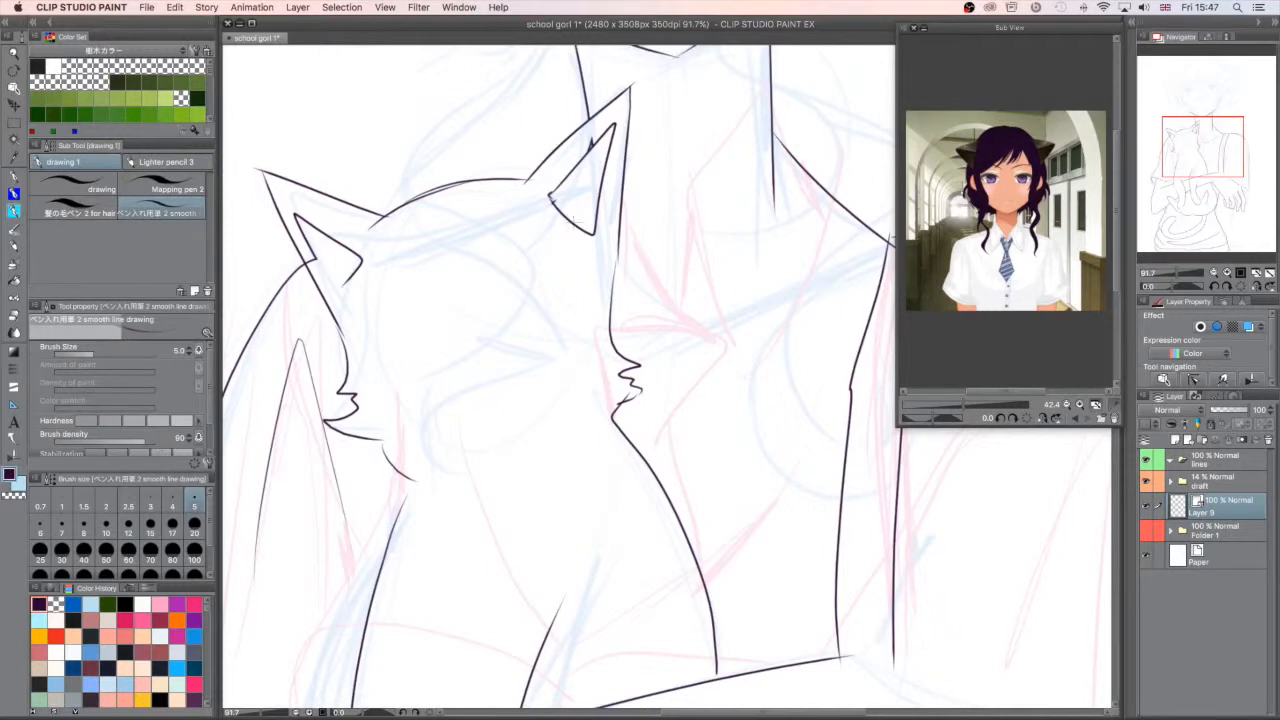
key(super+z)
mouse_move(620, 256)
mouse_down()
mouse_move(656, 364)
mouse_move(614, 404)
mouse_up()
key(super+z)
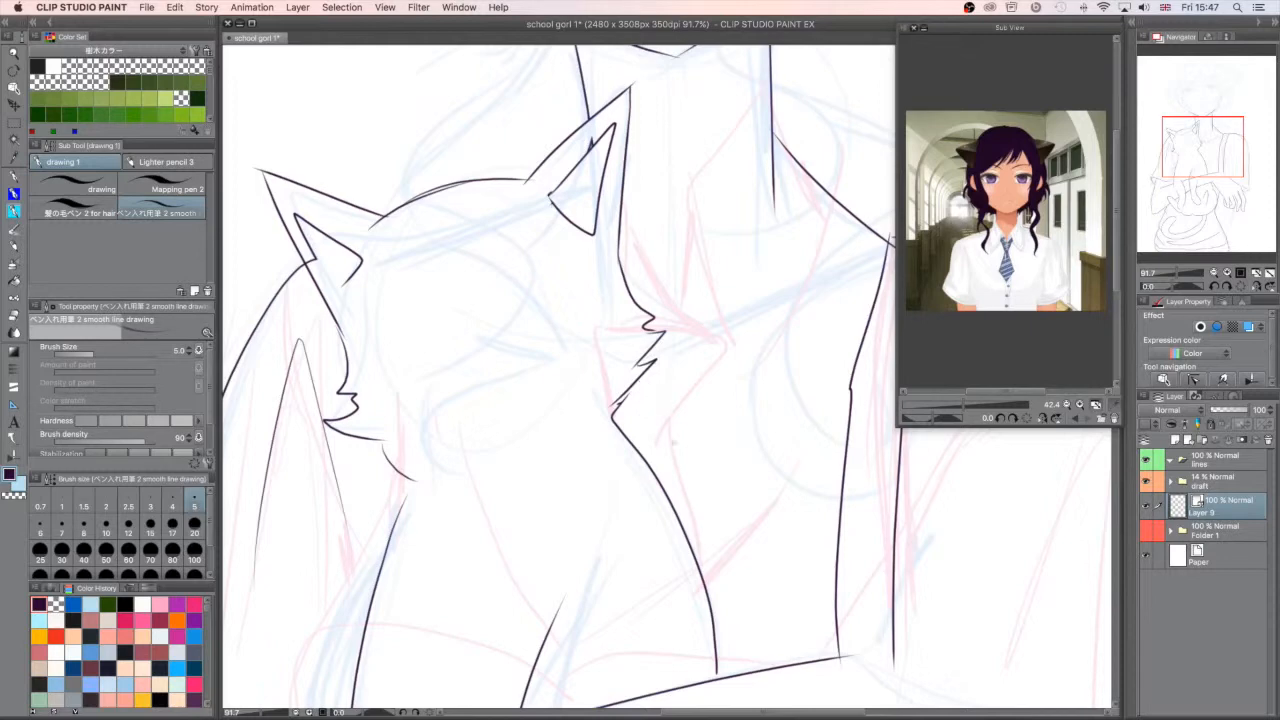
key(super+z)
key(super+z)
drag(658, 346, 630, 369)
drag(1218, 171, 1189, 187)
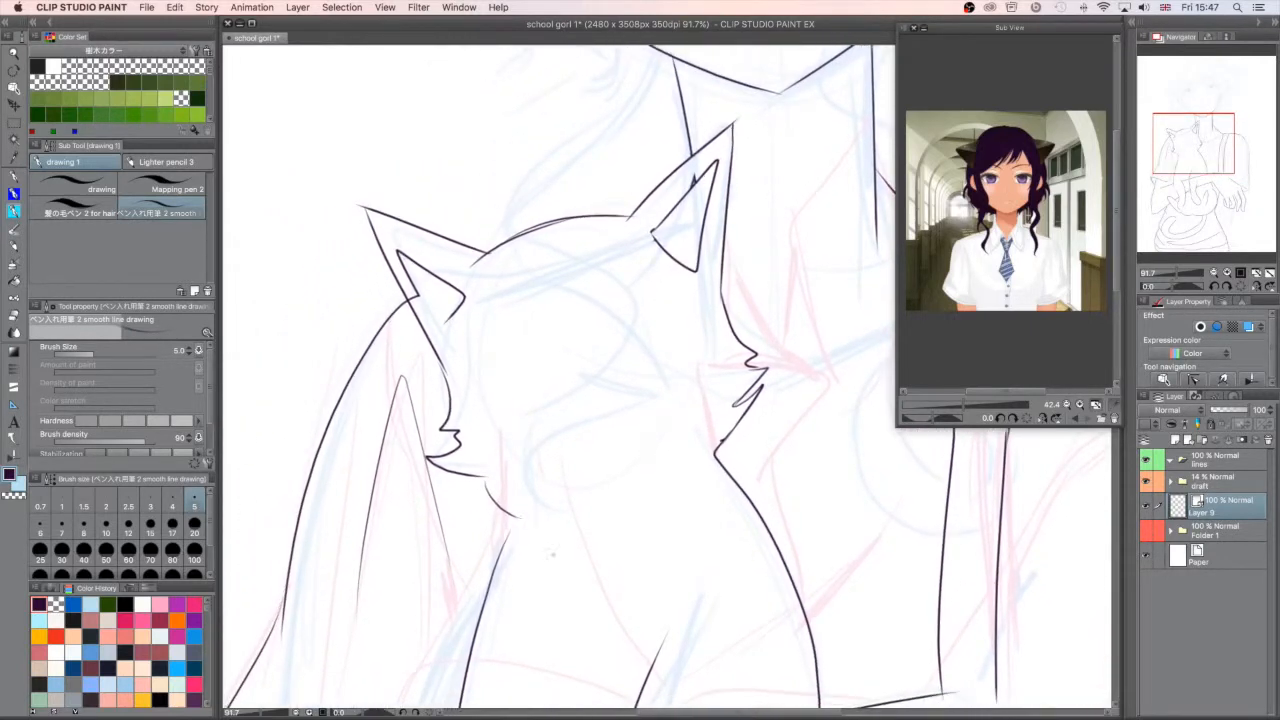
- Clean up the inner edge of the cat's outer ear and close the gap between its cheek and neck
mouse_move(402, 258)
mouse_down()
mouse_move(442, 326)
mouse_move(454, 316)
mouse_up()
key(super+z)
mouse_move(404, 262)
mouse_down()
mouse_move(438, 326)
mouse_move(455, 311)
mouse_up()
drag(514, 516, 503, 541)
- Ink the cat's small nose and curved mouth at the centre of its face
mouse_move(567, 406)
mouse_down()
mouse_move(592, 397)
mouse_move(587, 428)
mouse_up()
drag(559, 432, 586, 438)
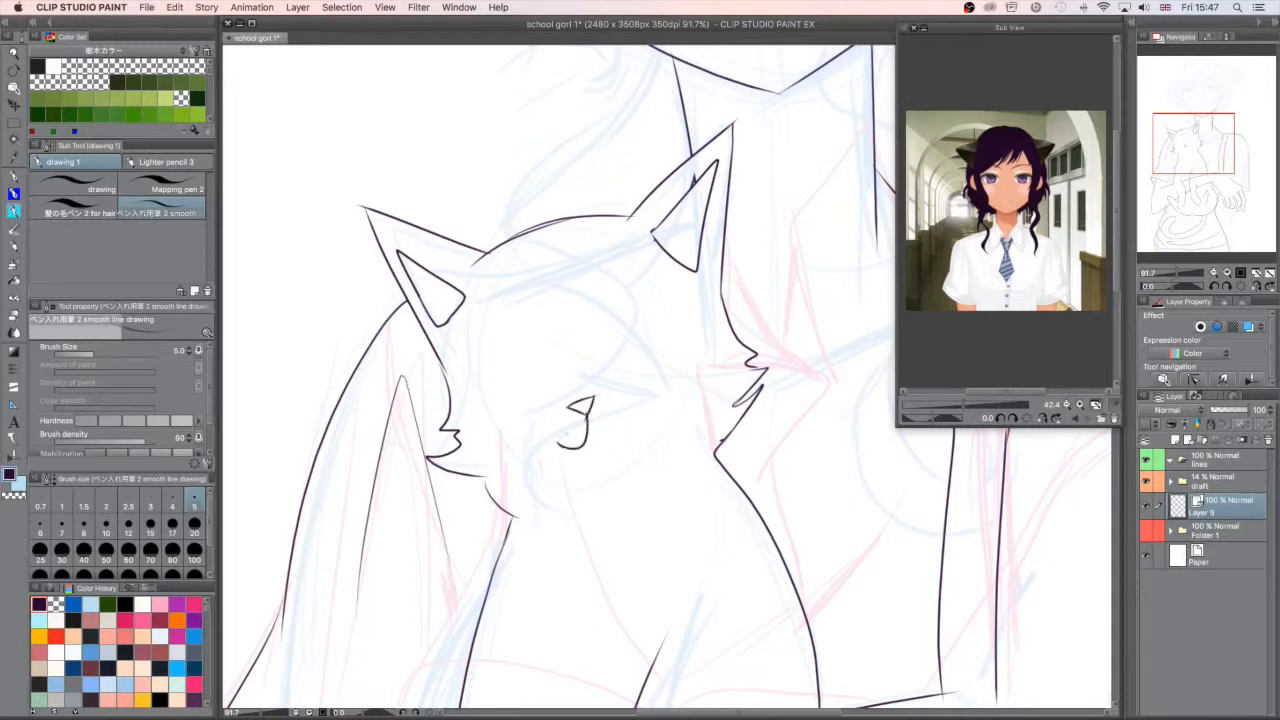
key(super+z)
key(super+z)
key(super+z)
key(super+z)
mouse_move(570, 408)
mouse_down()
mouse_move(592, 414)
mouse_move(566, 455)
mouse_up()
key(super+z)
mouse_move(594, 417)
mouse_down()
mouse_move(562, 442)
mouse_move(624, 421)
mouse_move(621, 410)
mouse_up()
mouse_move(592, 436)
mouse_down()
mouse_move(605, 432)
mouse_move(611, 462)
mouse_up()
key(super+z)
- Ink the slanted eyelid outlines of both cat eyes, running up from the nose bridge
mouse_move(596, 399)
mouse_down()
mouse_move(609, 340)
mouse_move(672, 303)
mouse_move(465, 372)
mouse_up()
drag(607, 360, 686, 324)
mouse_move(693, 300)
mouse_down()
mouse_move(685, 323)
mouse_move(696, 300)
mouse_up()
mouse_move(540, 371)
mouse_down()
mouse_move(467, 396)
mouse_move(457, 380)
mouse_up()
drag(457, 381, 468, 396)
drag(481, 366, 485, 377)
drag(642, 310, 645, 322)
key(super+z)
key(super+z)
- Draw the irises in both cat eyes and refine the inner line of the eye nearer the girl's neck
drag(486, 367, 495, 363)
drag(629, 319, 648, 312)
key(super+z)
key(super+z)
drag(484, 366, 502, 363)
mouse_move(629, 318)
mouse_down()
mouse_move(648, 312)
mouse_move(597, 403)
mouse_up()
mouse_move(586, 446)
mouse_down()
mouse_move(681, 381)
mouse_move(640, 390)
mouse_up()
key(super+z)
key(super+z)
key(super+z)
- Add a second lid line to each cat eye and fill the bands with short lash strokes
drag(473, 447, 487, 445)
mouse_move(586, 446)
mouse_down()
mouse_move(652, 367)
mouse_move(681, 374)
mouse_up()
drag(667, 369, 669, 382)
drag(643, 370, 630, 390)
drag(612, 388, 617, 400)
drag(602, 399, 607, 410)
drag(593, 414, 597, 424)
mouse_move(523, 451)
mouse_down()
mouse_move(468, 431)
mouse_move(438, 443)
mouse_move(444, 458)
mouse_move(448, 446)
mouse_move(503, 447)
mouse_move(449, 462)
mouse_up()
- Add a curved fold line inside each of the cat's inner ears
drag(413, 358, 421, 395)
key(super+z)
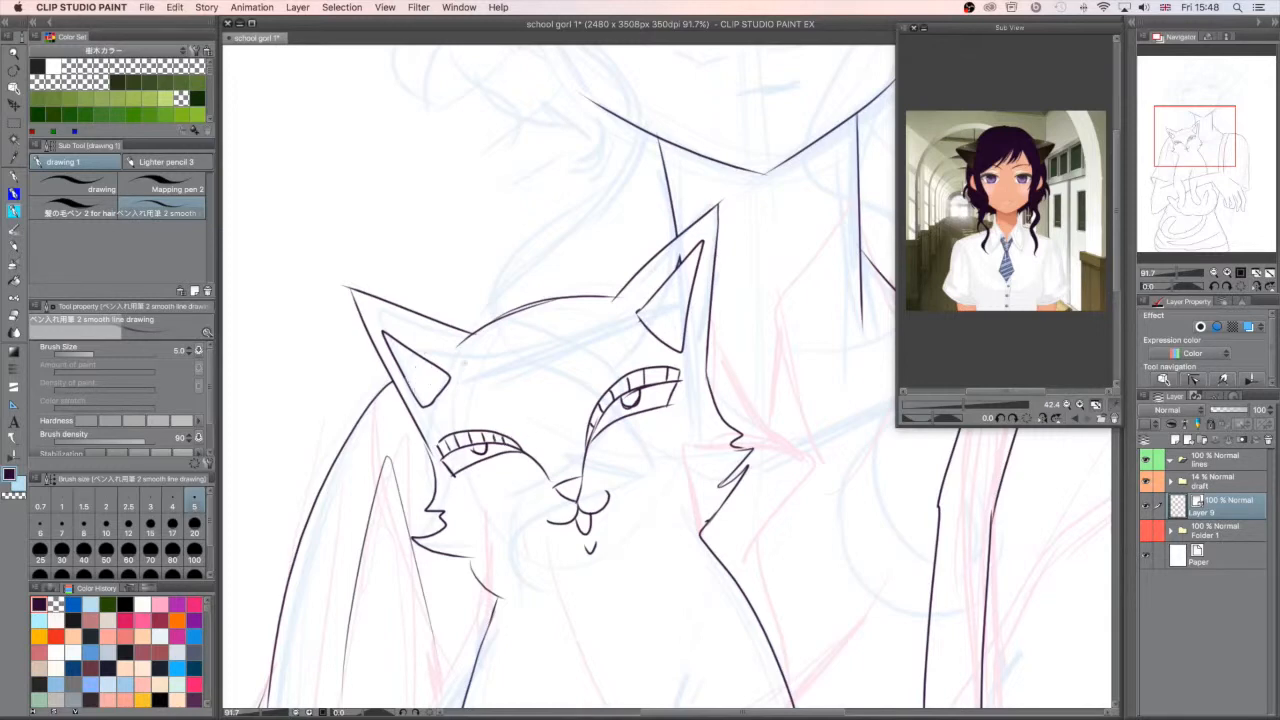
drag(411, 350, 420, 395)
drag(636, 312, 688, 288)
- Add a chin mark, extend the cat's front-leg lines, and remove the forearm line crossing the leg
drag(1197, 136, 1200, 170)
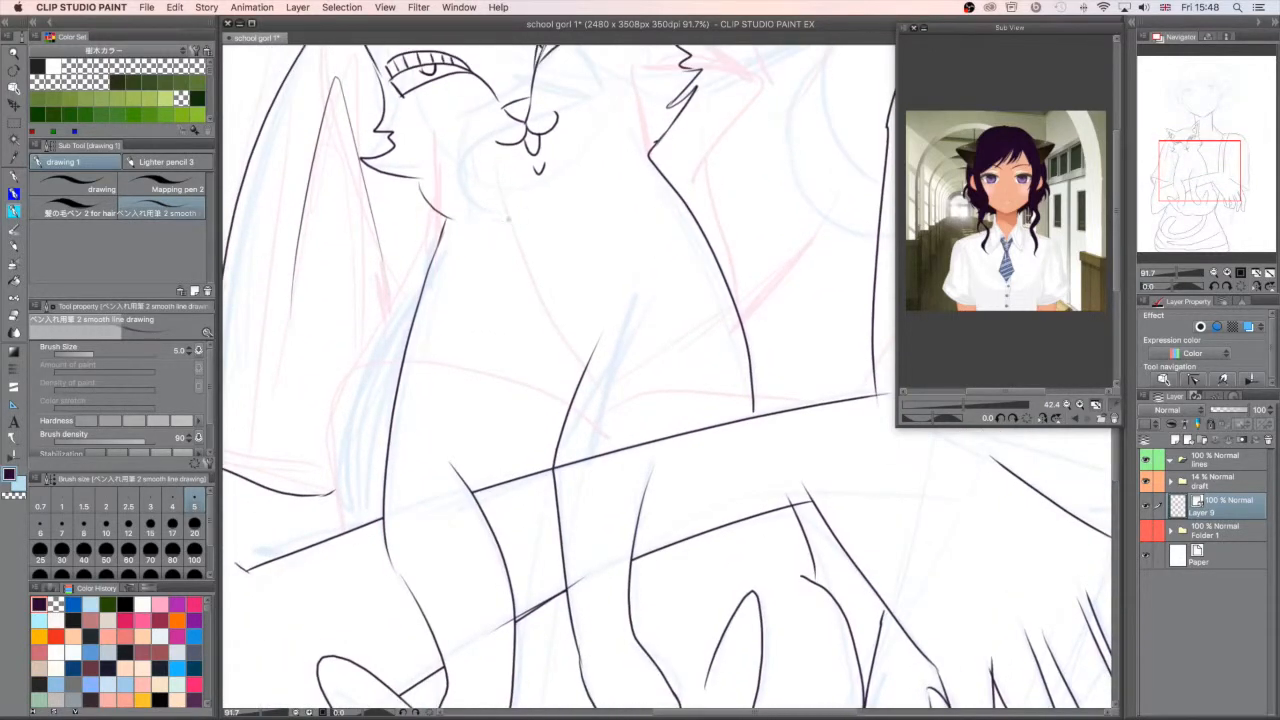
drag(537, 181, 554, 182)
mouse_move(456, 464)
mouse_down()
mouse_move(450, 424)
mouse_move(465, 480)
mouse_up()
drag(1176, 274, 1175, 276)
mouse_move(662, 425)
mouse_down()
mouse_move(651, 463)
mouse_move(672, 412)
mouse_up()
key(super+z)
key(super+z)
drag(649, 468, 671, 414)
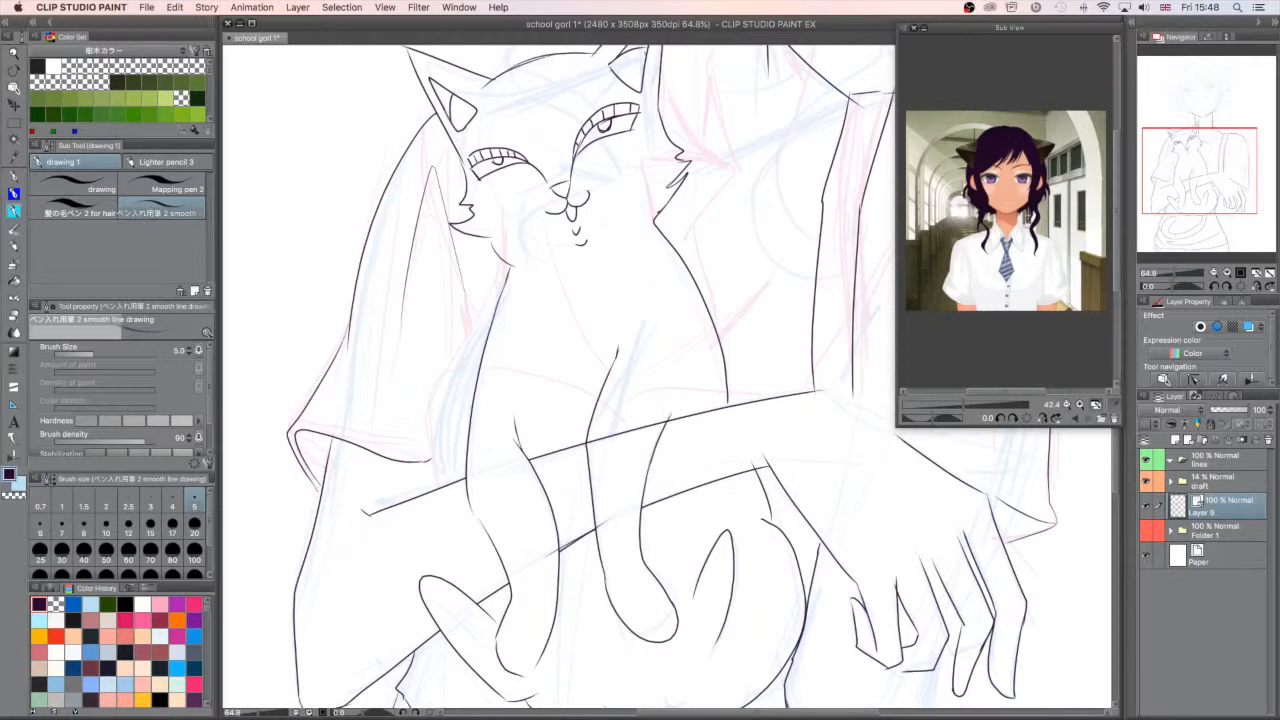
click(640, 429)
- Erase the fur tuft on the cat's outer cheek
drag(1195, 167, 1190, 142)
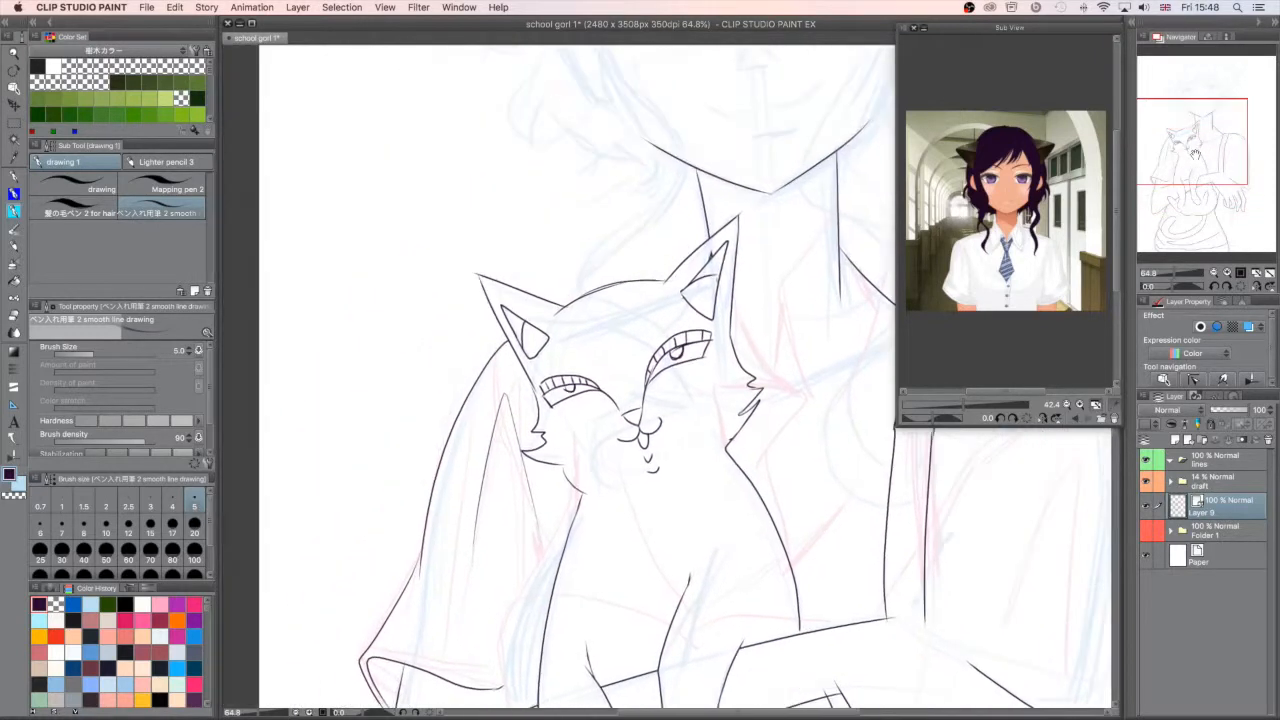
drag(1171, 273, 1175, 273)
drag(515, 467, 522, 508)
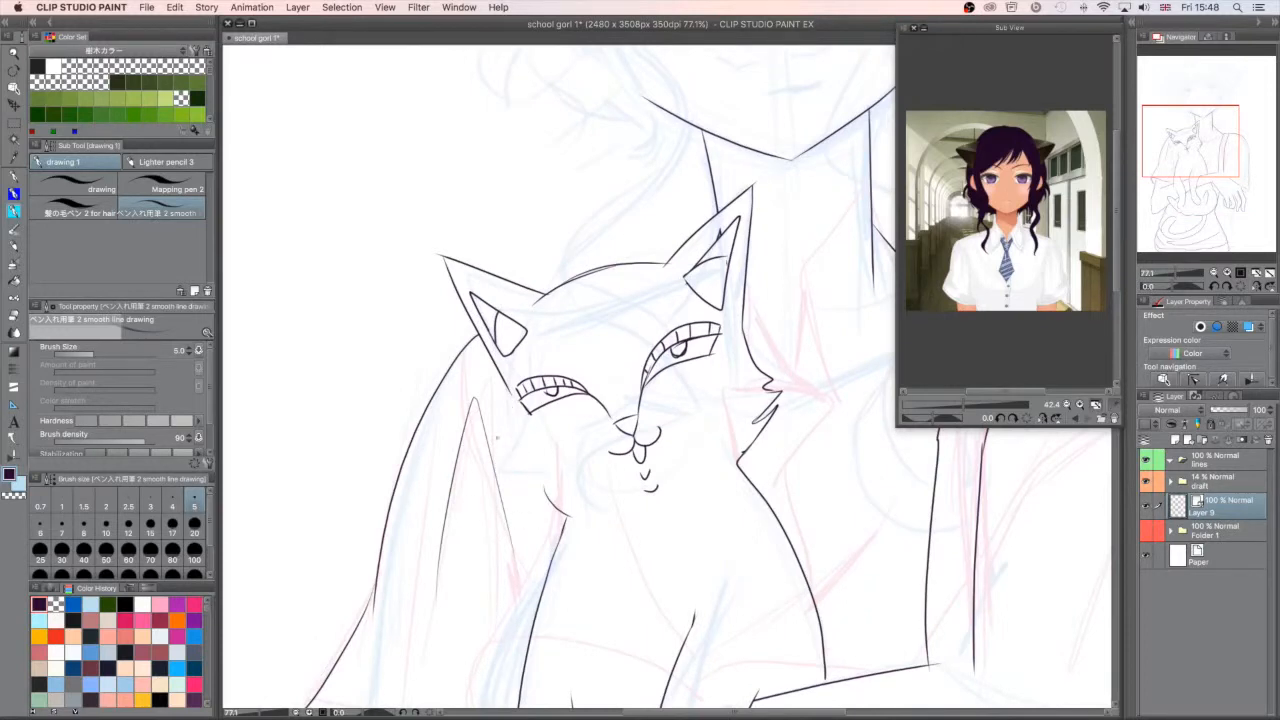
mouse_move(510, 388)
mouse_down()
mouse_move(499, 476)
mouse_move(527, 482)
mouse_up()
key(super+z)
mouse_move(510, 392)
mouse_down()
mouse_move(520, 456)
mouse_move(605, 494)
mouse_up()
key(super+z)
key(super+z)
key(super+z)
drag(570, 509, 512, 484)
drag(500, 378, 514, 488)
key(super+z)
key(super+z)
mouse_move(500, 377)
mouse_down()
mouse_move(511, 471)
mouse_move(553, 511)
mouse_up()
key(super+z)
- Ink the cat's outer cheek with spiky fur and a rounded jaw line, and join the neck to it
mouse_move(508, 392)
mouse_down()
mouse_move(486, 462)
mouse_move(546, 504)
mouse_move(592, 495)
mouse_up()
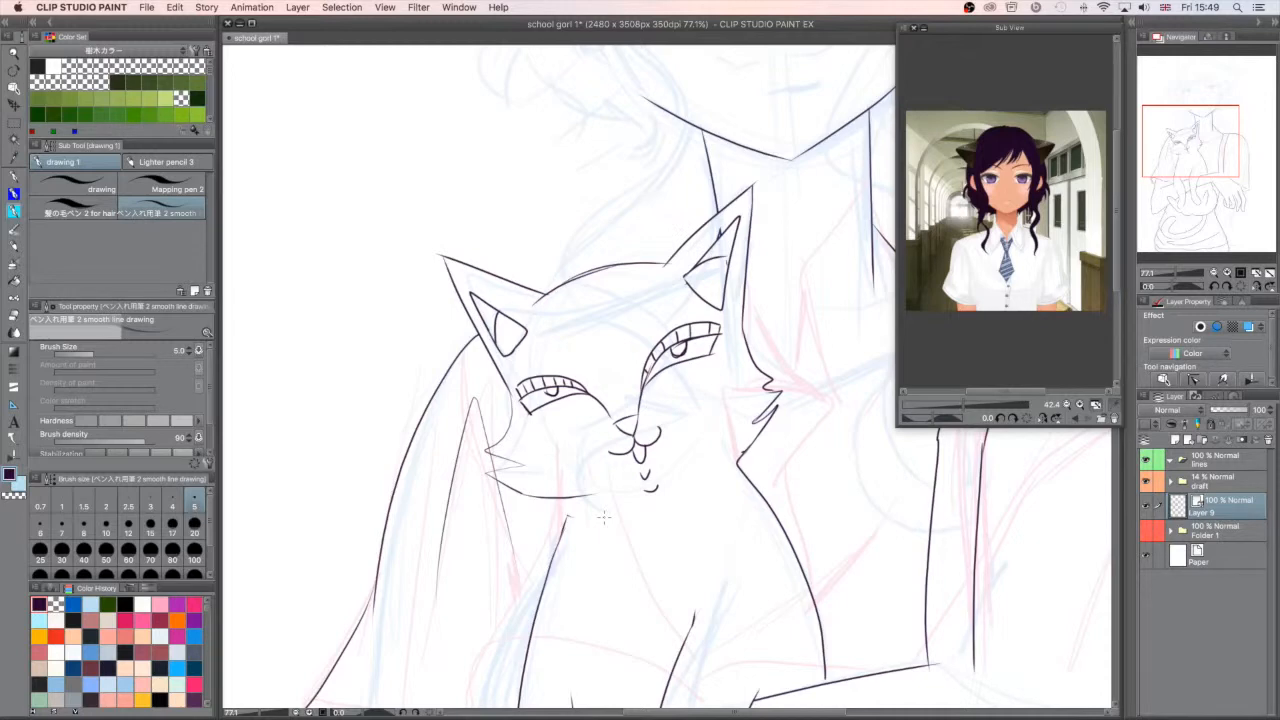
drag(568, 499, 565, 514)
- Close the corners of the cat's eyes and fill in solid dark pupils
click(1186, 274)
drag(1186, 274, 1160, 281)
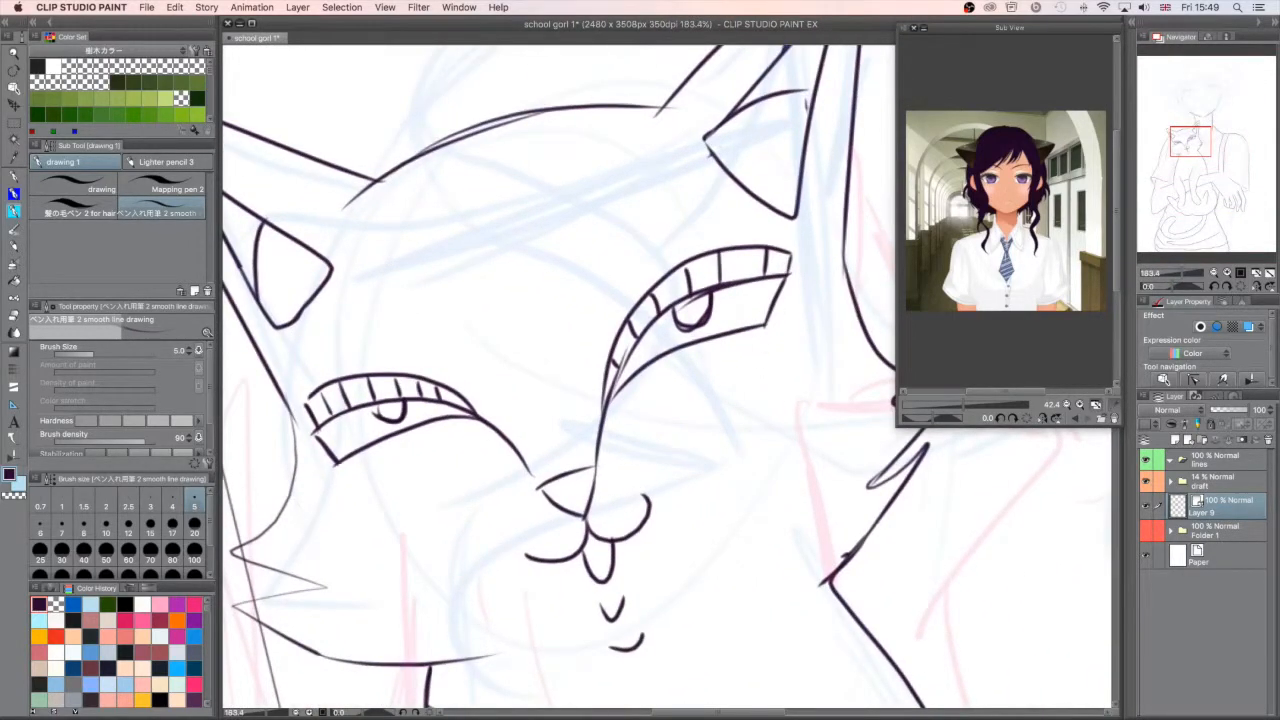
mouse_move(313, 433)
mouse_down()
mouse_move(299, 403)
mouse_move(334, 386)
mouse_move(314, 392)
mouse_up()
mouse_move(609, 399)
mouse_down()
mouse_move(652, 316)
mouse_move(690, 325)
mouse_move(707, 305)
mouse_move(697, 296)
mouse_move(680, 312)
mouse_move(684, 324)
mouse_move(710, 303)
mouse_up()
mouse_move(382, 410)
mouse_down()
mouse_move(403, 414)
mouse_move(398, 404)
mouse_up()
drag(1183, 274, 1181, 275)
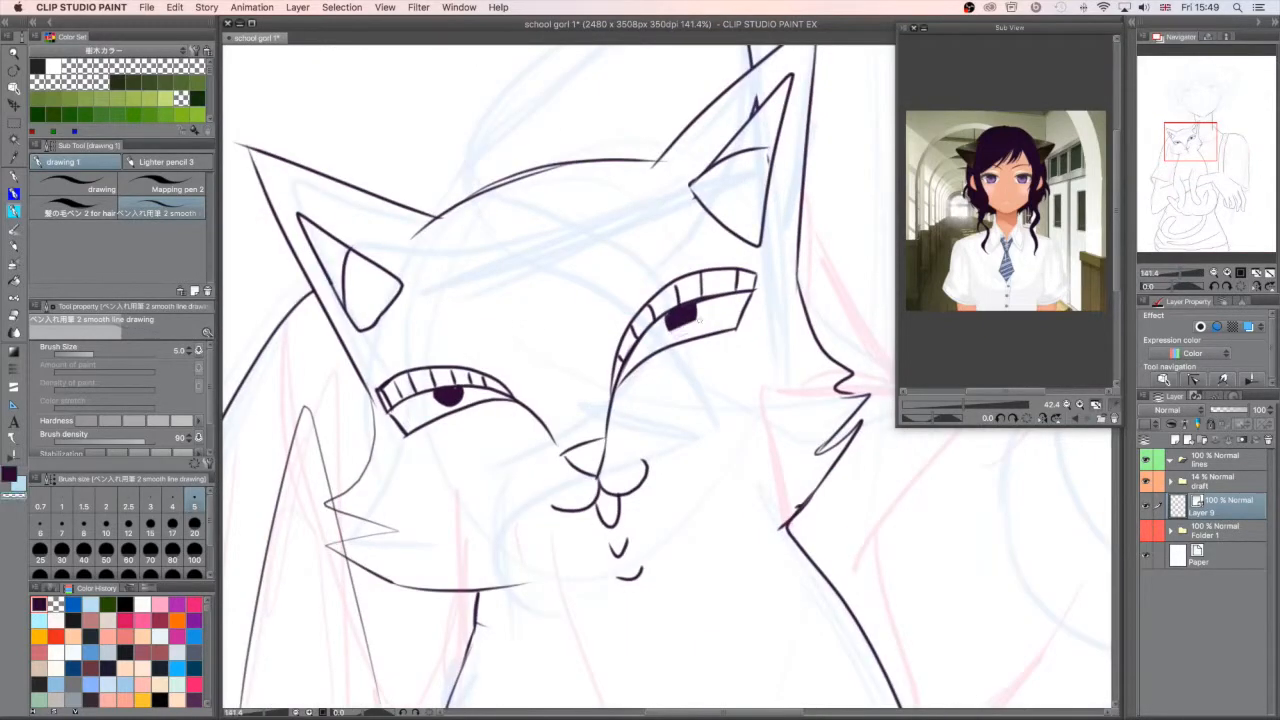
- Replace the solid pupils with narrow, pointed slit outlines in both cat eyes
key(super+z)
mouse_move(672, 328)
mouse_down()
mouse_move(693, 328)
mouse_move(698, 314)
mouse_move(672, 312)
mouse_move(696, 306)
mouse_up()
mouse_move(462, 402)
mouse_down()
mouse_move(434, 408)
mouse_move(464, 398)
mouse_up()
mouse_move(464, 398)
mouse_down()
mouse_move(434, 394)
mouse_move(464, 390)
mouse_move(444, 386)
mouse_up()
key(c)
key(super+z)
drag(669, 305, 689, 303)
drag(424, 391, 444, 385)
drag(1183, 276, 1181, 282)
drag(710, 307, 710, 284)
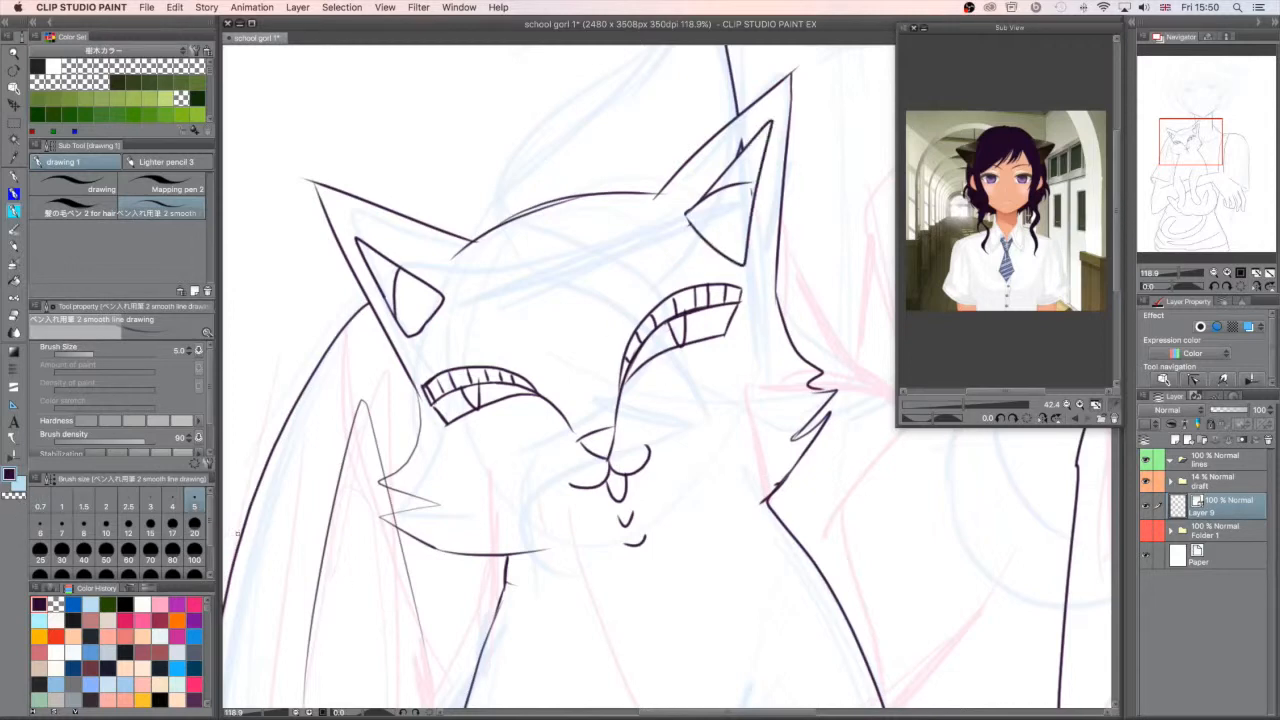
- Switch to the transparent colour and erase the lower edges of both of the cat's inner ears
click(21, 495)
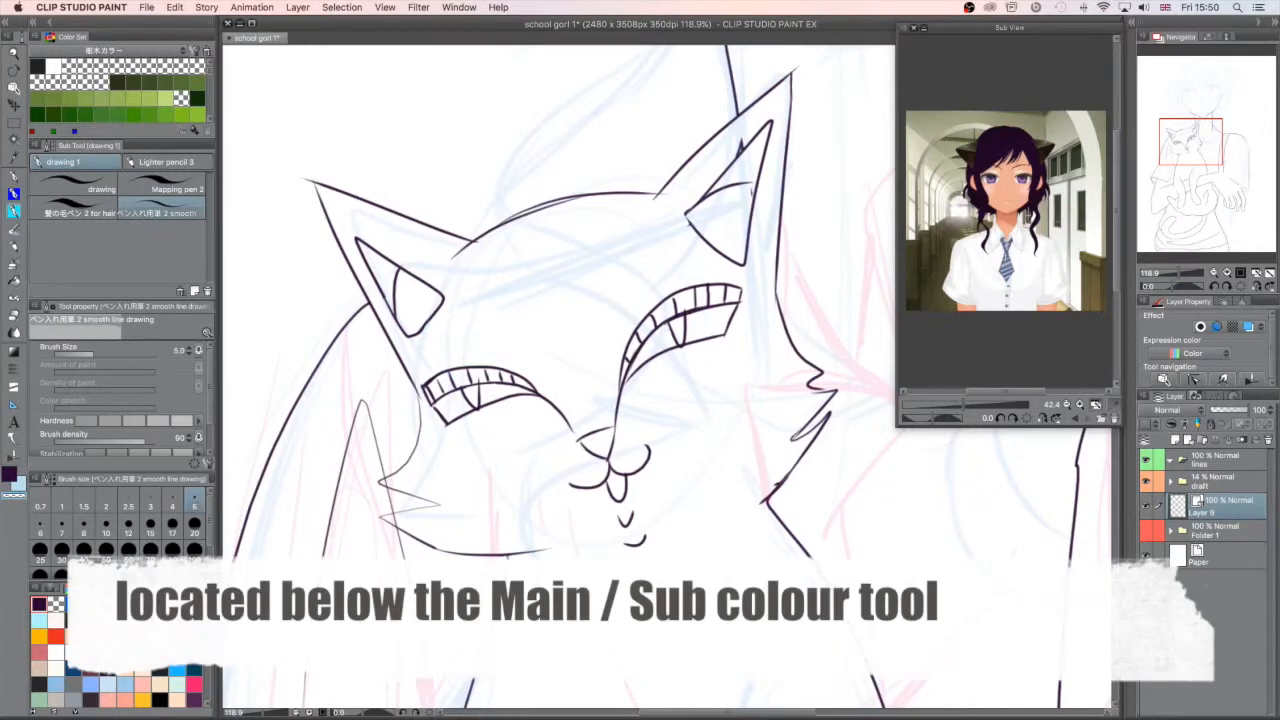
mouse_move(725, 252)
mouse_down()
mouse_move(694, 224)
mouse_move(722, 256)
mouse_up()
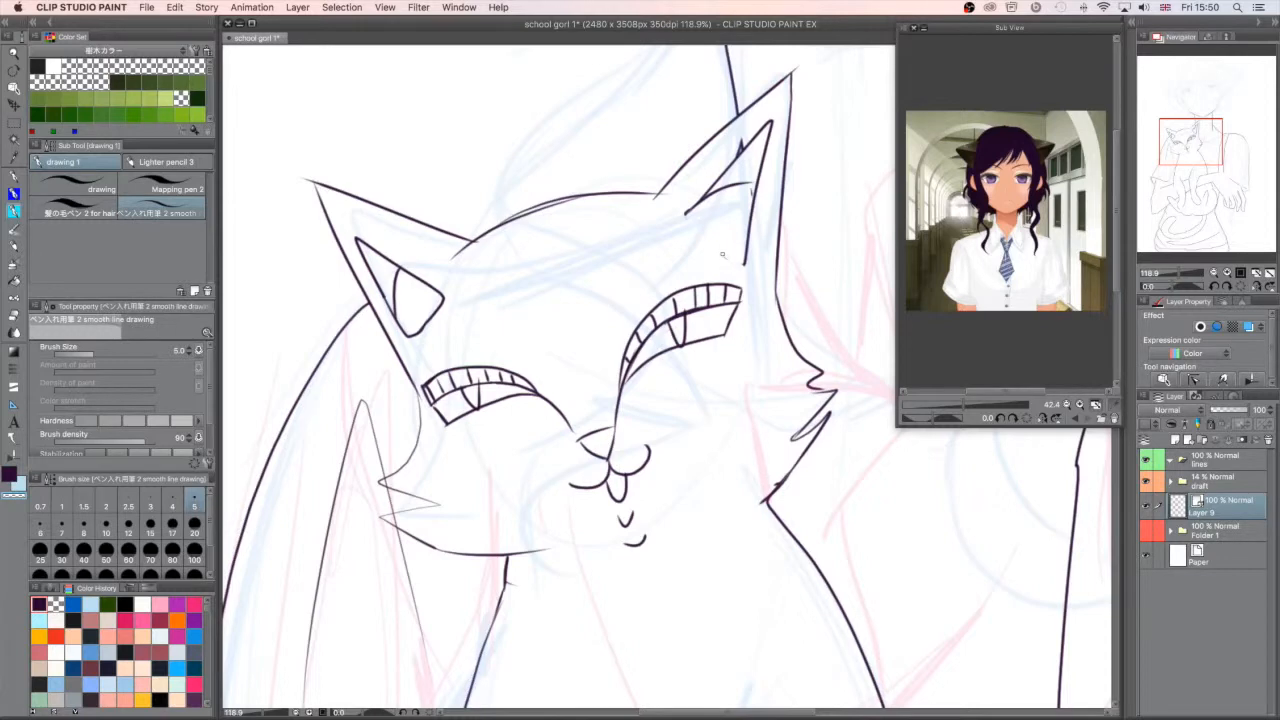
mouse_move(418, 334)
mouse_down()
mouse_move(438, 306)
mouse_move(410, 340)
mouse_up()
- Switch back to the main colour and ink jagged fur tufts along the bottom of both inner ears
click(9, 475)
drag(686, 210, 741, 268)
drag(409, 338, 443, 300)
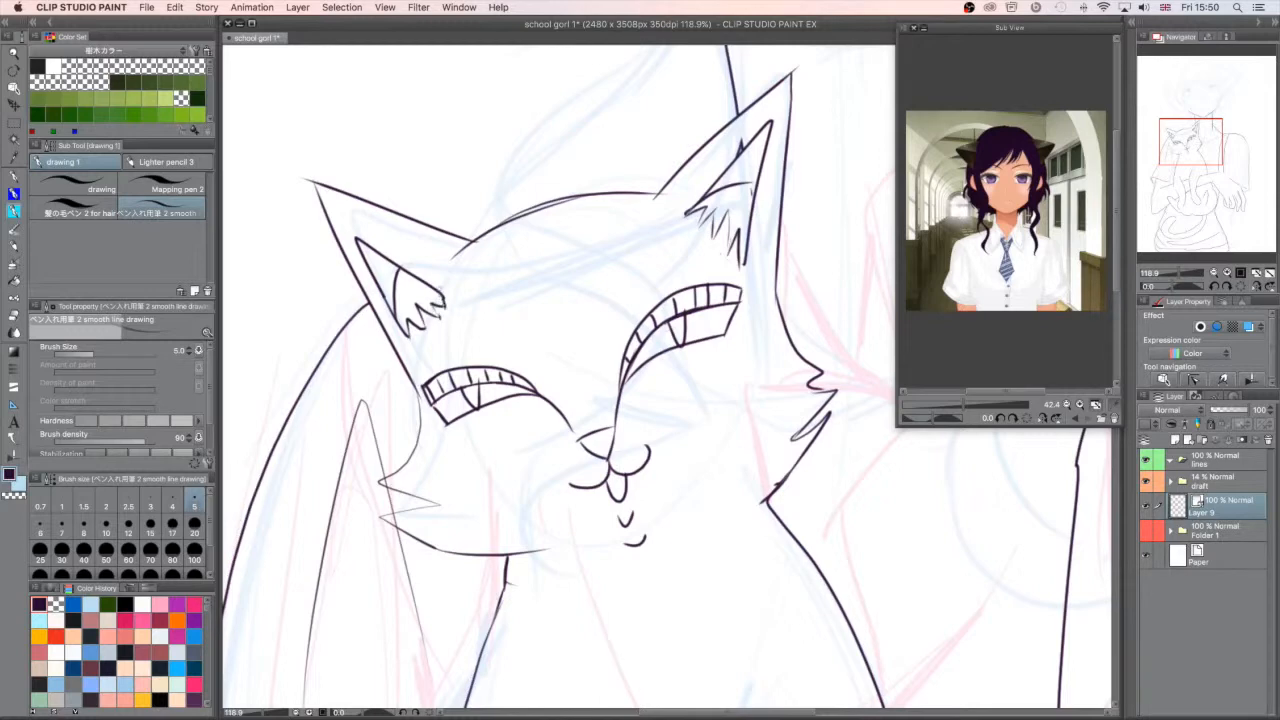
drag(741, 268, 746, 249)
- Erase stray line bits in the inner ear nearest the girl's neck using the transparent colour
click(13, 495)
drag(747, 206, 750, 198)
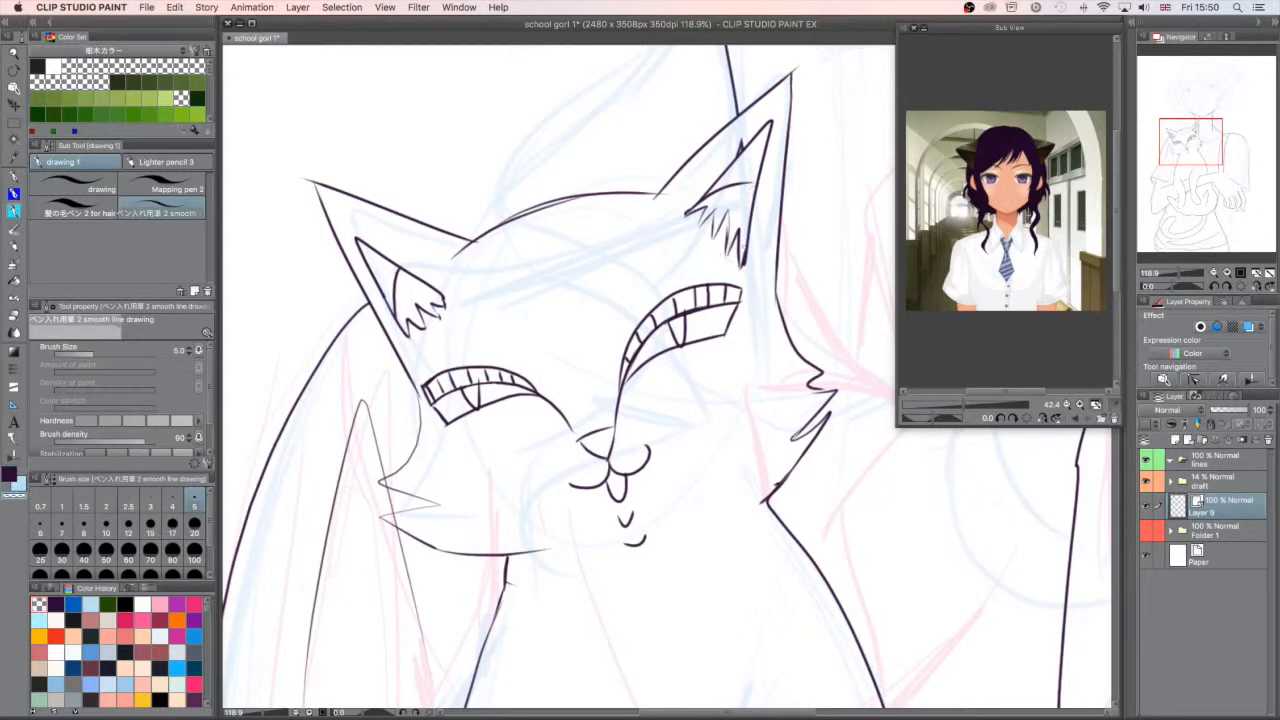
drag(742, 143, 743, 140)
- Ink the knot and visible edge of the girl's tie beside the cat's cheek and back, down to the forearm
drag(1231, 116, 1197, 133)
drag(1178, 273, 1175, 275)
drag(1230, 139, 1207, 161)
drag(1219, 205, 1223, 145)
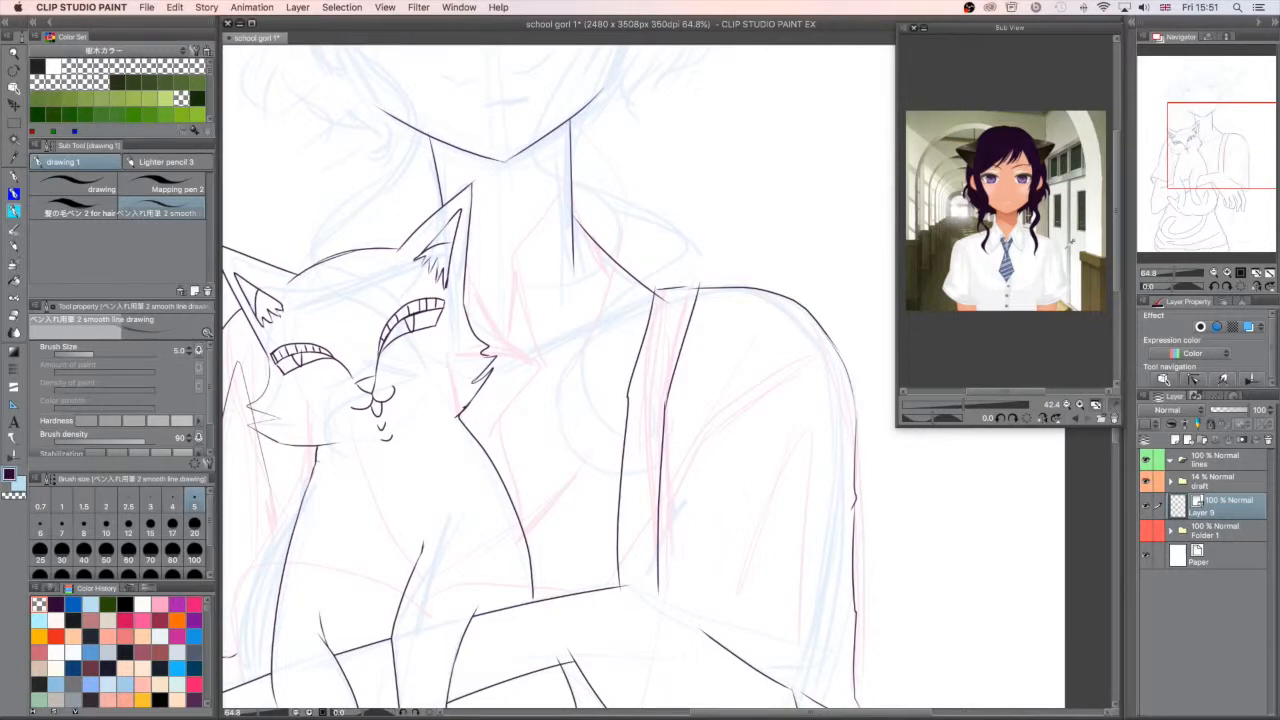
mouse_move(484, 352)
mouse_down()
mouse_move(540, 368)
mouse_move(502, 425)
mouse_move(548, 548)
mouse_move(535, 598)
mouse_up()
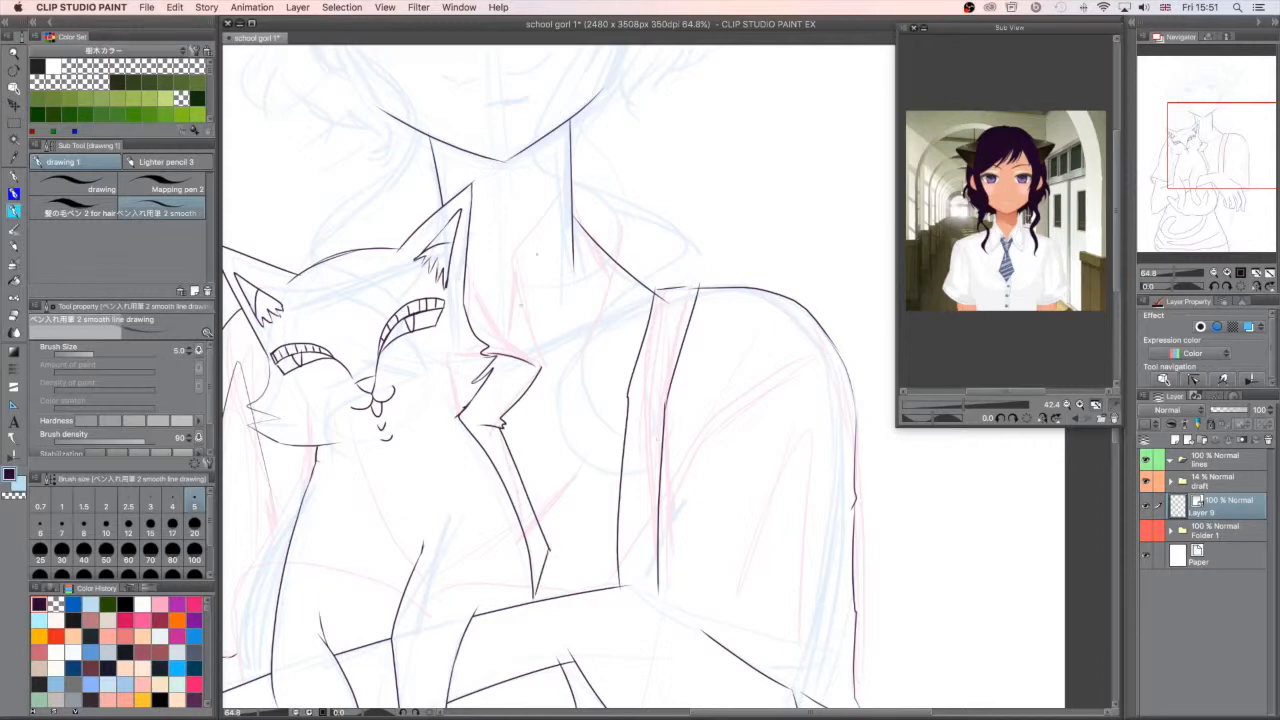
mouse_move(528, 318)
mouse_down()
mouse_move(506, 358)
mouse_move(520, 364)
mouse_move(550, 352)
mouse_move(606, 236)
mouse_move(582, 166)
mouse_move(518, 258)
mouse_up()
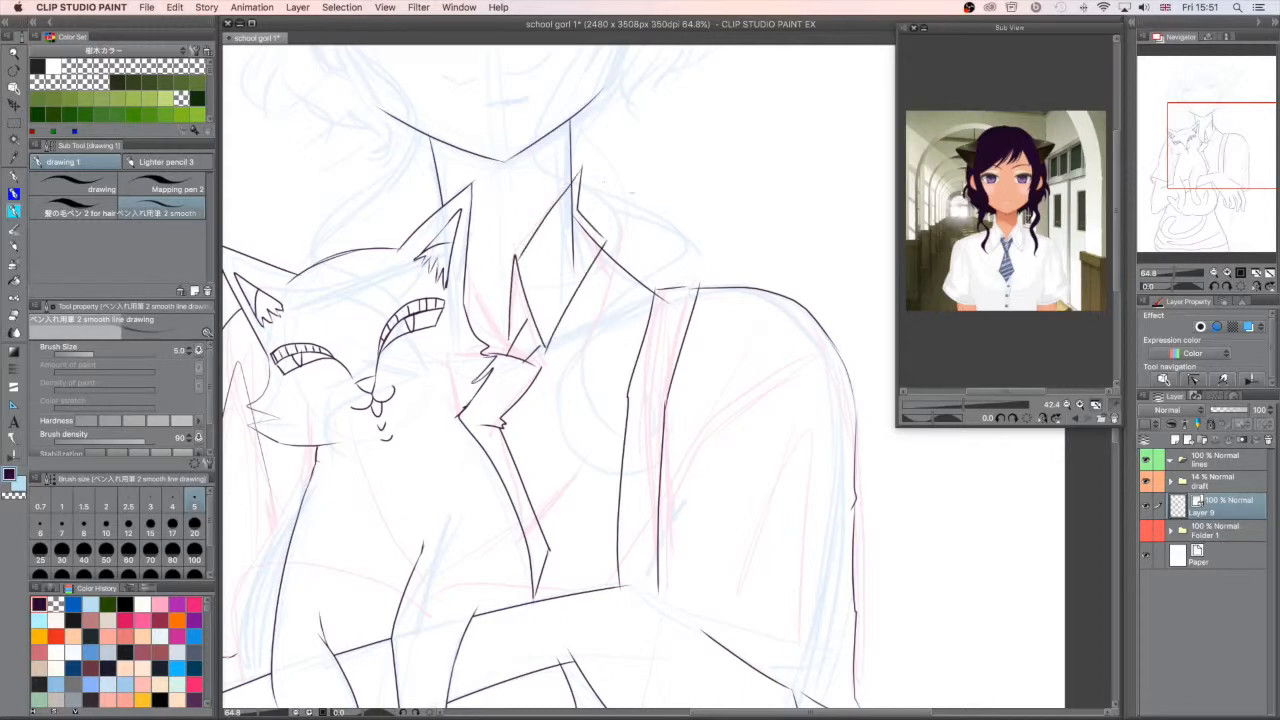
key(ctrl+z)
key(ctrl+z)
key(ctrl+z)
key(ctrl+z)
key(ctrl+z)
key(ctrl+z)
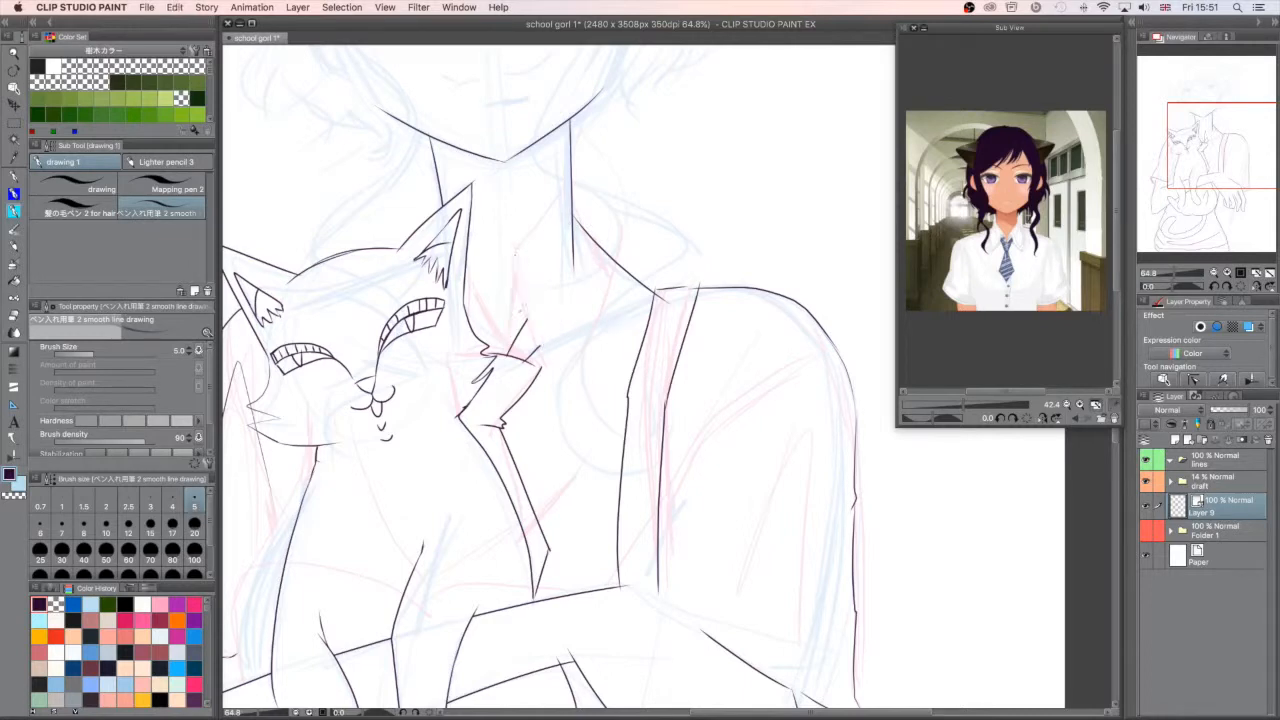
mouse_move(509, 342)
mouse_down()
mouse_move(518, 272)
mouse_move(561, 236)
mouse_up()
key(super+z)
- Ink the shirt collar with pointed flaps around the girl's neck, including the part behind the cat's ear
mouse_move(508, 336)
mouse_down()
mouse_move(509, 289)
mouse_move(547, 350)
mouse_up()
mouse_move(516, 266)
mouse_down()
mouse_move(600, 200)
mouse_move(612, 258)
mouse_move(553, 368)
mouse_move(465, 297)
mouse_up()
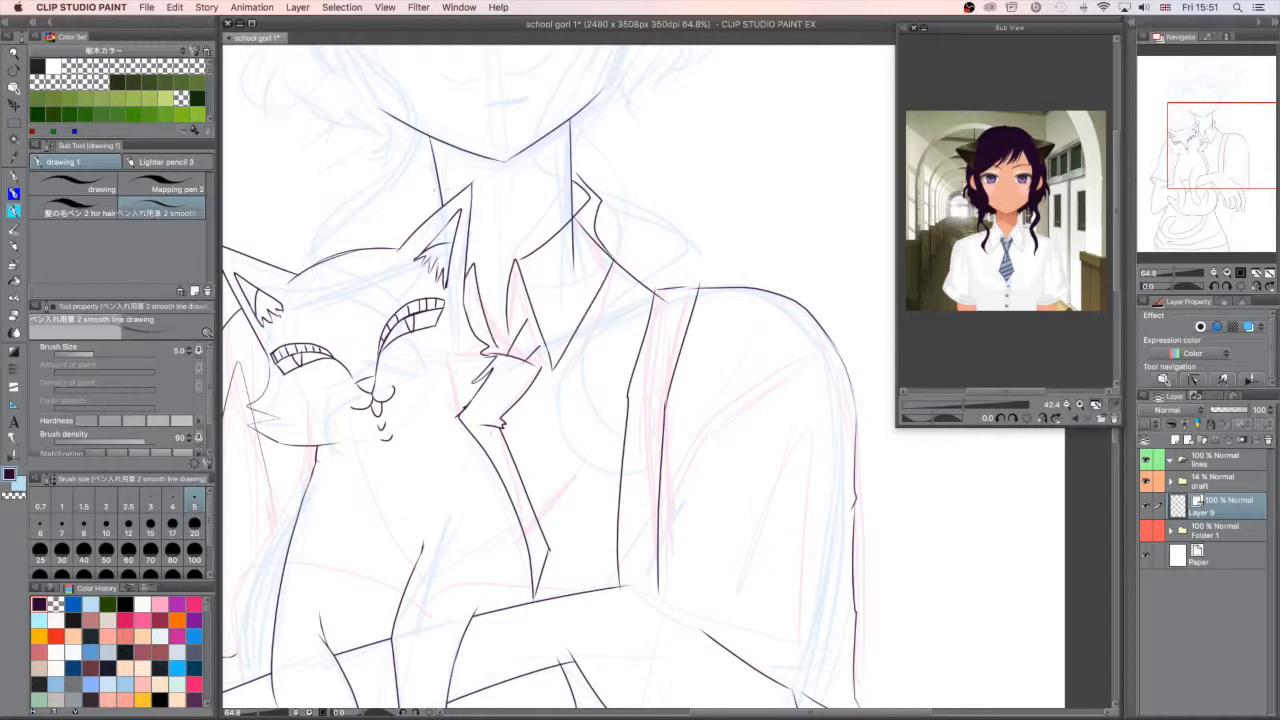
drag(438, 178, 410, 246)
drag(438, 177, 425, 235)
click(429, 229)
- Clean up the shirt collar where the neck and shoulder lines cross it
drag(507, 325, 498, 355)
key(super+z)
key(super+z)
key(super+z)
key(super+z)
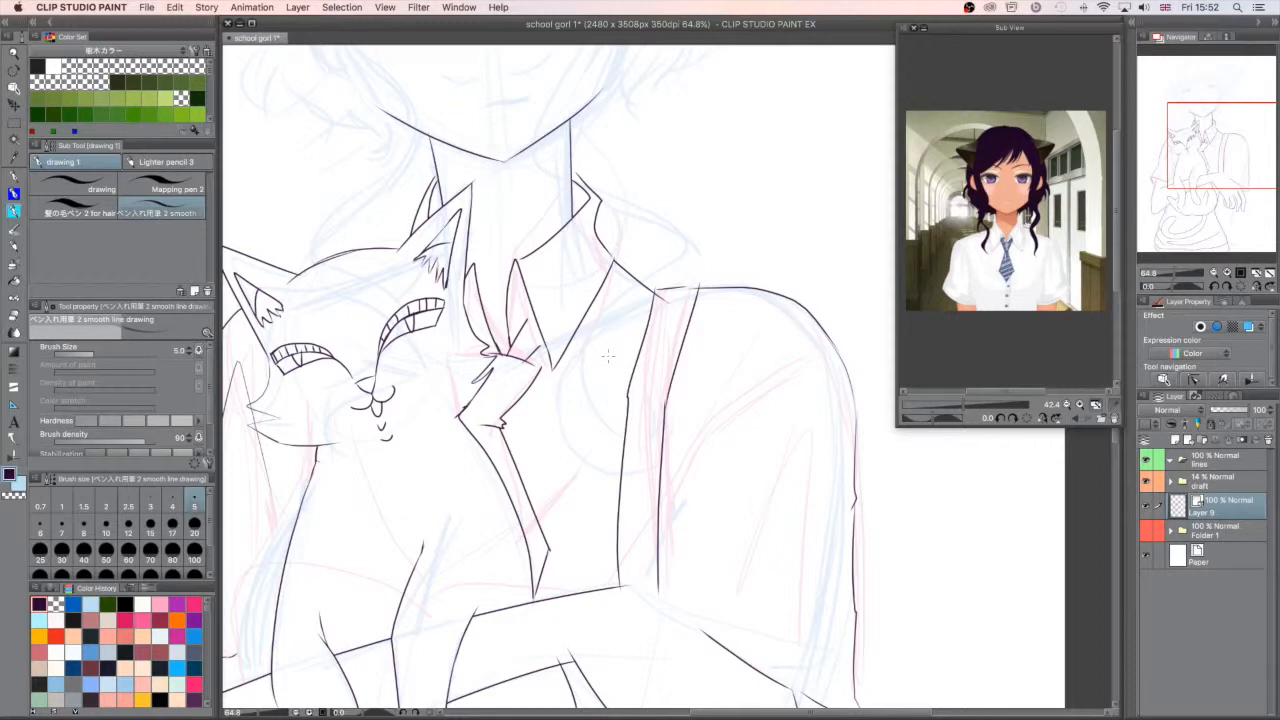
key(super+z)
drag(574, 172, 613, 254)
drag(1209, 200, 1213, 183)
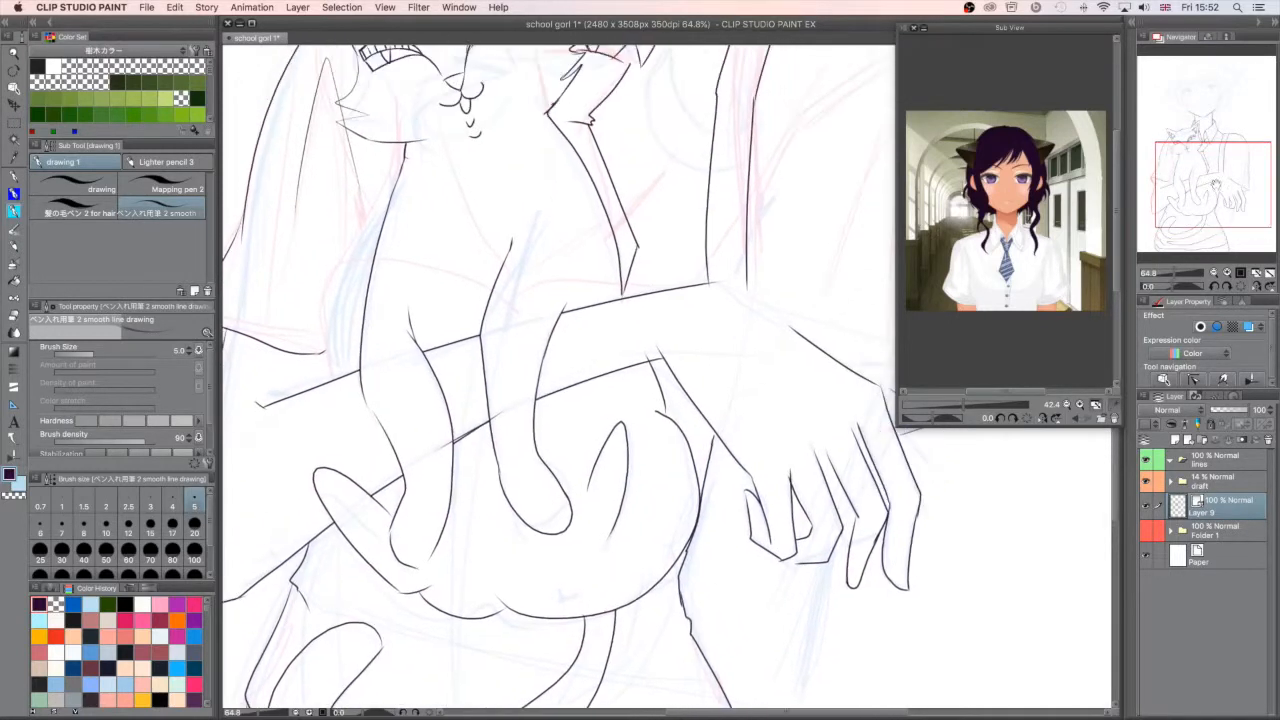
- Ink the vest's armhole edges, one from the shoulder down to the forearm and one beside the cat's chest
click(1164, 275)
drag(1164, 275, 1168, 273)
drag(1207, 196, 1226, 156)
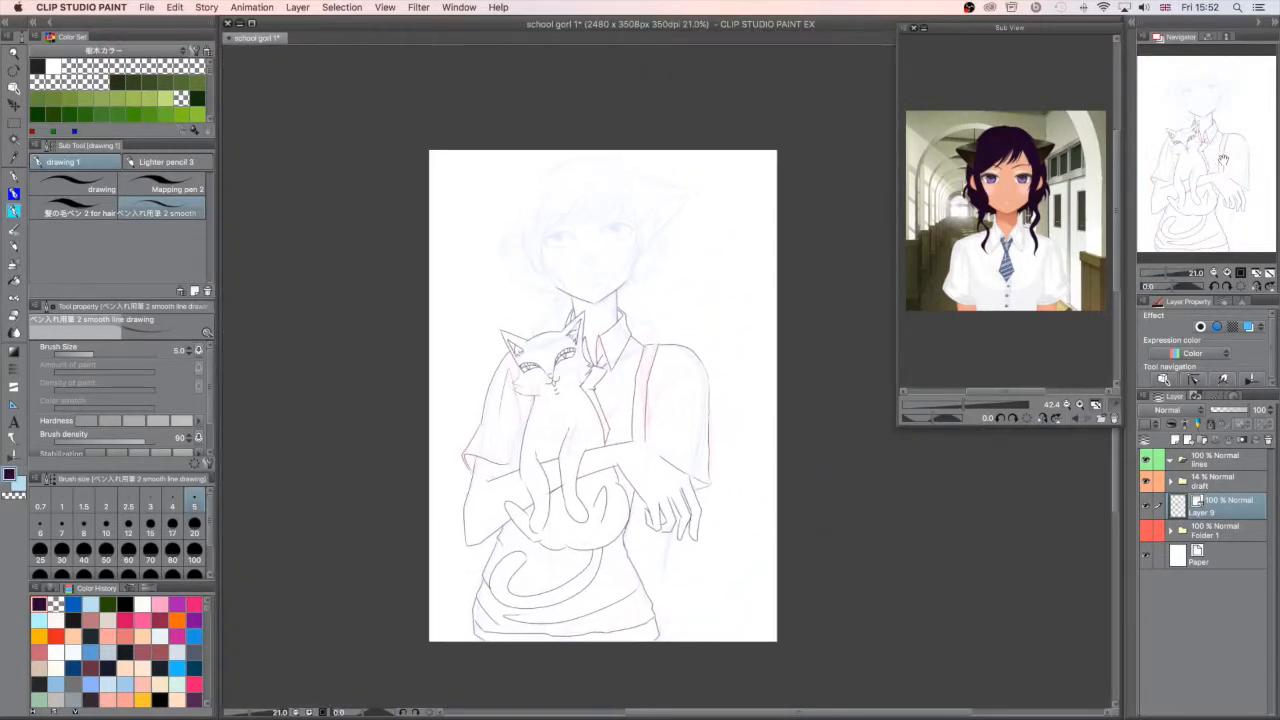
drag(1166, 273, 1170, 272)
key(super+z)
key(super+z)
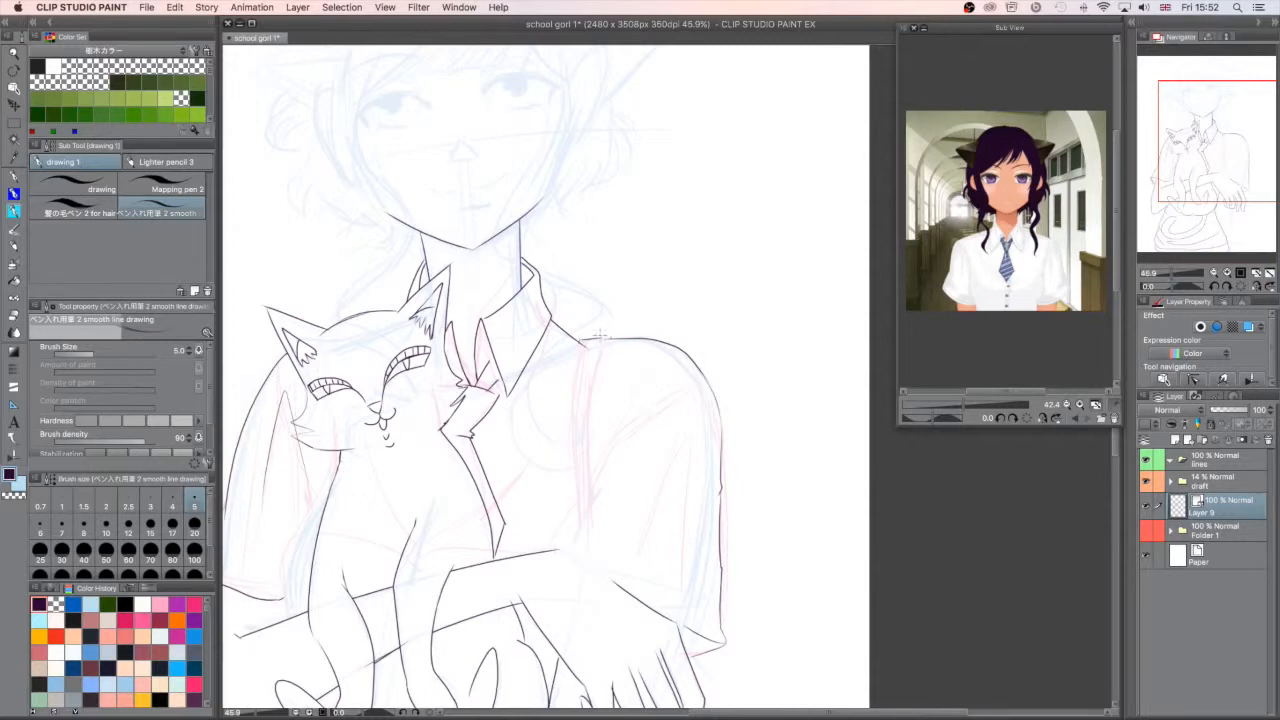
mouse_move(610, 336)
mouse_down()
mouse_move(591, 381)
mouse_move(591, 486)
mouse_move(588, 456)
mouse_move(562, 552)
mouse_up()
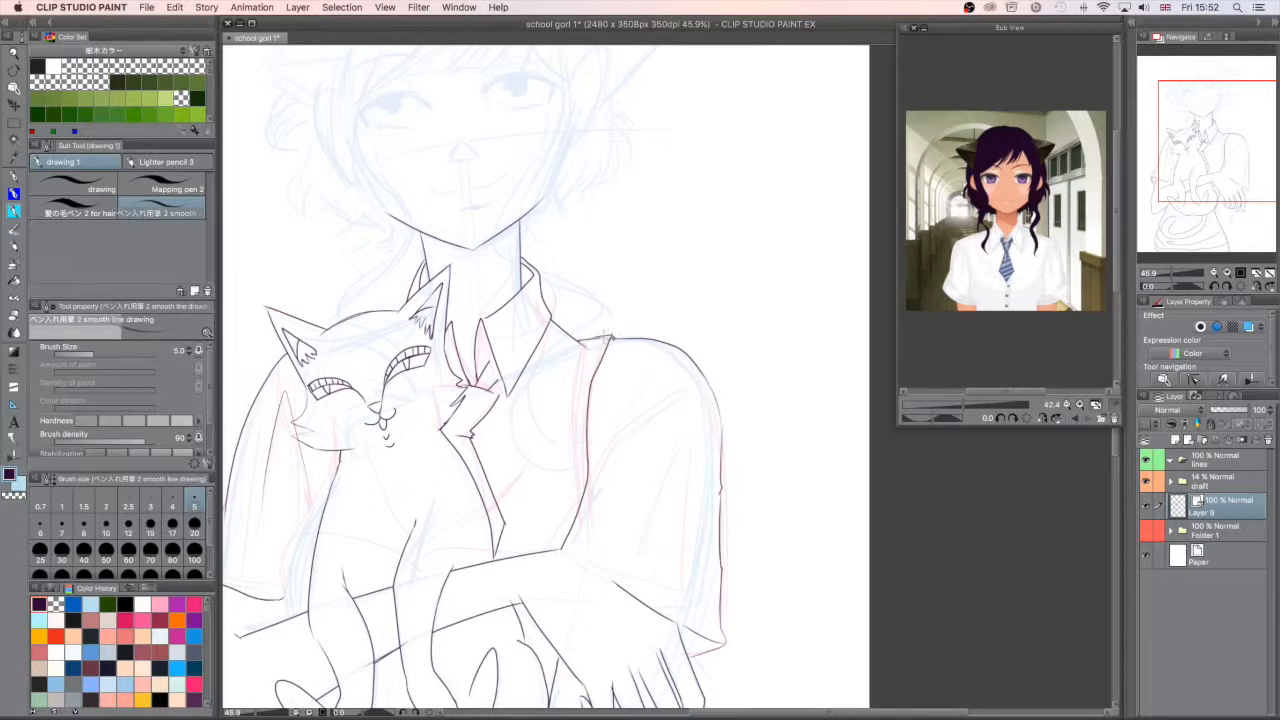
drag(1231, 198, 1196, 211)
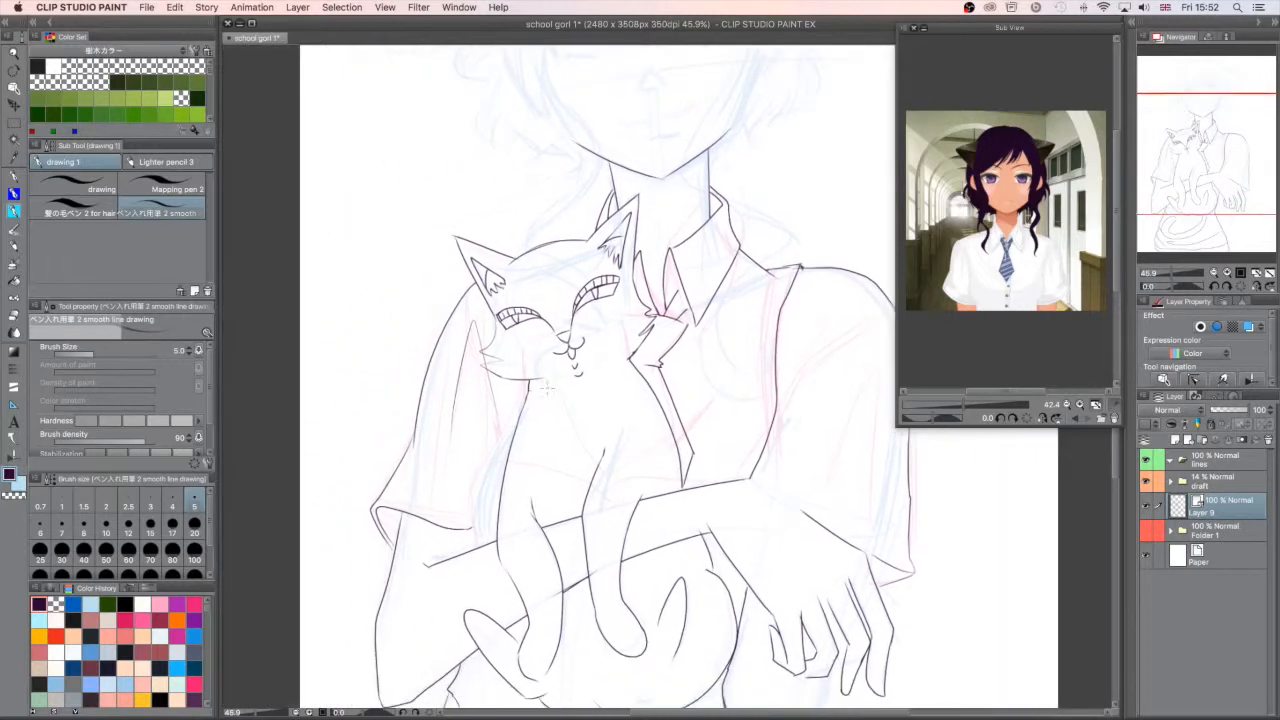
mouse_move(518, 380)
mouse_down()
mouse_move(519, 401)
mouse_move(482, 450)
mouse_move(472, 545)
mouse_move(484, 546)
mouse_up()
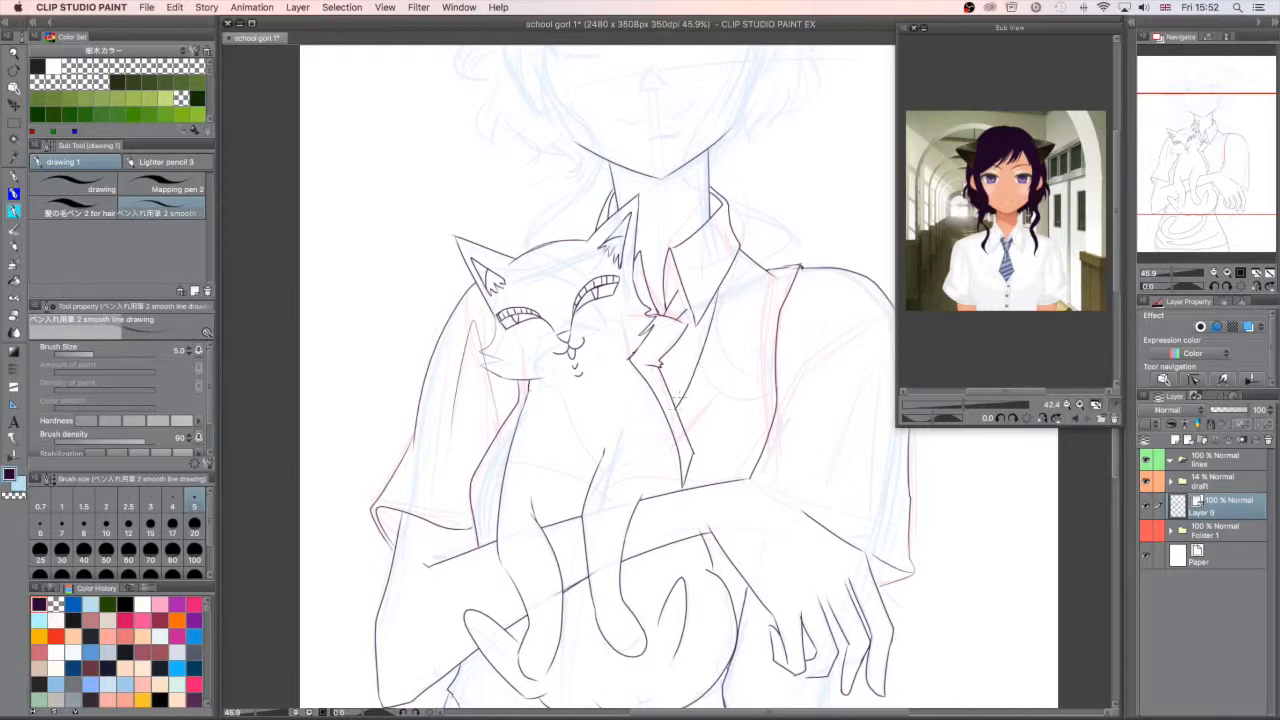
- Redraw the vest's neckline from below the collar point down to the edge of the tie
key(super+z)
drag(677, 409, 729, 281)
key(super+z)
drag(683, 408, 729, 263)
drag(1222, 186, 1219, 176)
mouse_move(627, 346)
mouse_down()
mouse_move(705, 405)
mouse_move(625, 345)
mouse_up()
key(super+z)
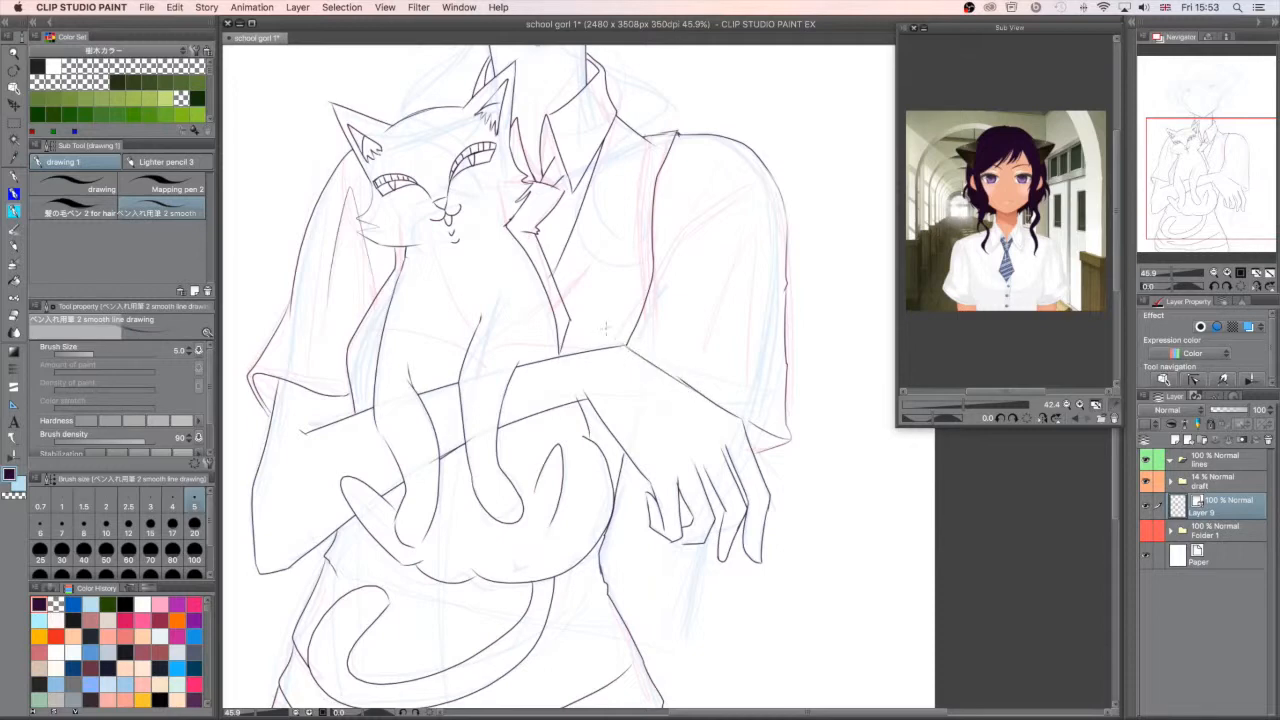
key(super+z)
drag(744, 419, 689, 387)
key(super+z)
drag(743, 418, 677, 377)
key(super+z)
- Ink the extended thumb of the girl's hand beside the sleeve, working on a rotated canvas
click(1162, 288)
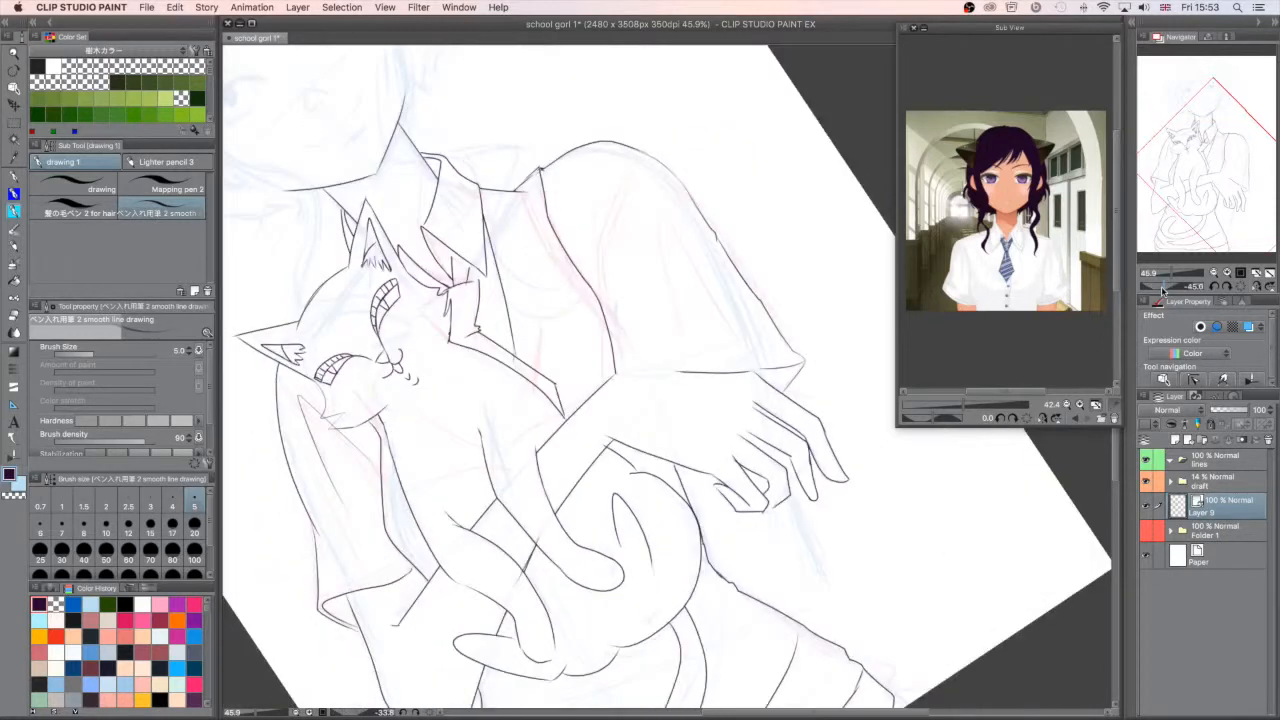
drag(1162, 289, 1159, 289)
mouse_move(631, 407)
mouse_down()
mouse_move(698, 284)
mouse_move(708, 304)
mouse_up()
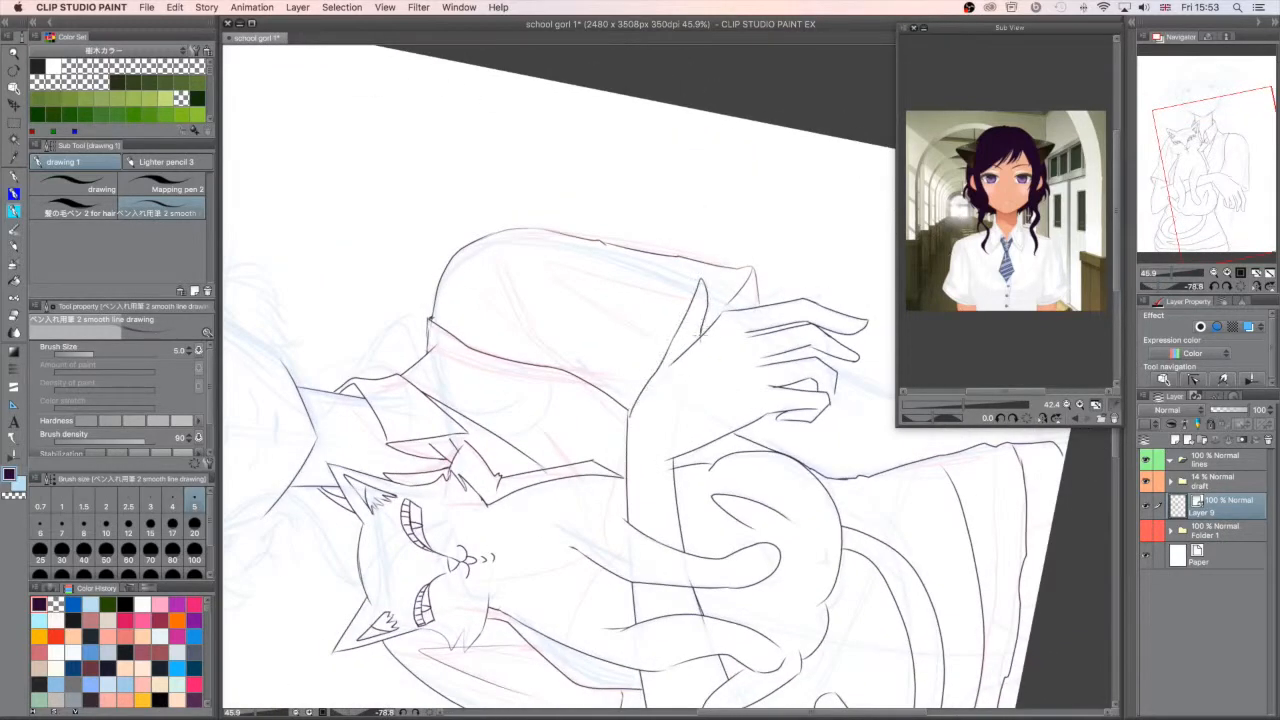
click(1241, 288)
drag(1171, 273, 1173, 273)
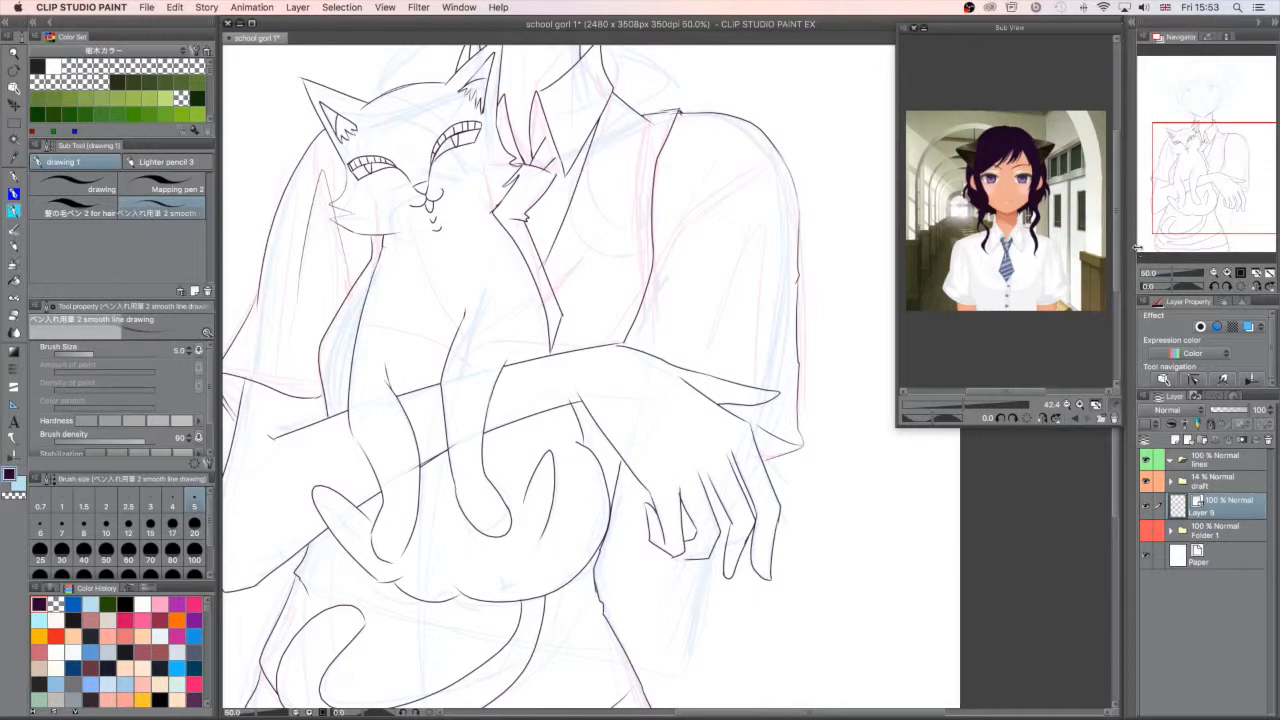
- Widen the dock holding the Navigator and Layer palettes and move the Sub View reference window clear of it
drag(1137, 247, 1088, 247)
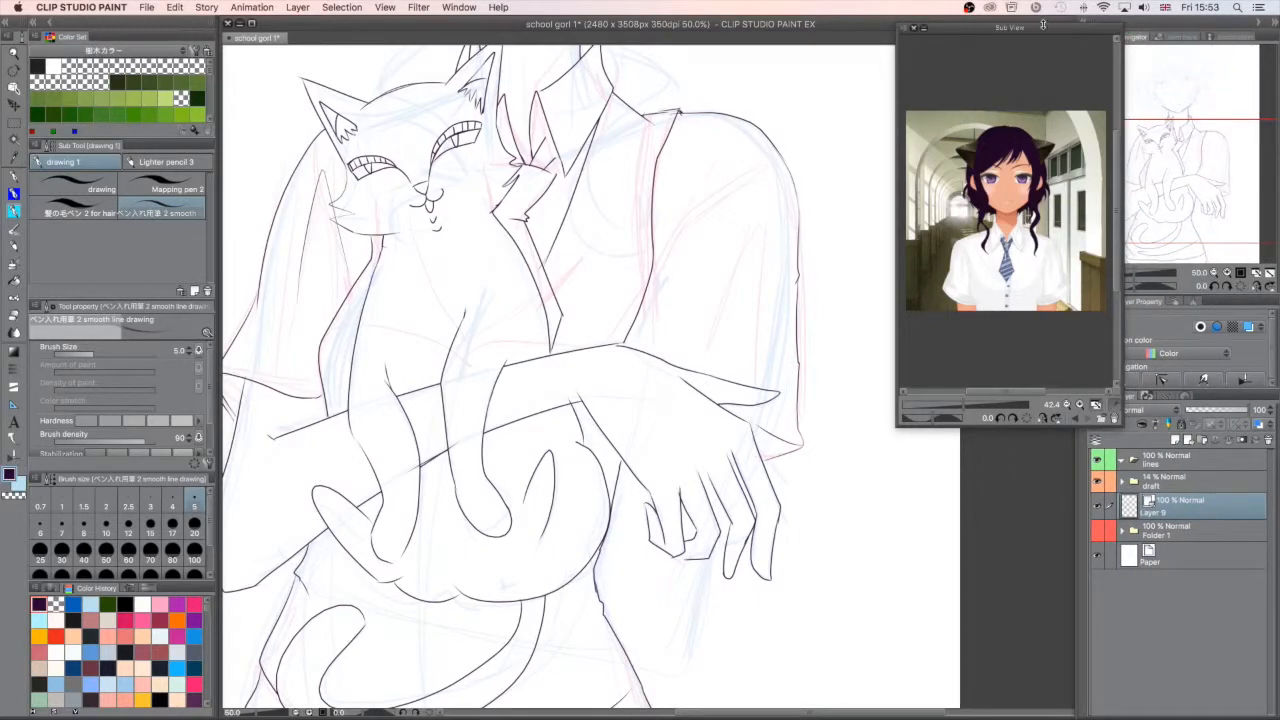
drag(1020, 24, 962, 16)
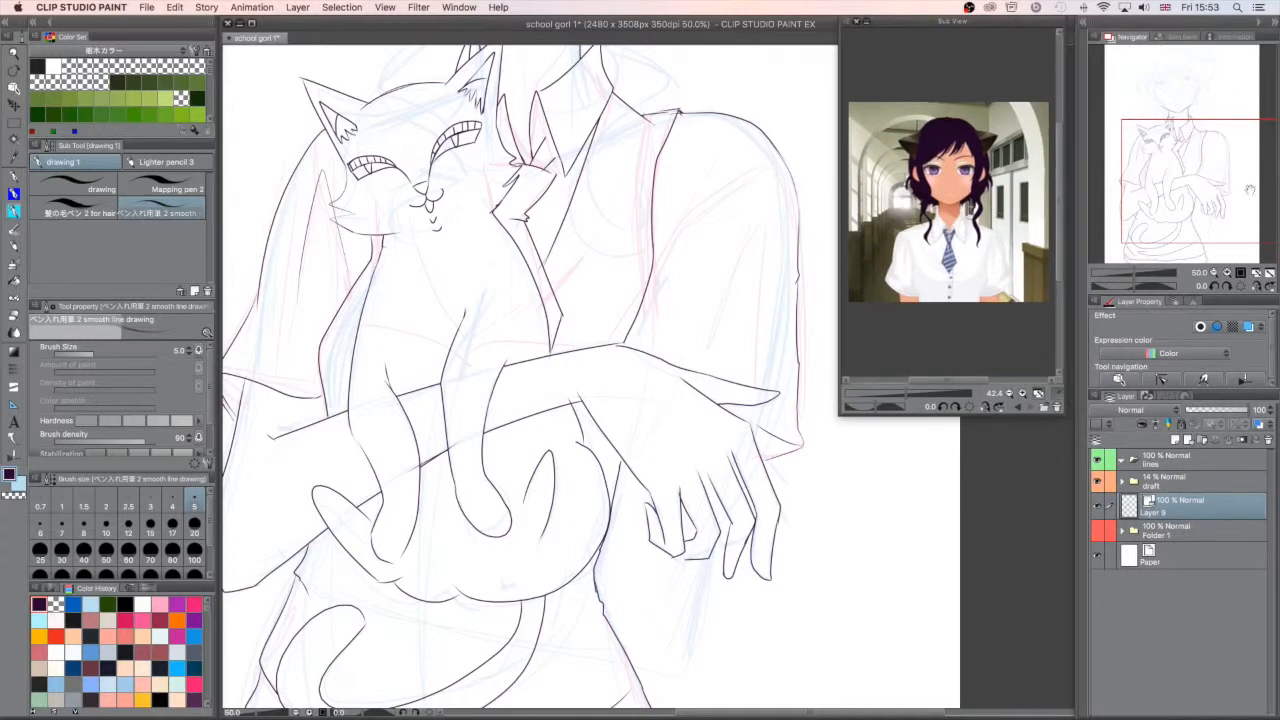
drag(1213, 232, 1218, 177)
click(459, 7)
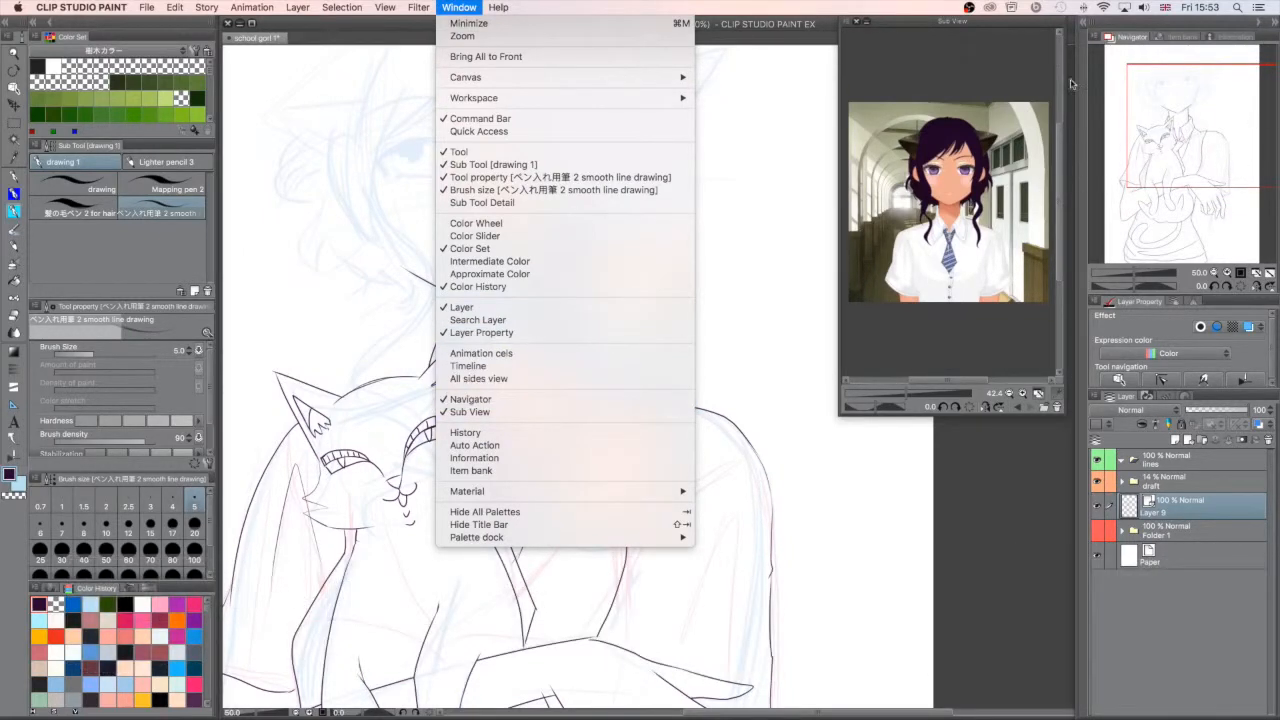
click(760, 298)
- Mirror the canvas view to check the figure's proportions and restore its normal orientation
mouse_move(1184, 148)
mouse_down()
mouse_move(1178, 160)
mouse_move(1194, 164)
mouse_move(1168, 118)
mouse_up()
mouse_move(1194, 178)
mouse_down()
mouse_move(1218, 162)
mouse_move(1203, 137)
mouse_up()
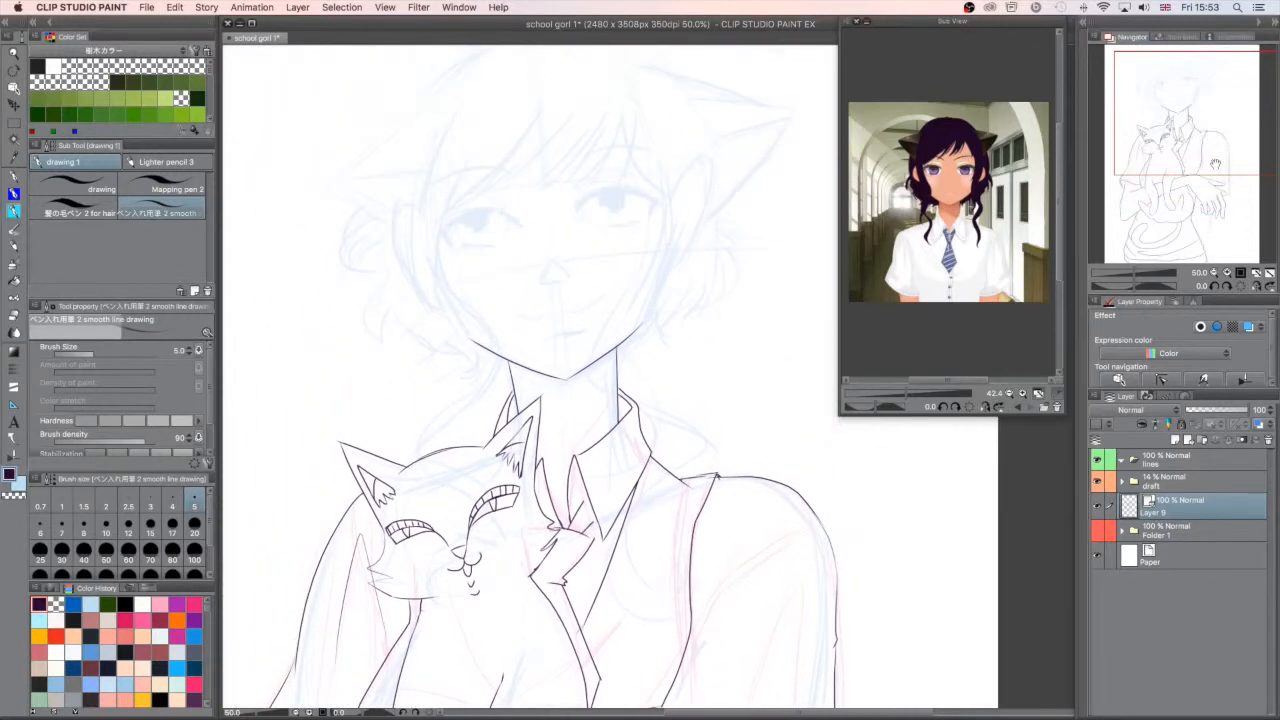
click(1136, 273)
mouse_move(1136, 274)
mouse_down()
mouse_move(1117, 274)
mouse_move(1150, 275)
mouse_move(1110, 285)
mouse_move(1150, 285)
mouse_move(1137, 286)
mouse_up()
click(1257, 287)
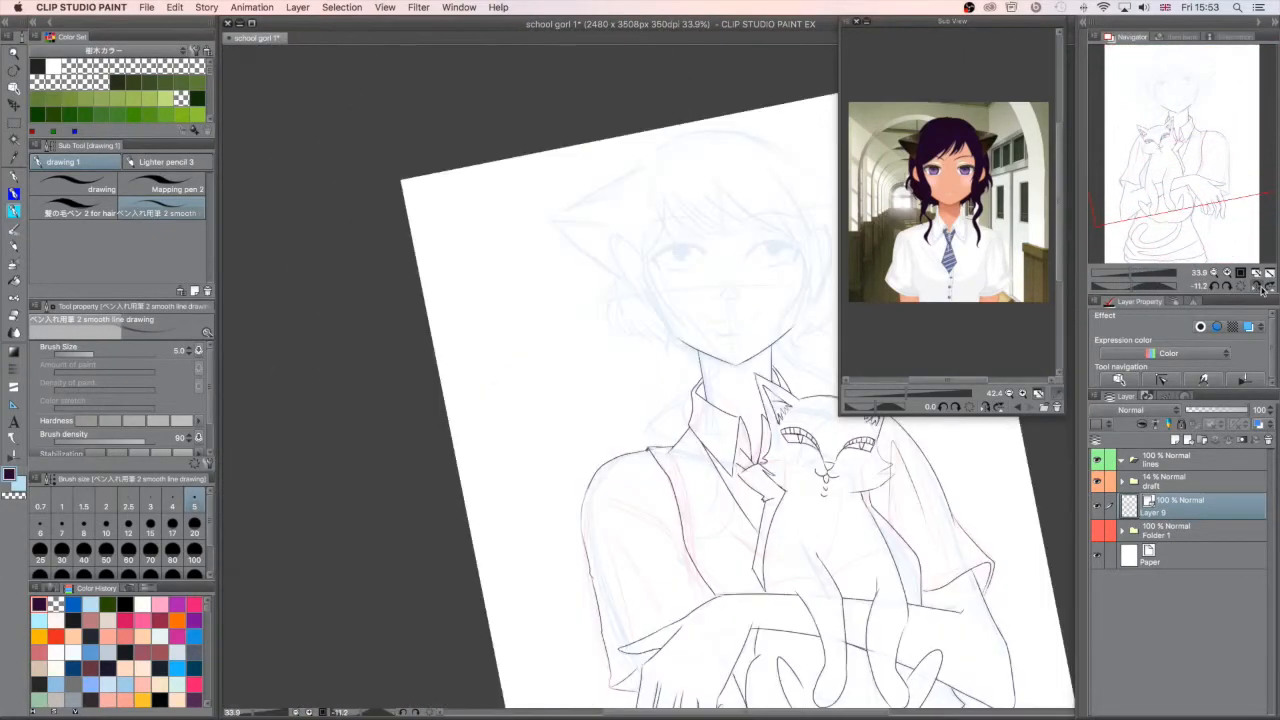
click(1267, 288)
click(1269, 288)
click(1242, 288)
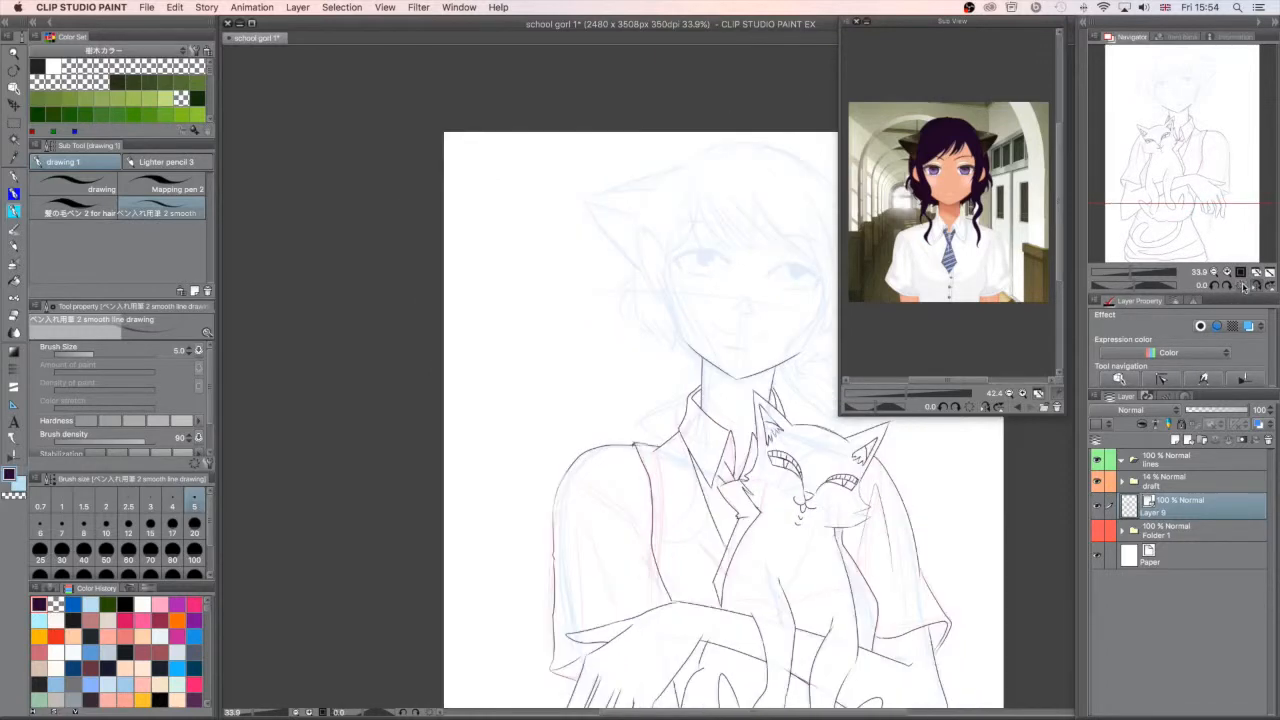
drag(1136, 121, 1198, 161)
click(1257, 287)
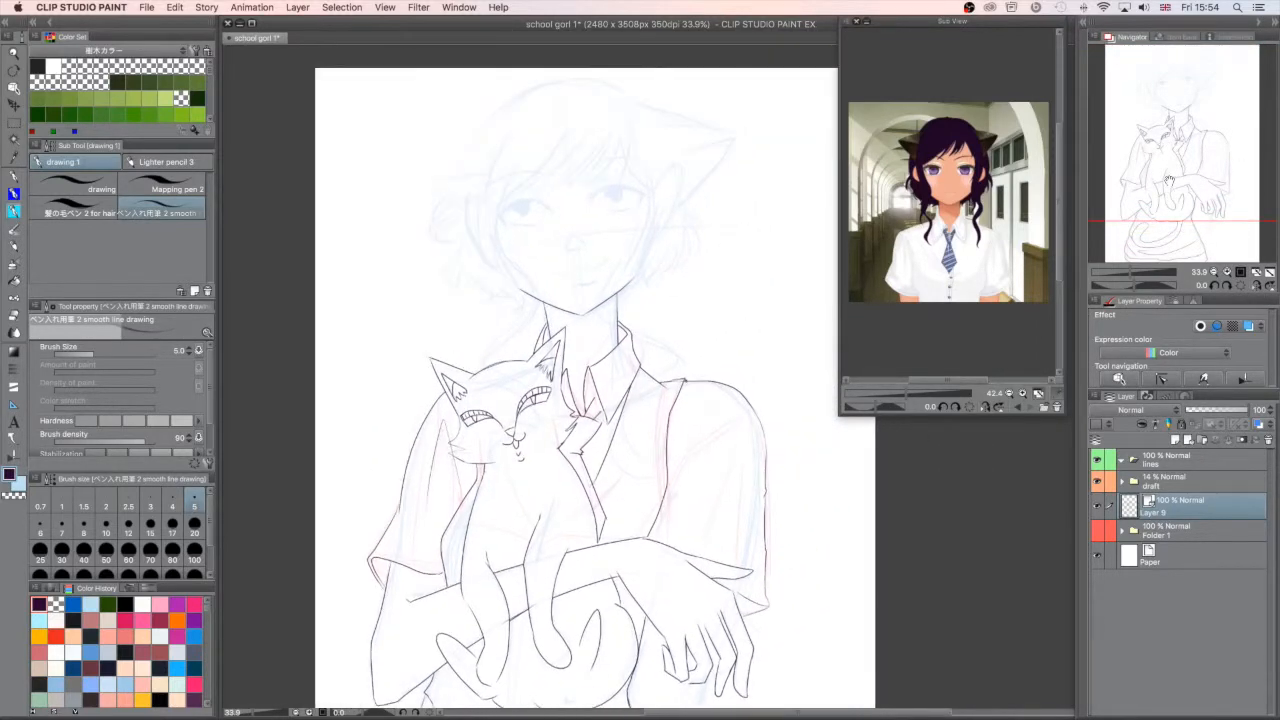
scroll(1170, 228, up, 5)
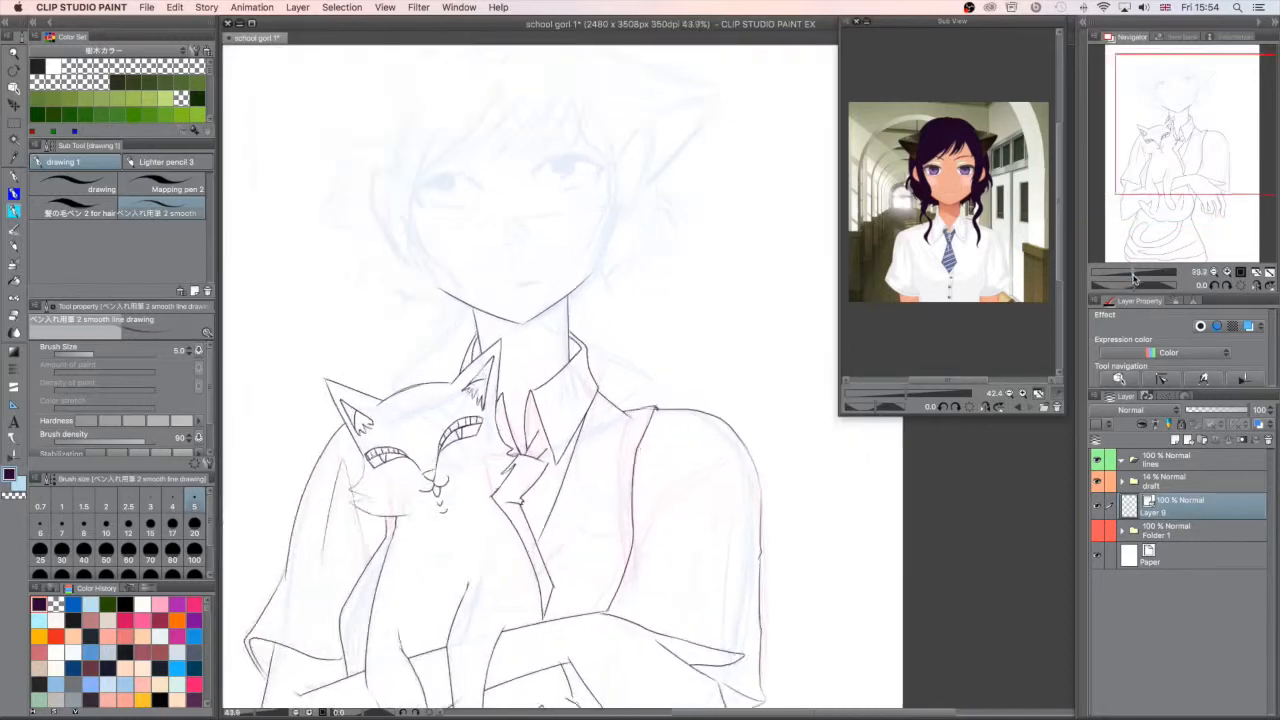
- Erase the stray line bit at the bent finger of the girl's hand using the transparent colour
mouse_move(1168, 228)
mouse_down()
mouse_move(1205, 170)
mouse_move(1190, 160)
mouse_move(1192, 125)
mouse_move(1184, 153)
mouse_move(1175, 115)
mouse_move(1188, 163)
mouse_move(1175, 207)
mouse_up()
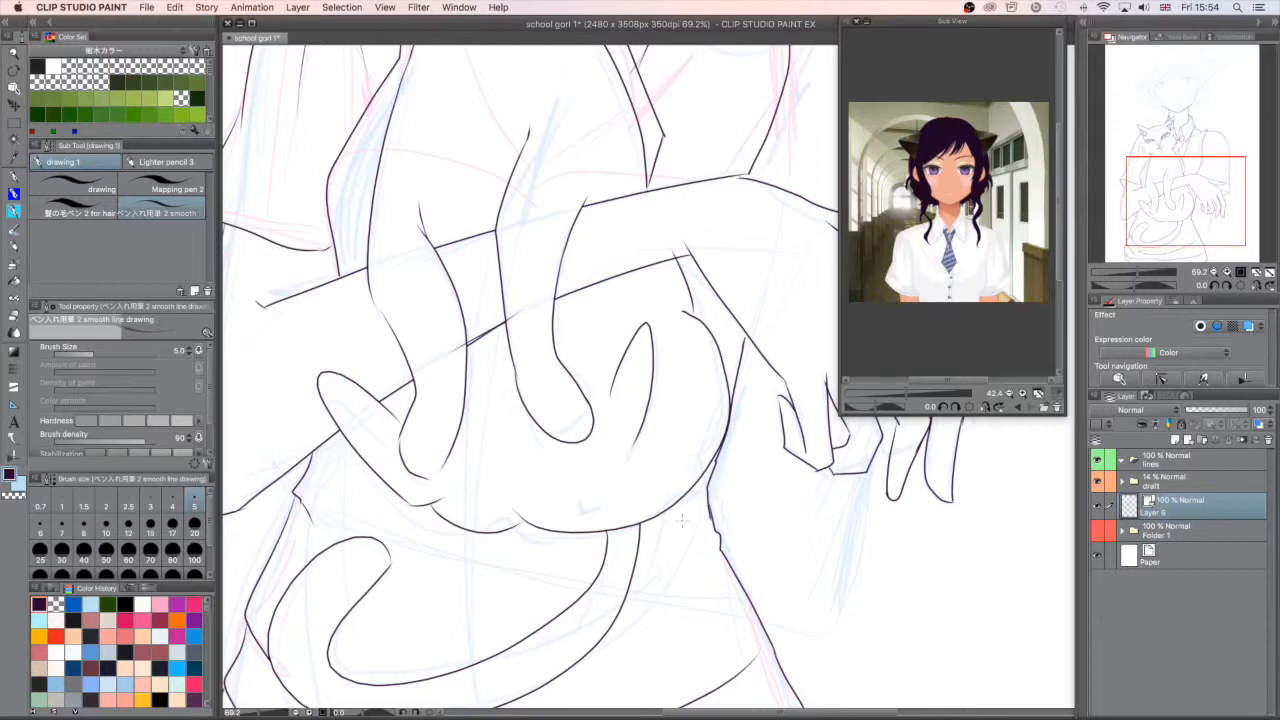
click(17, 499)
drag(781, 397, 786, 407)
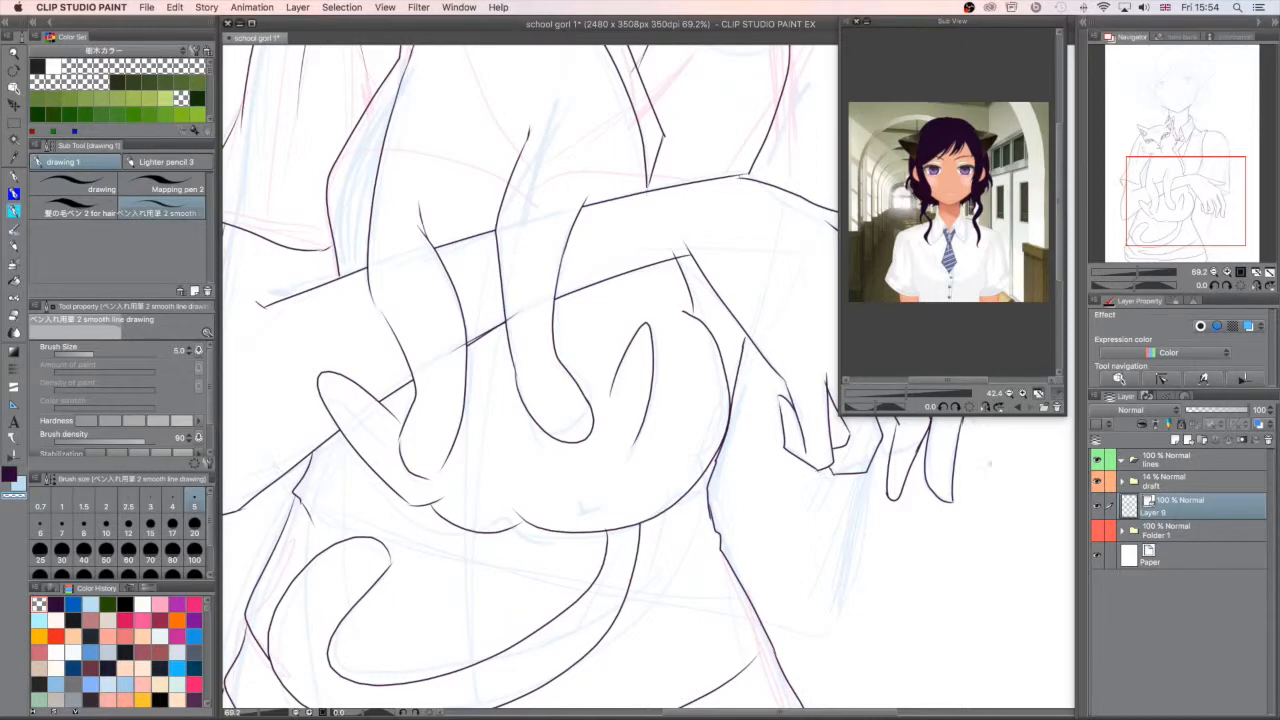
drag(1190, 212, 1206, 194)
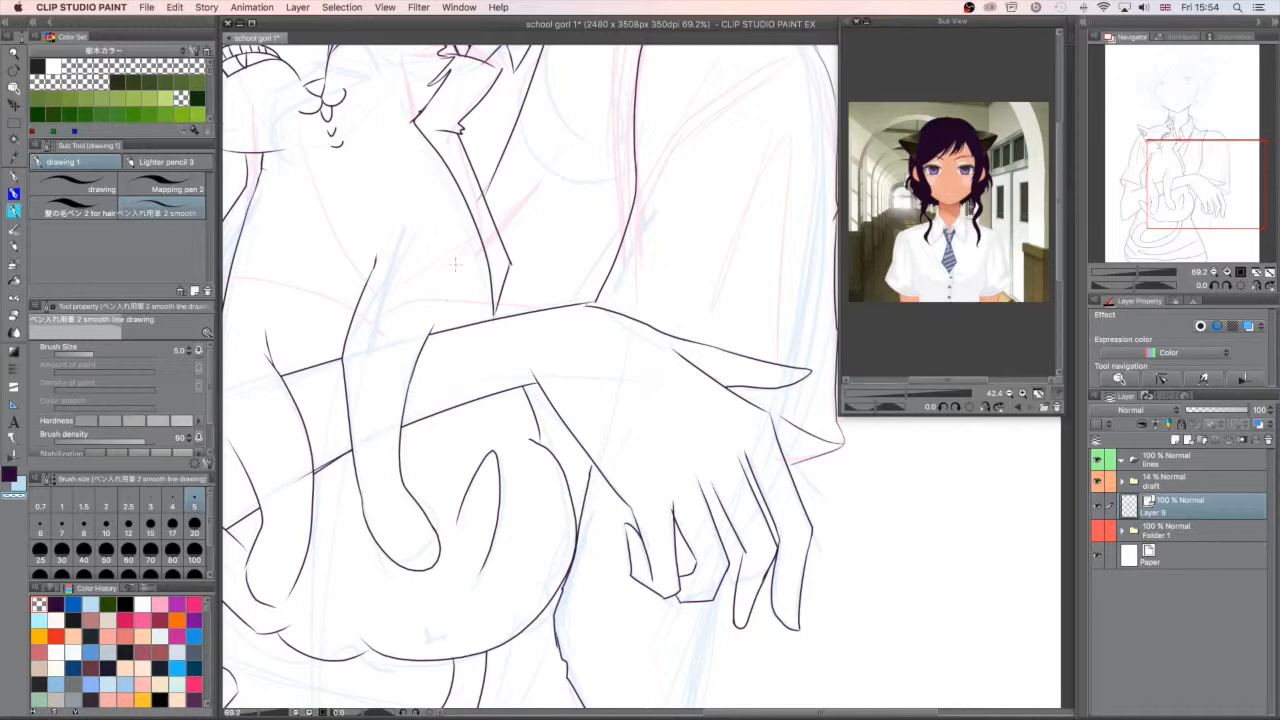
- Ink fabric fold lines on the girl's clothing around the cat's tail and below the cat's body
drag(1202, 202, 1180, 230)
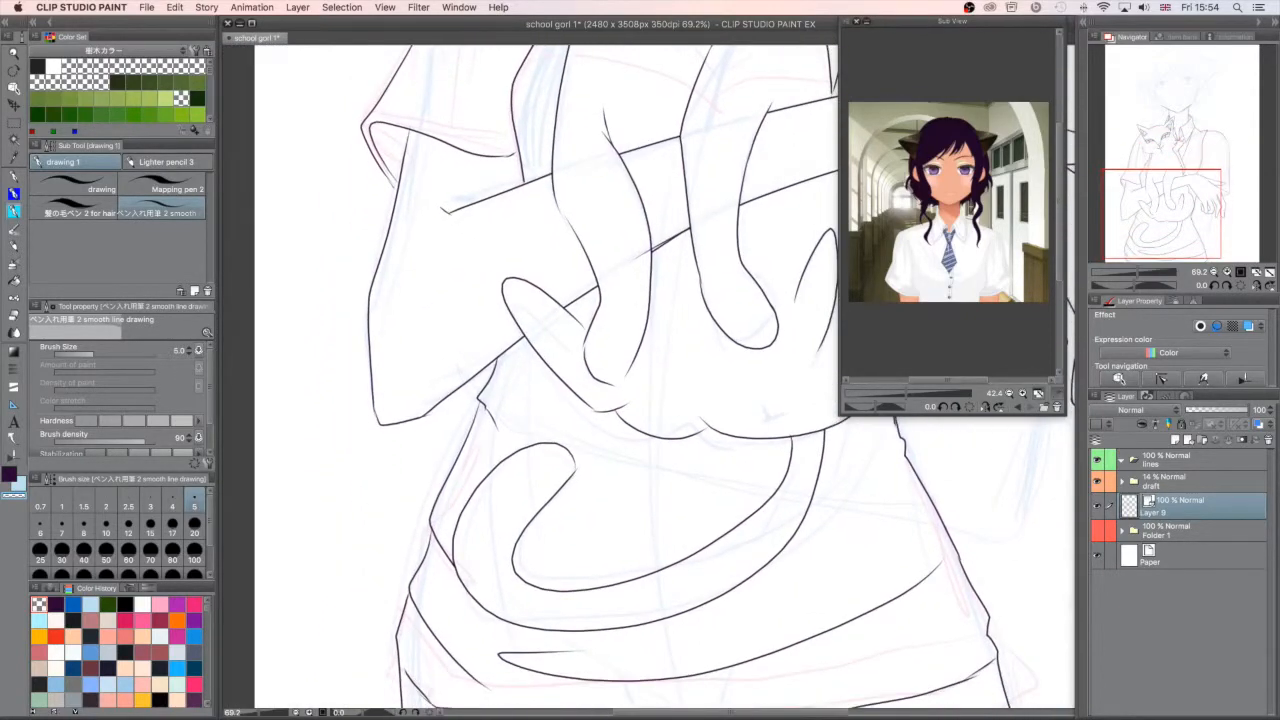
click(14, 495)
drag(558, 539, 720, 500)
drag(736, 622, 883, 507)
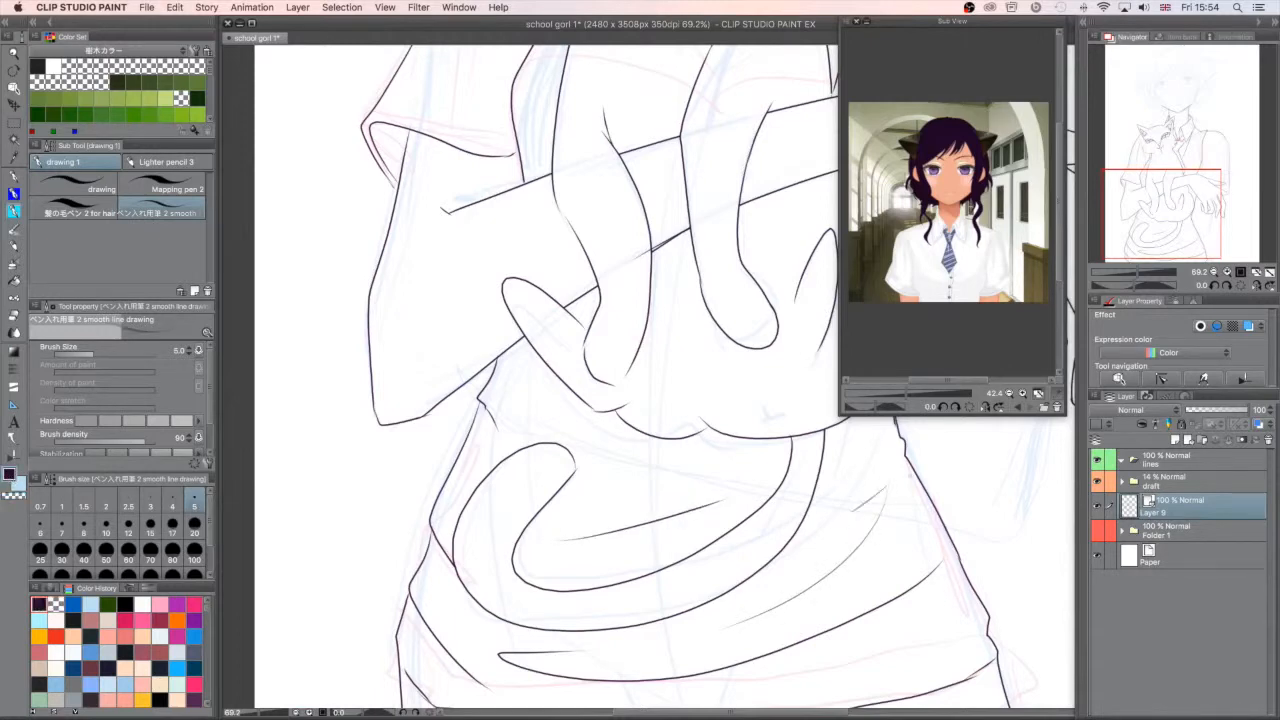
drag(901, 437, 858, 486)
drag(500, 366, 594, 425)
- Ink a short fold line on the vest beside the tie's lower end and save the illustration
drag(1166, 228, 1206, 157)
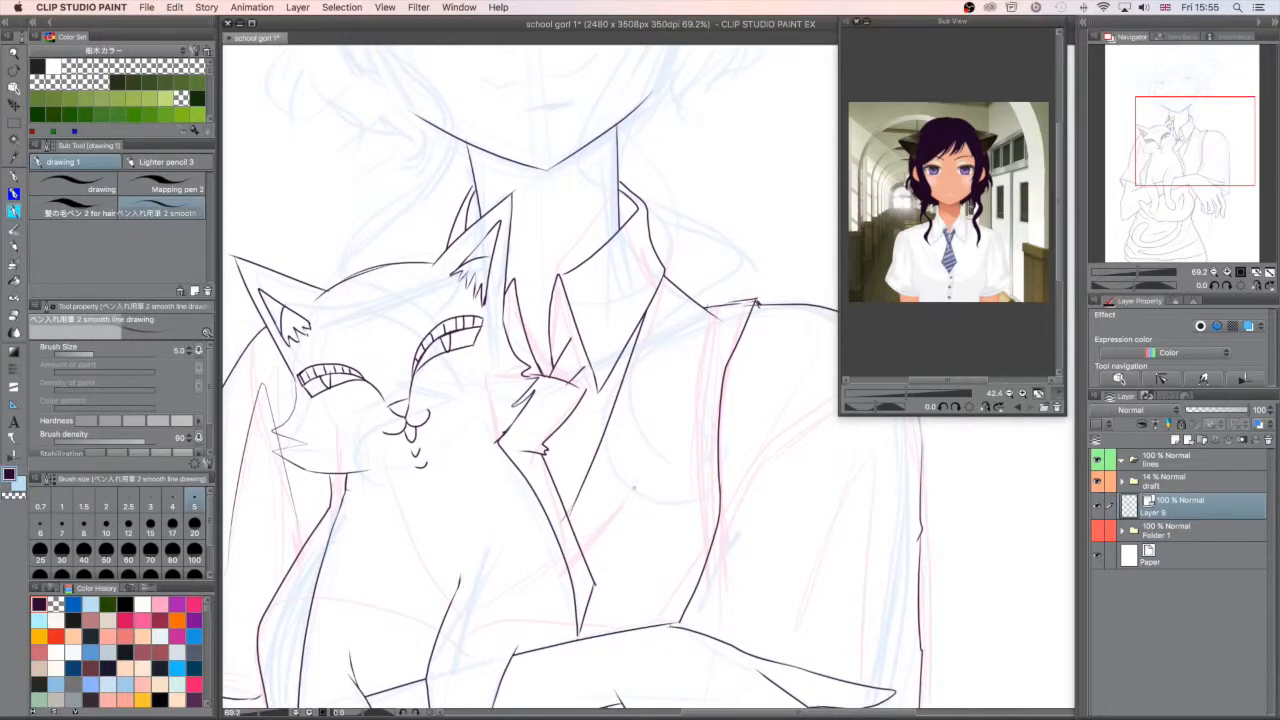
drag(586, 548, 670, 428)
key(super+z)
drag(586, 555, 627, 492)
drag(1191, 207, 1188, 113)
key(super+s)
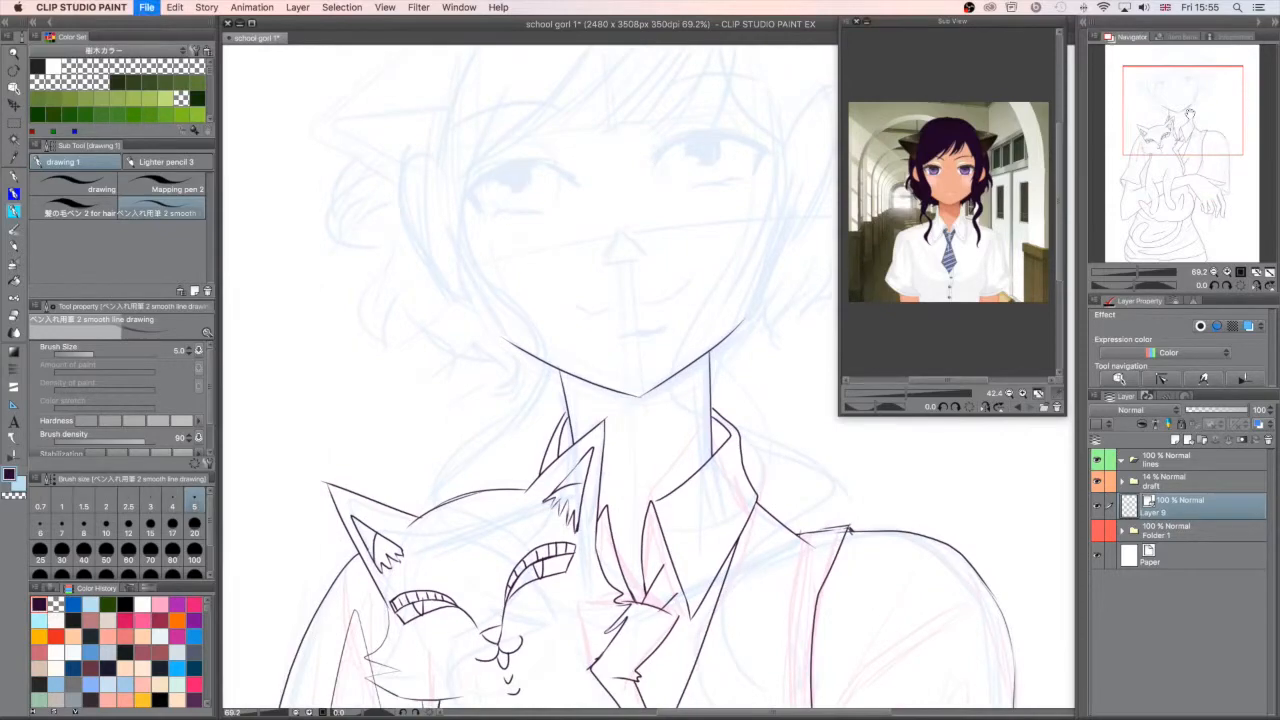
key(super+s)
- Collapse the Sub View reference window and toggle the draft folder's visibility to check the line art
click(867, 21)
click(1133, 272)
click(1097, 482)
click(1097, 482)
- Ink the girl's other arm with its elbow below the hand and its forearm running beneath the cat
click(1137, 272)
click(1181, 207)
drag(904, 432, 664, 553)
drag(624, 540, 482, 500)
key(super+z)
drag(682, 560, 441, 475)
click(645, 549)
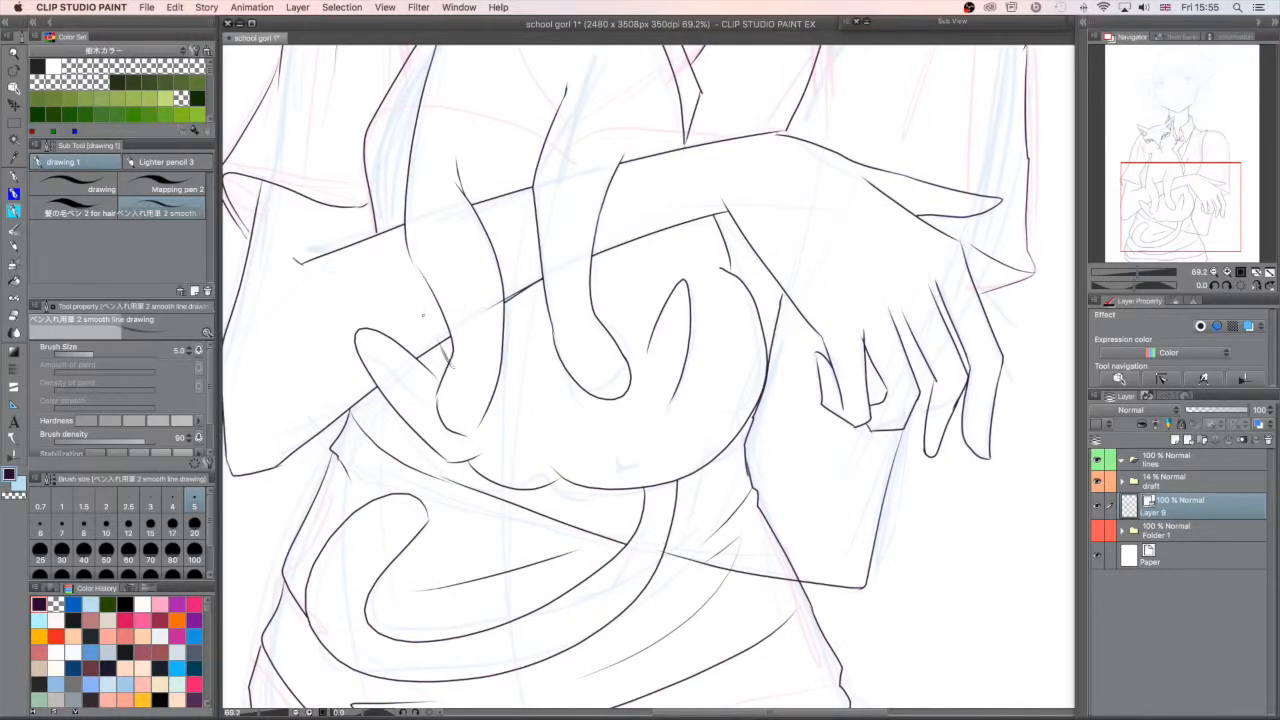
- Erase the waist and fold lines that cross the forearm beneath the cat
drag(758, 404, 731, 453)
drag(766, 500, 732, 550)
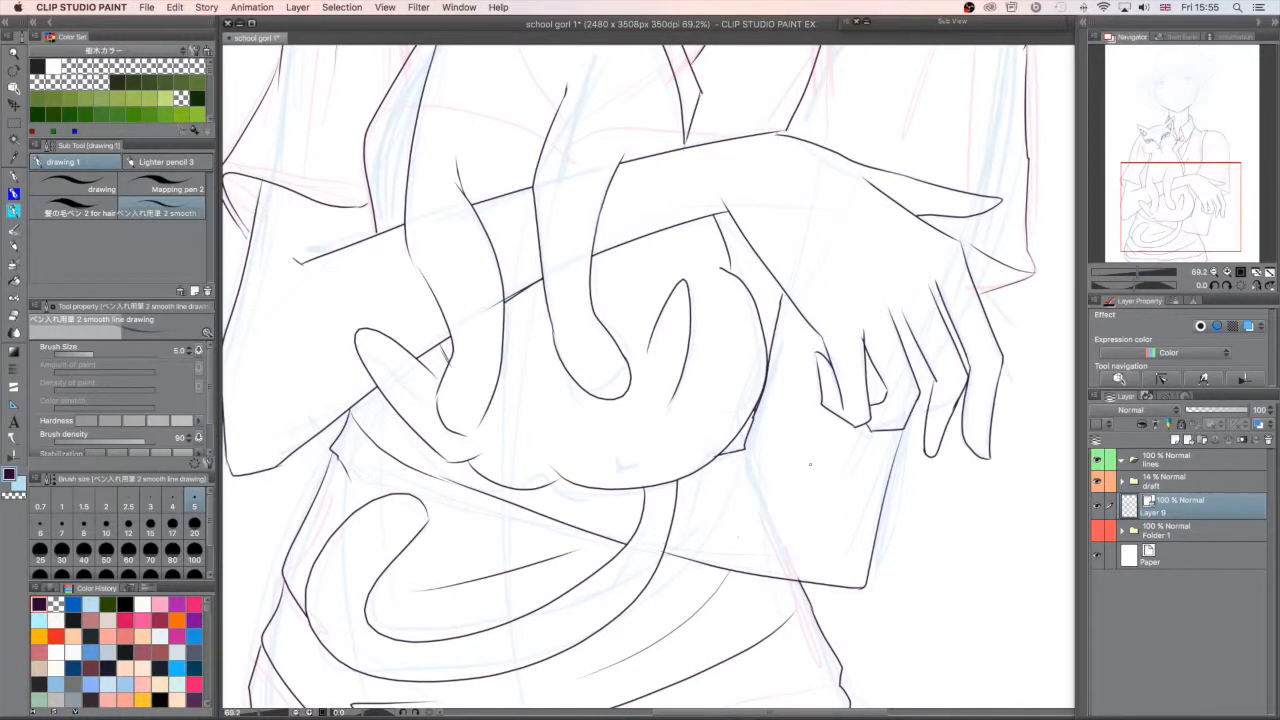
drag(913, 361, 929, 395)
- Ink fabric fold lines on the girl's shirt sleeves
click(1185, 194)
click(1200, 175)
drag(848, 188, 784, 398)
drag(850, 190, 886, 359)
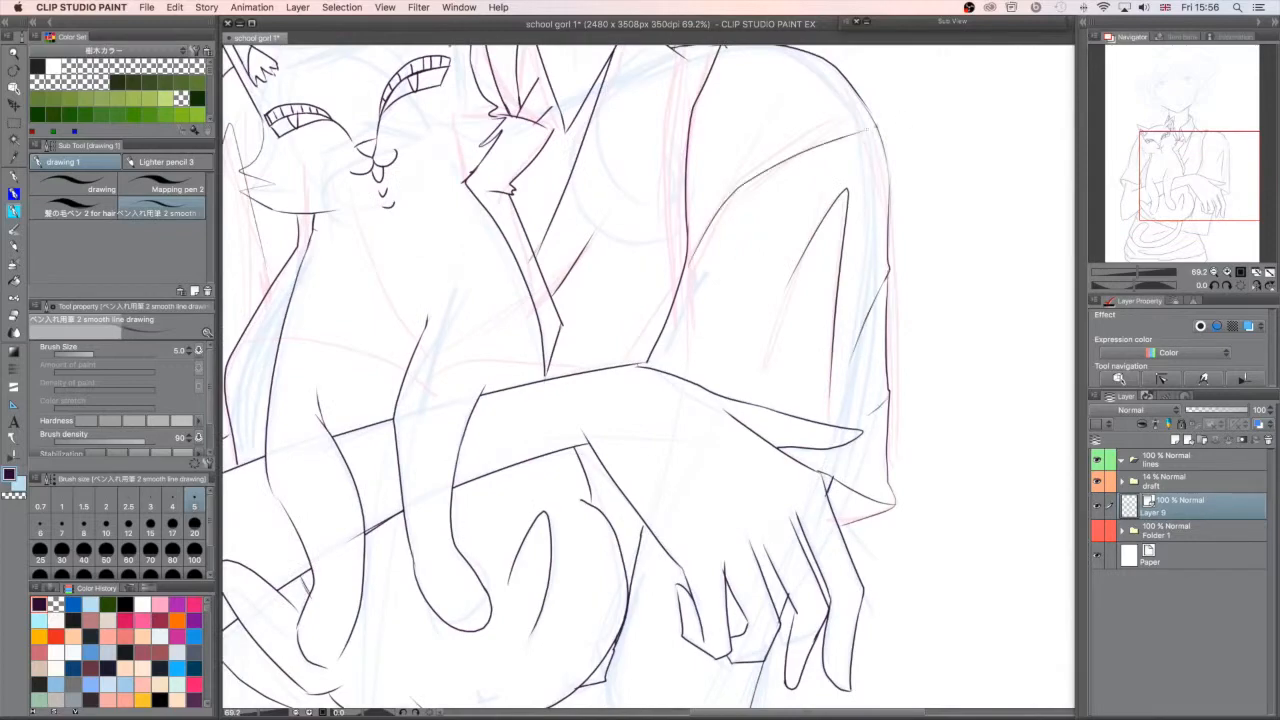
click(1148, 154)
drag(610, 284, 576, 462)
drag(612, 233, 643, 309)
- Ink the girl's smiling mouth and lower lip over the draft face
click(1127, 272)
click(1160, 120)
click(1139, 272)
click(1178, 96)
mouse_move(634, 357)
mouse_down()
mouse_move(674, 355)
mouse_move(641, 360)
mouse_up()
key(super+z)
mouse_move(600, 421)
mouse_down()
mouse_move(643, 422)
mouse_move(729, 392)
mouse_up()
drag(630, 456, 704, 440)
- Ink thick upper lashes with outer corners and lower lash lines on a new layer at brush size 10
click(84, 522)
click(1170, 440)
mouse_move(684, 243)
mouse_down()
mouse_move(778, 208)
mouse_move(831, 222)
mouse_up()
key(super+z)
click(106, 523)
drag(831, 221, 812, 250)
drag(686, 240, 770, 206)
mouse_move(451, 282)
mouse_down()
mouse_move(586, 252)
mouse_move(454, 272)
mouse_move(475, 293)
mouse_move(553, 298)
mouse_up()
drag(740, 270, 798, 261)
drag(831, 221, 812, 250)
drag(732, 210, 792, 204)
- Ink the round irises of both eyes at brush size 4
click(172, 497)
drag(742, 248, 758, 218)
drag(498, 272, 530, 246)
key(super+z)
key(super+z)
drag(726, 218, 768, 216)
drag(499, 258, 539, 247)
- Ink the swept bangs across the girl's forehead on a new layer
mouse_move(650, 350)
mouse_down()
mouse_move(639, 341)
mouse_move(668, 450)
mouse_up()
click(1188, 440)
drag(777, 222, 638, 362)
drag(738, 238, 638, 350)
drag(718, 164, 620, 318)
drag(702, 143, 536, 320)
drag(592, 240, 460, 360)
drag(766, 178, 819, 315)
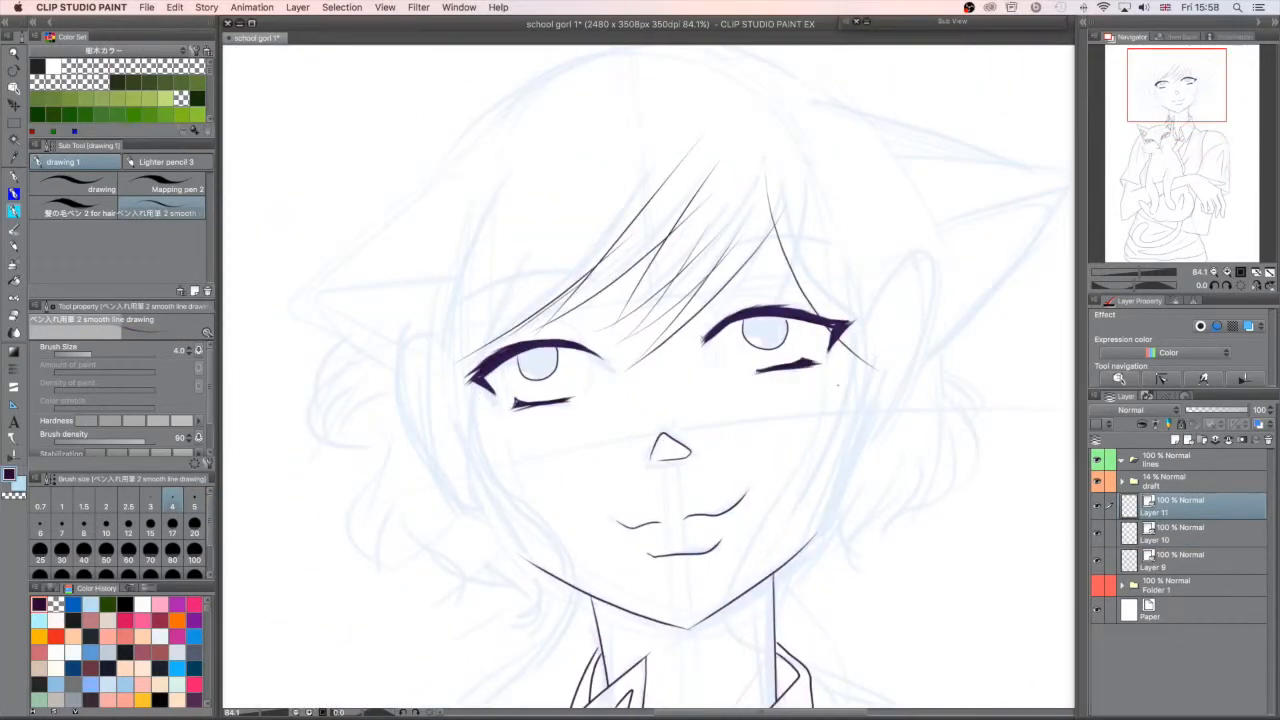
- Ink hair strands framing the sides of the girl's face
drag(640, 420, 693, 359)
drag(530, 322, 497, 660)
drag(640, 520, 697, 237)
mouse_move(600, 162)
mouse_down()
mouse_move(693, 295)
mouse_move(607, 409)
mouse_up()
- Ink the long wavy lock of hair falling past the jaw towards the collar
drag(760, 400, 520, 375)
key(super+minus)
key(super+minus)
drag(672, 250, 598, 367)
key(super+z)
mouse_move(669, 254)
mouse_down()
mouse_move(598, 384)
mouse_move(618, 566)
mouse_up()
key(super+z)
- Ink the curled hair ends on both sides of the girl's face and neck
key(super+z)
mouse_move(638, 420)
mouse_down()
mouse_move(706, 475)
mouse_move(642, 615)
mouse_up()
mouse_move(626, 578)
mouse_down()
mouse_move(659, 560)
mouse_move(649, 614)
mouse_up()
drag(648, 321, 644, 350)
drag(660, 316, 671, 357)
drag(692, 296, 668, 338)
drag(736, 280, 697, 348)
drag(726, 237, 734, 303)
mouse_move(366, 249)
mouse_down()
mouse_move(362, 288)
mouse_move(413, 386)
mouse_up()
- Ink the girl's two human ears at brush size 5
key(super+z)
drag(447, 357, 455, 392)
drag(520, 330, 547, 440)
drag(470, 278, 451, 408)
drag(678, 227, 722, 338)
key(])
key(super+z)
mouse_move(446, 334)
mouse_down()
mouse_move(428, 396)
mouse_move(472, 422)
mouse_up()
drag(717, 304, 690, 410)
- Ink the outer hair contour and strands from the crown down behind the ear
drag(692, 232, 729, 287)
drag(692, 248, 719, 295)
drag(690, 189, 753, 322)
drag(753, 318, 766, 364)
drag(754, 338, 769, 361)
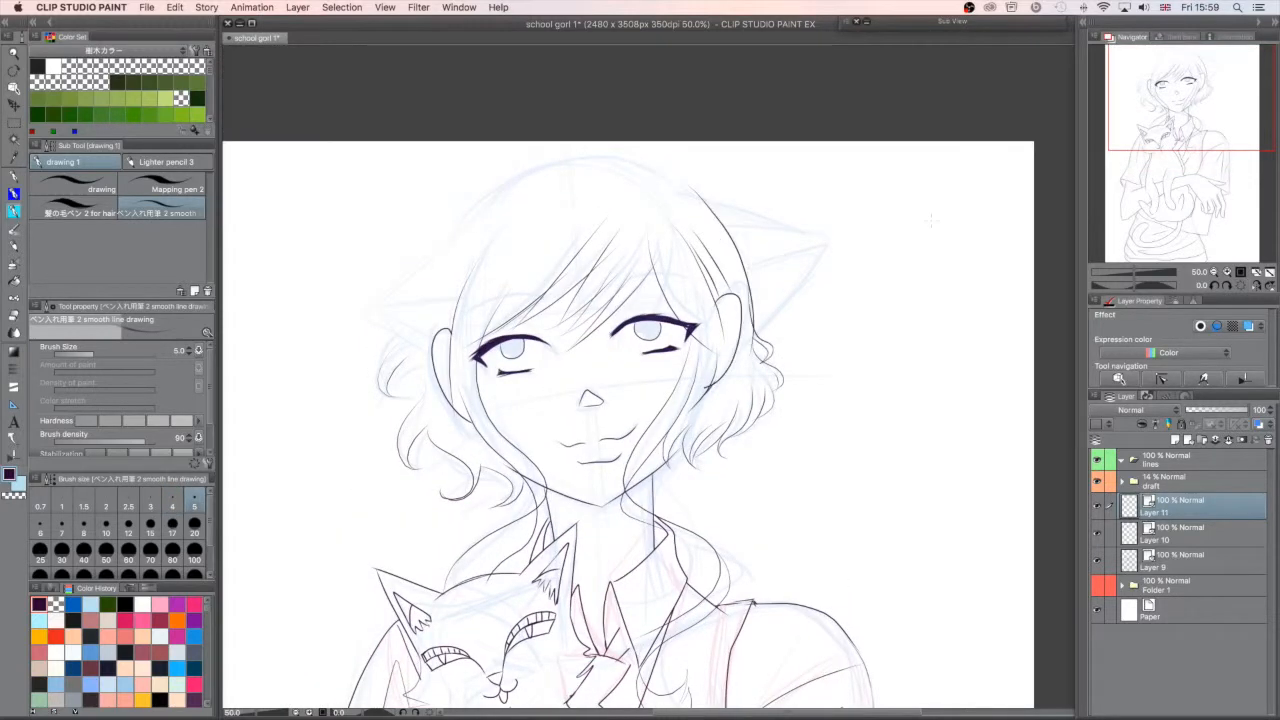
drag(452, 340, 472, 431)
key(super+z)
- Ink the pair of pointed cat ears with inner-ear lines on the girl's head, adding a new layer
drag(480, 214, 362, 311)
click(1188, 440)
drag(458, 292, 380, 319)
drag(362, 311, 431, 354)
drag(751, 261, 825, 248)
drag(709, 202, 839, 235)
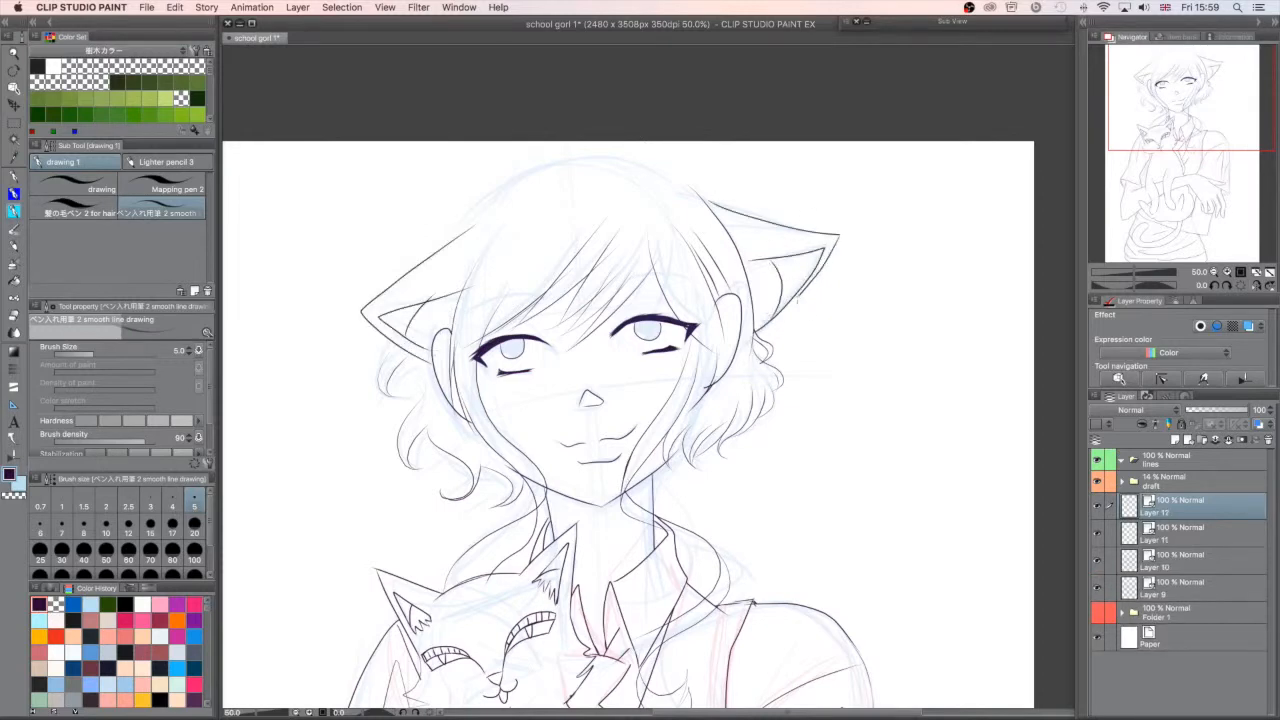
- Finish the outer edge of the cat ear and ink the top of the hair between the ears on Layer 11
drag(798, 301, 757, 332)
click(1188, 533)
drag(604, 167, 458, 220)
drag(596, 157, 704, 200)
click(1097, 481)
click(1097, 481)
- Ink both of the girl's eyebrows on Layer 10 at brush size 8, and hide the draft folder
click(1188, 560)
click(84, 525)
drag(598, 307, 701, 285)
drag(458, 332, 551, 304)
key(super+z)
drag(460, 328, 549, 304)
click(1097, 481)
- Ink dark accents at the inner corners of the cat ears on Layer 12 and the pupils of both eyes on Layer 10
drag(1201, 141, 1204, 160)
drag(1134, 272, 1137, 272)
drag(1191, 108, 1170, 75)
click(1174, 505)
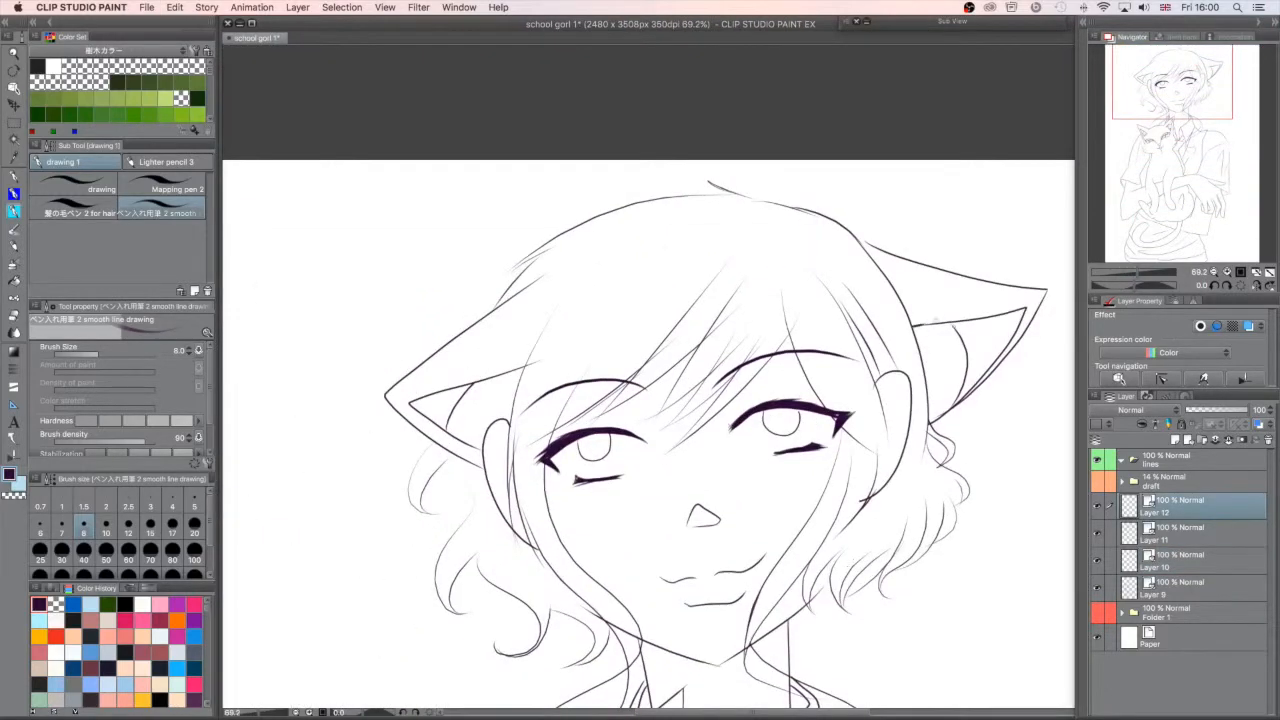
click(1188, 533)
click(1188, 560)
click(1097, 560)
click(1097, 560)
drag(775, 408, 783, 419)
drag(589, 435, 594, 446)
key(c)
drag(776, 409, 782, 418)
key(c)
- Clean up the collar and shoulder lines that cross the long hair strand on Layer 9, using brush size 4
click(1188, 533)
mouse_move(1214, 160)
mouse_down()
mouse_move(1178, 145)
mouse_move(1153, 79)
mouse_up()
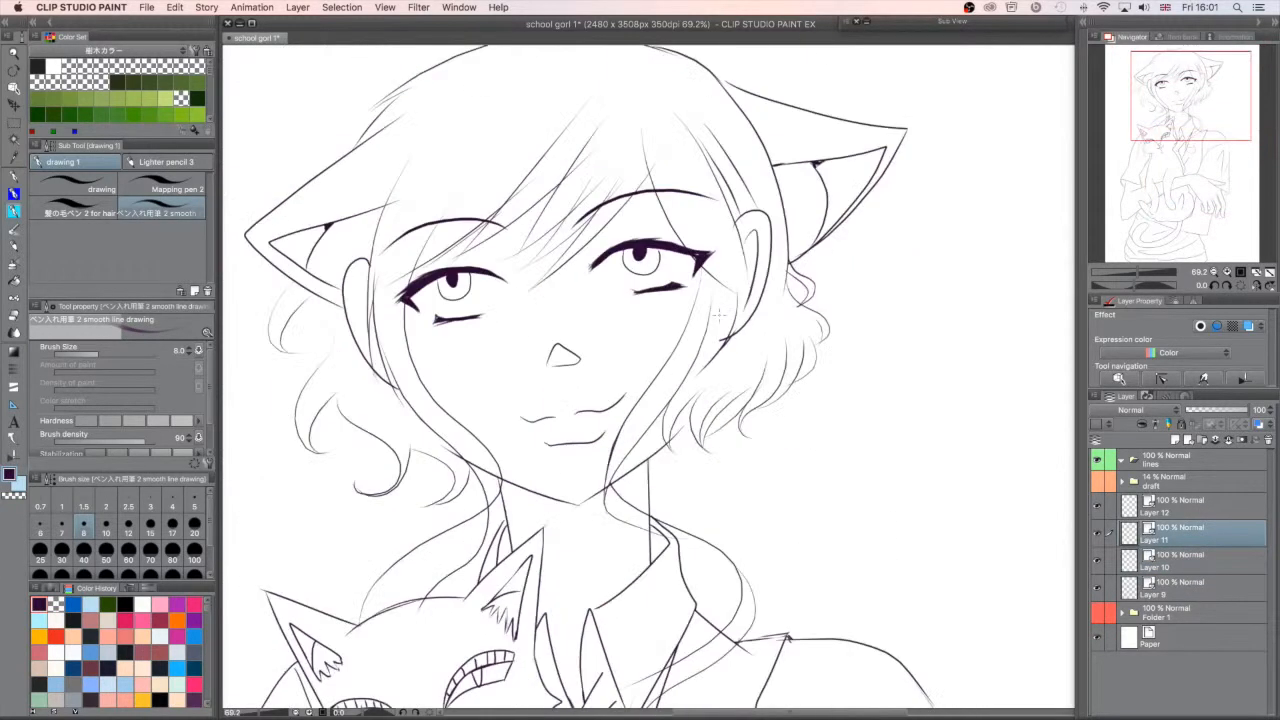
click(172, 507)
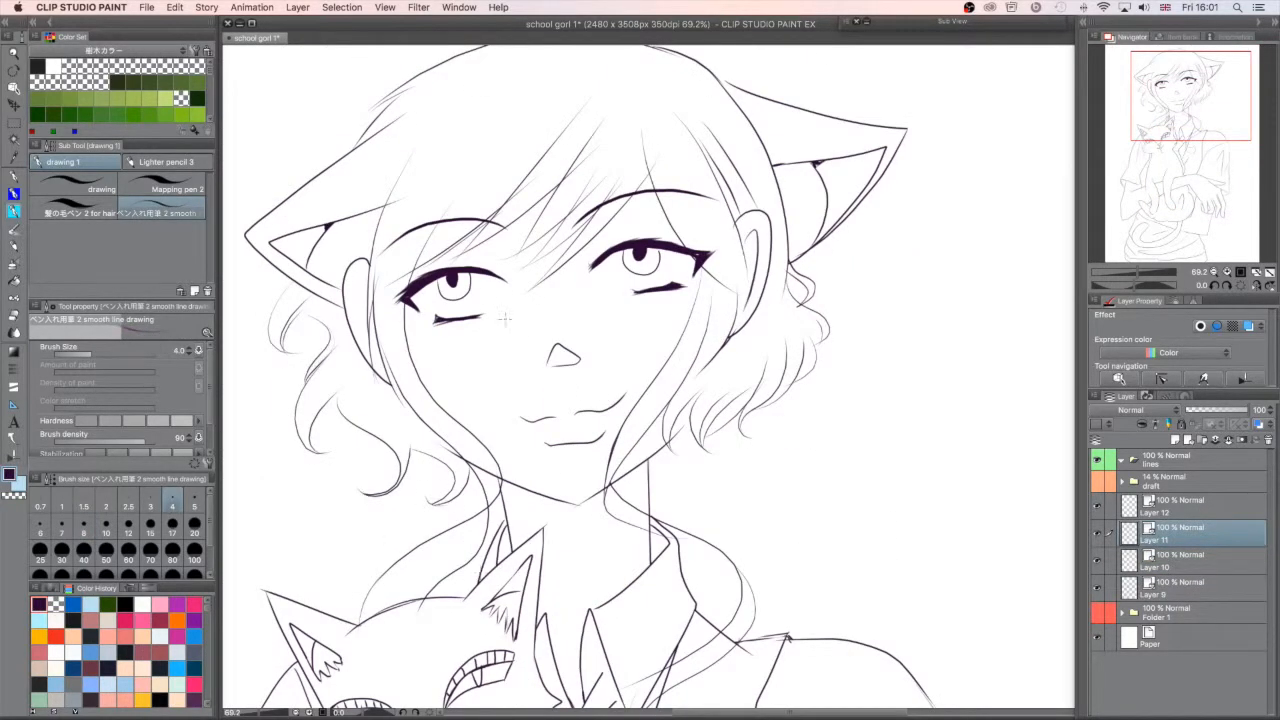
drag(1184, 126, 1180, 113)
click(1186, 560)
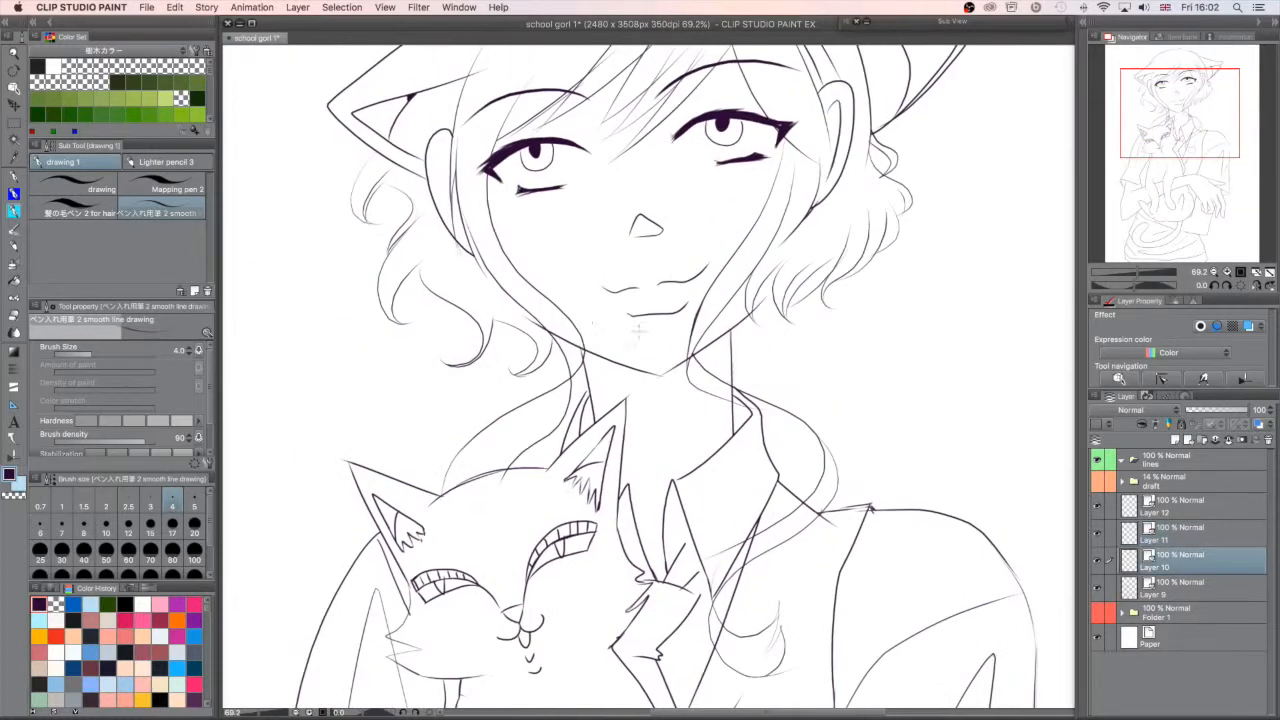
click(1186, 587)
drag(757, 407, 731, 390)
mouse_move(813, 507)
mouse_down()
mouse_move(730, 585)
mouse_move(718, 636)
mouse_move(718, 566)
mouse_move(733, 546)
mouse_up()
click(1186, 560)
click(1186, 533)
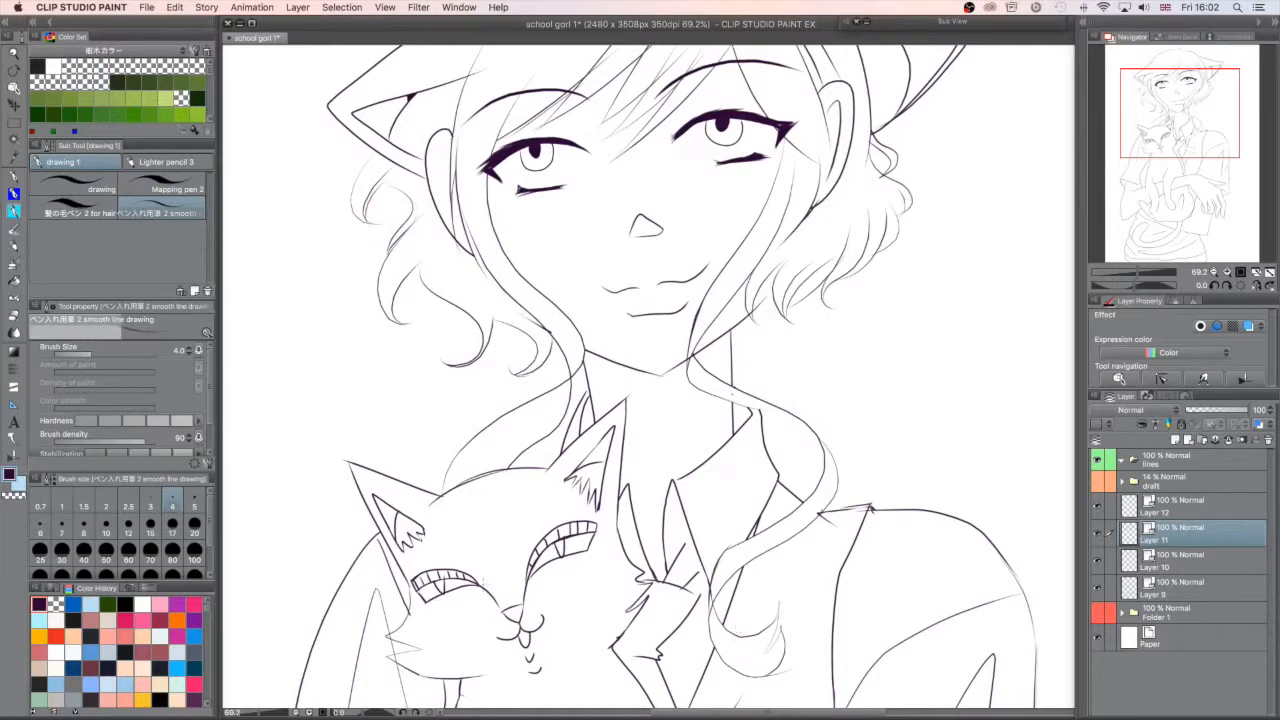
- Save the drawing with the whole figure in view
click(1188, 87)
drag(1137, 272, 1130, 272)
click(1190, 187)
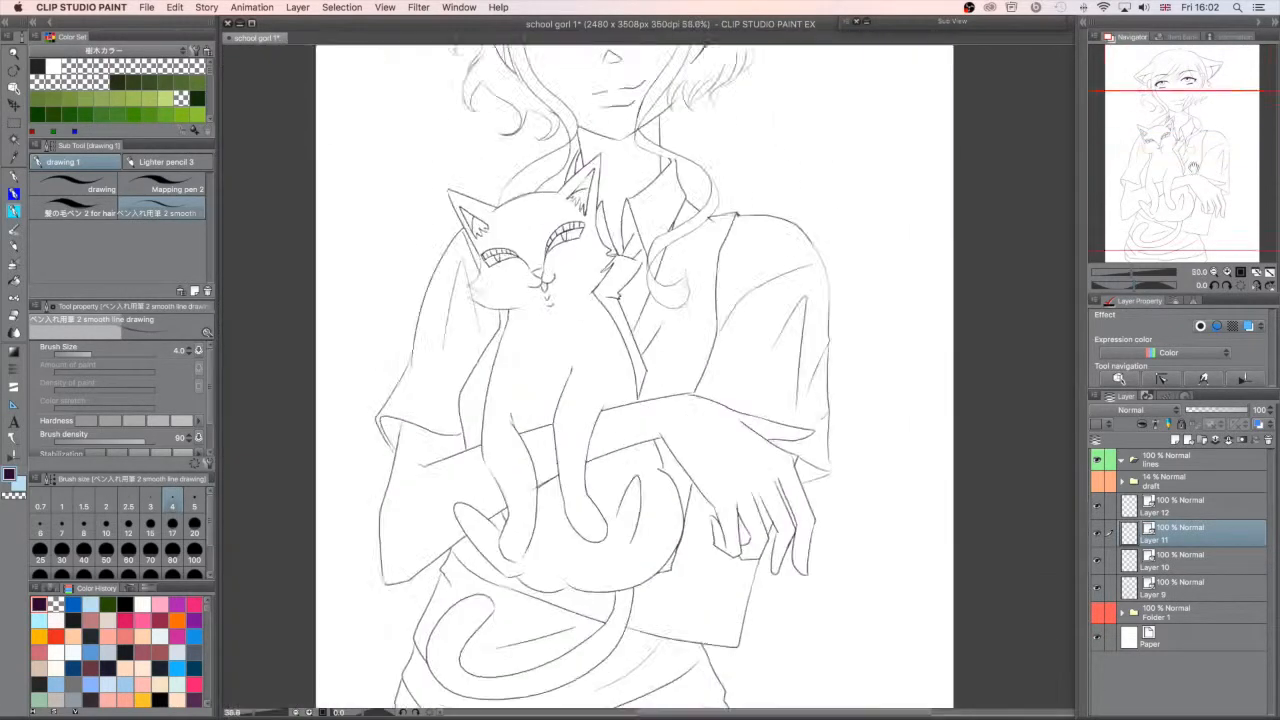
click(1127, 273)
key(super+s)
click(1130, 274)
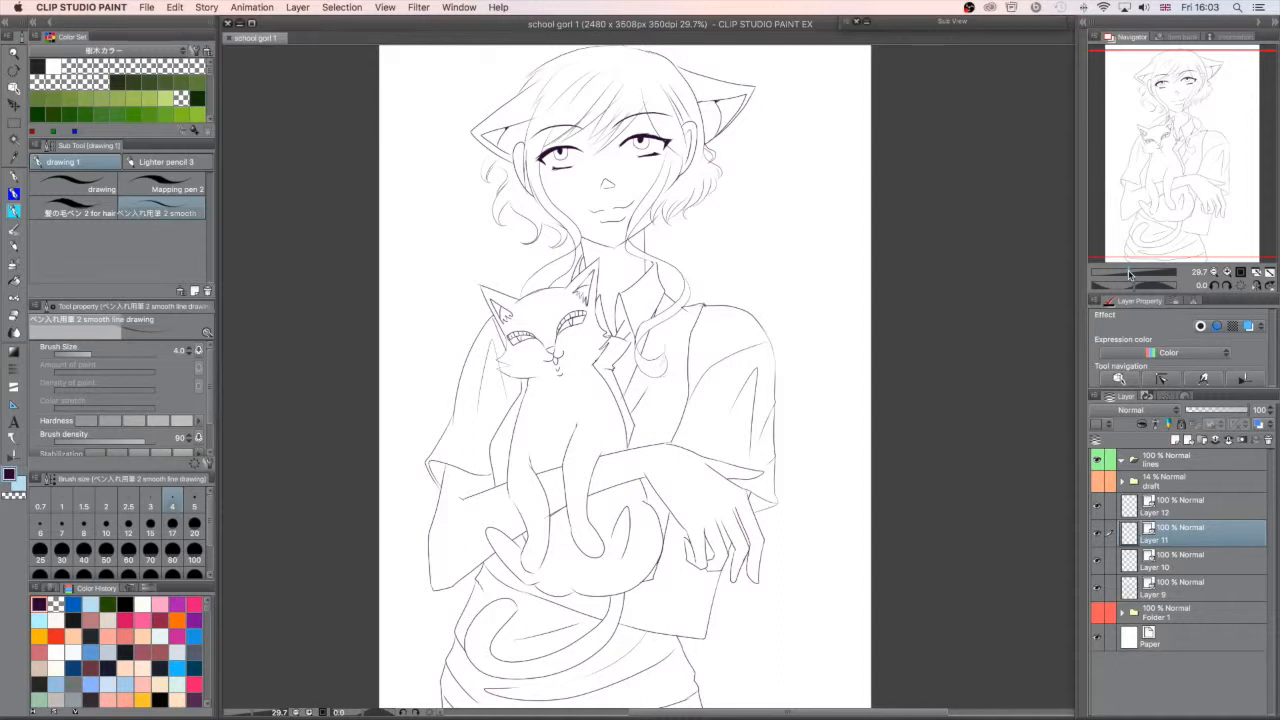
- Set the Correct line width tool to Thicken width
click(15, 456)
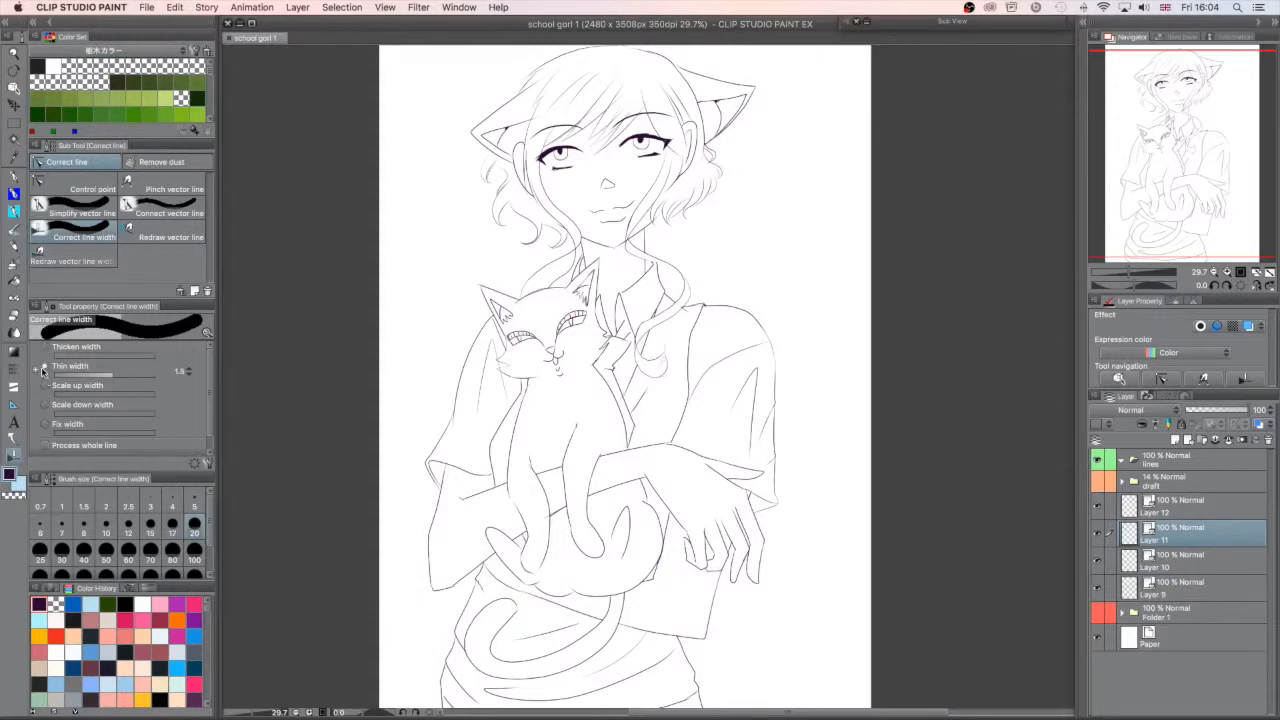
click(45, 346)
click(36, 368)
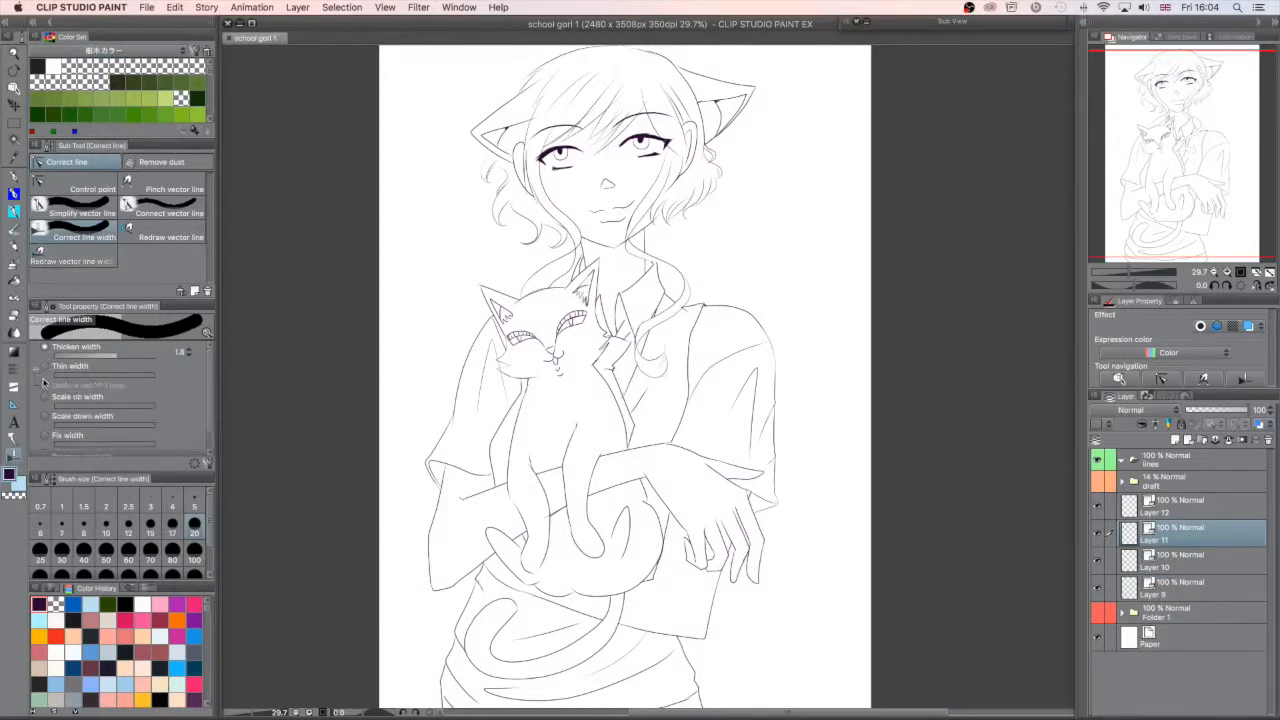
click(36, 368)
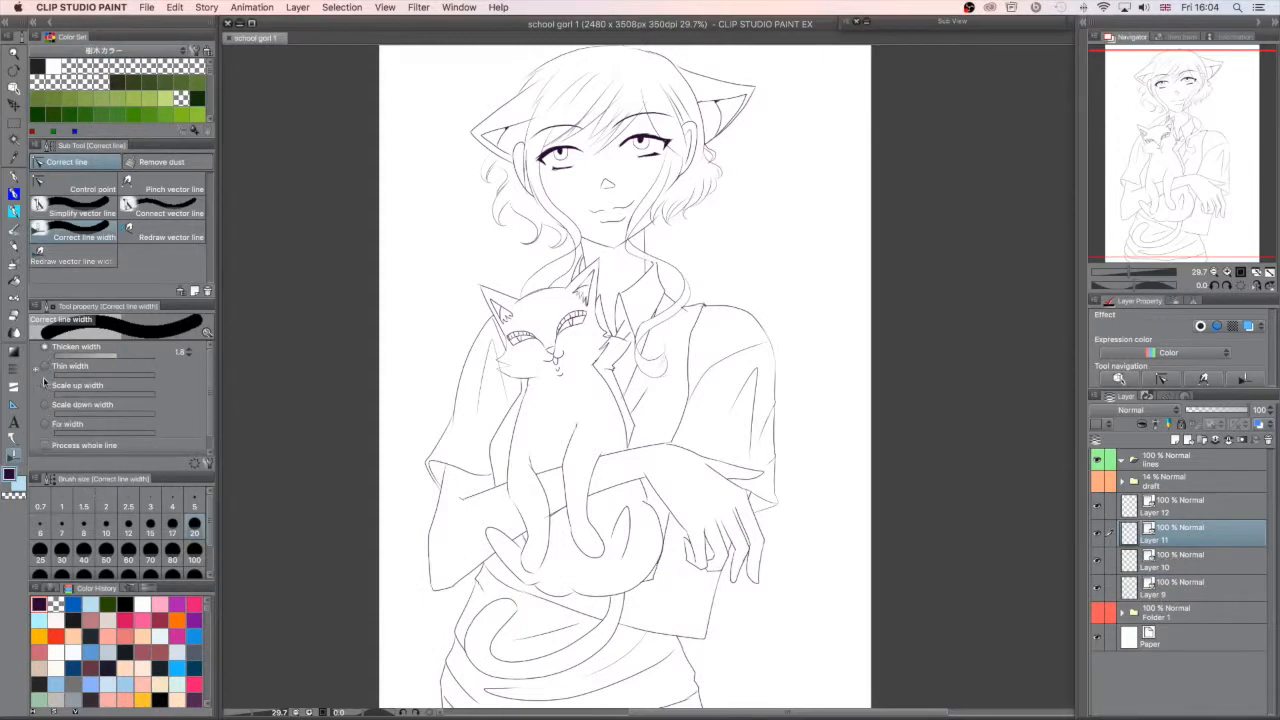
click(36, 368)
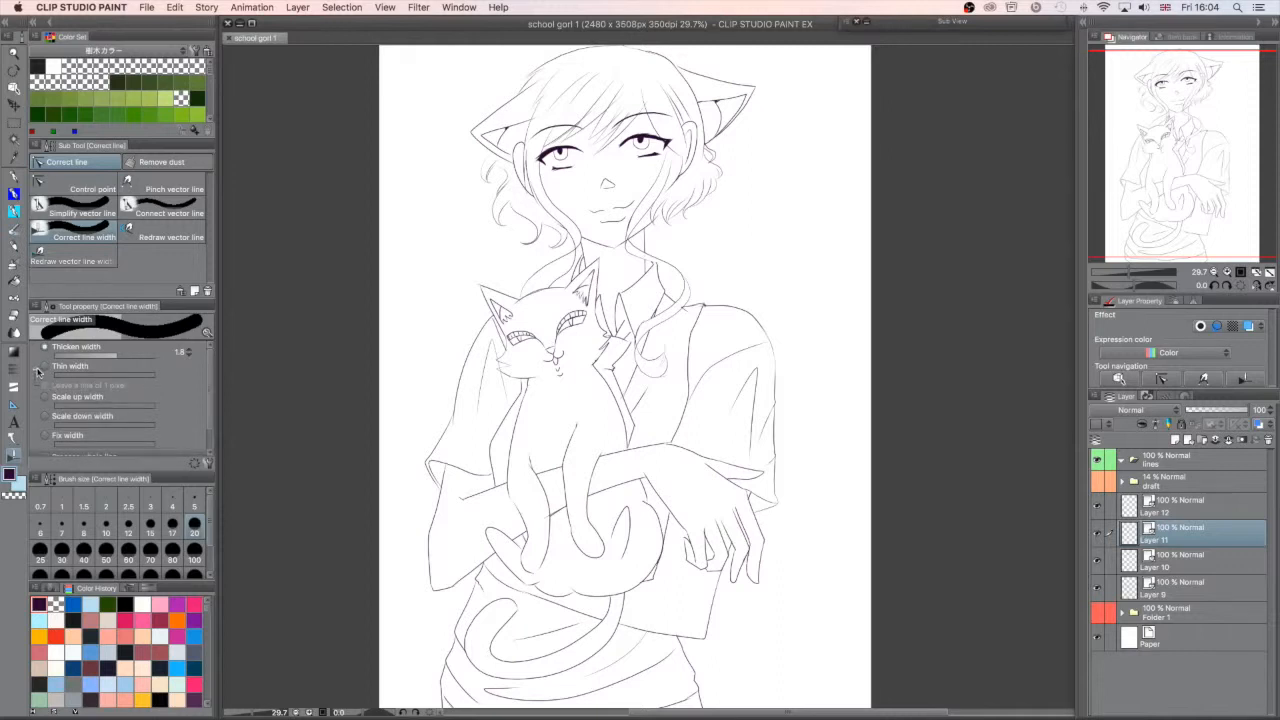
click(38, 370)
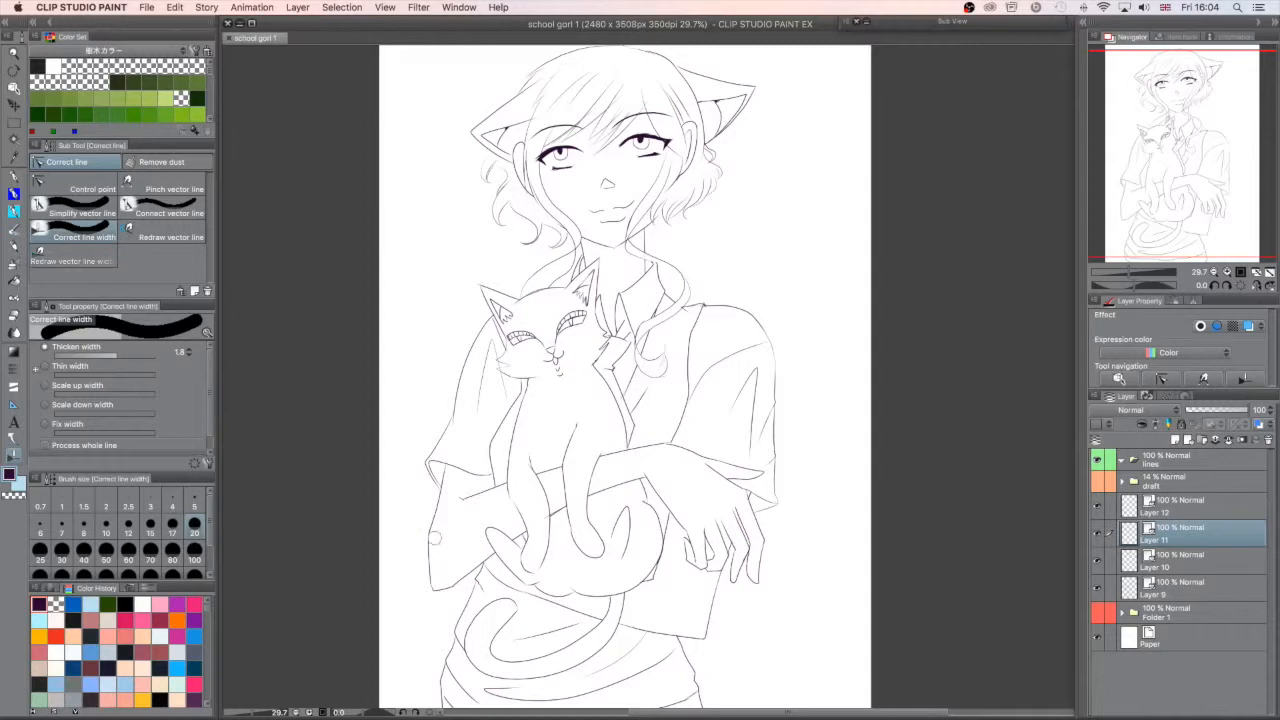
- Thicken the Layer 9 lines beneath the girl's forearms and hand and along the cat's underside
mouse_move(1189, 194)
mouse_down()
mouse_move(1184, 167)
mouse_move(1175, 238)
mouse_move(1188, 211)
mouse_up()
drag(1129, 271, 1131, 271)
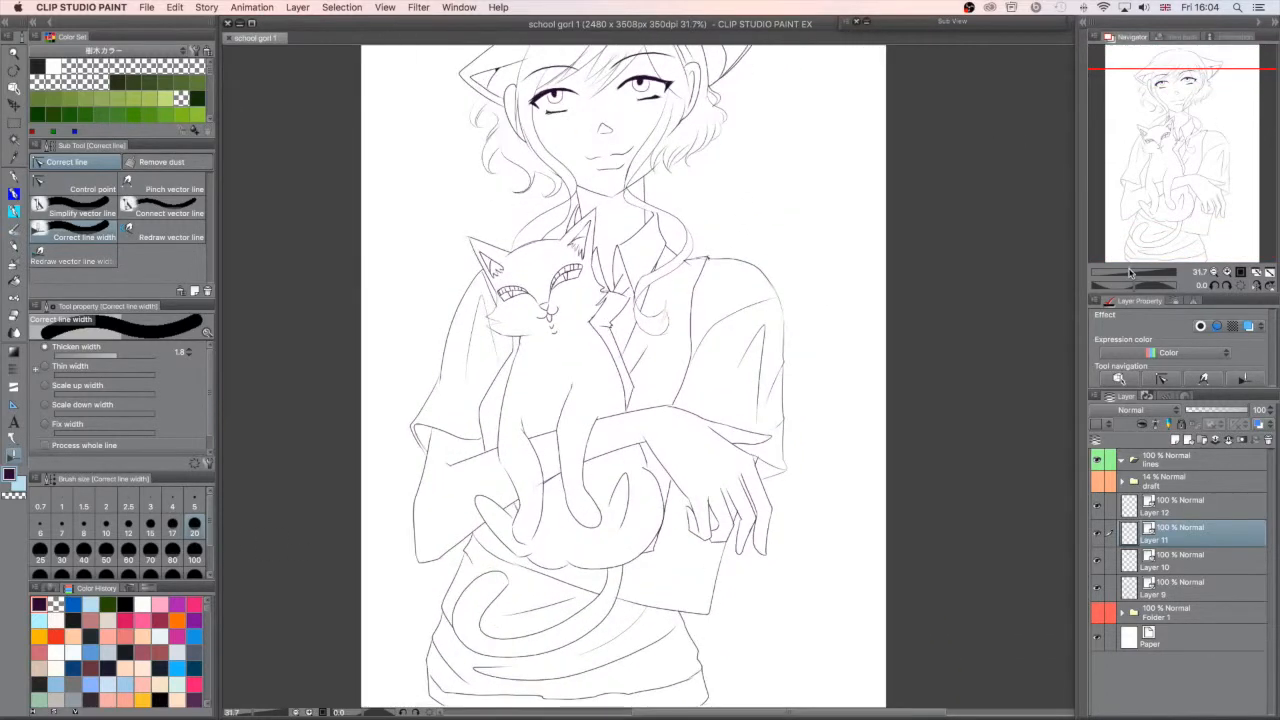
click(1181, 580)
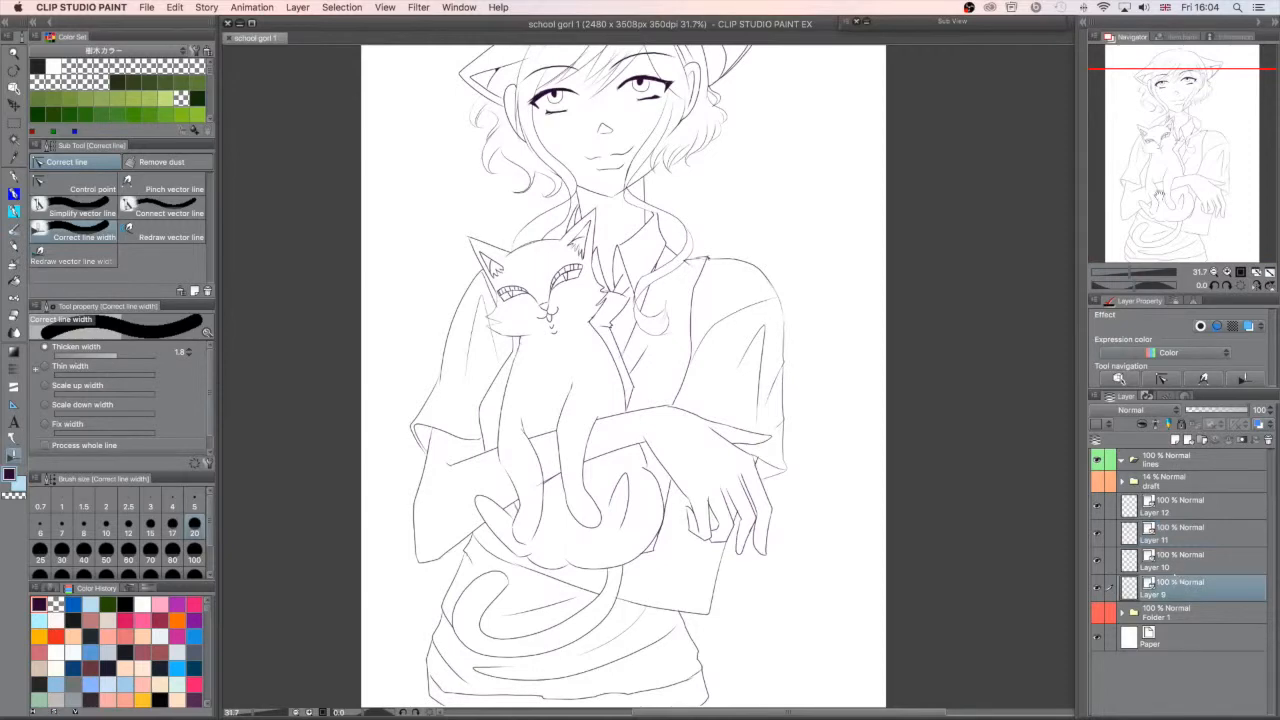
drag(1158, 186, 1158, 190)
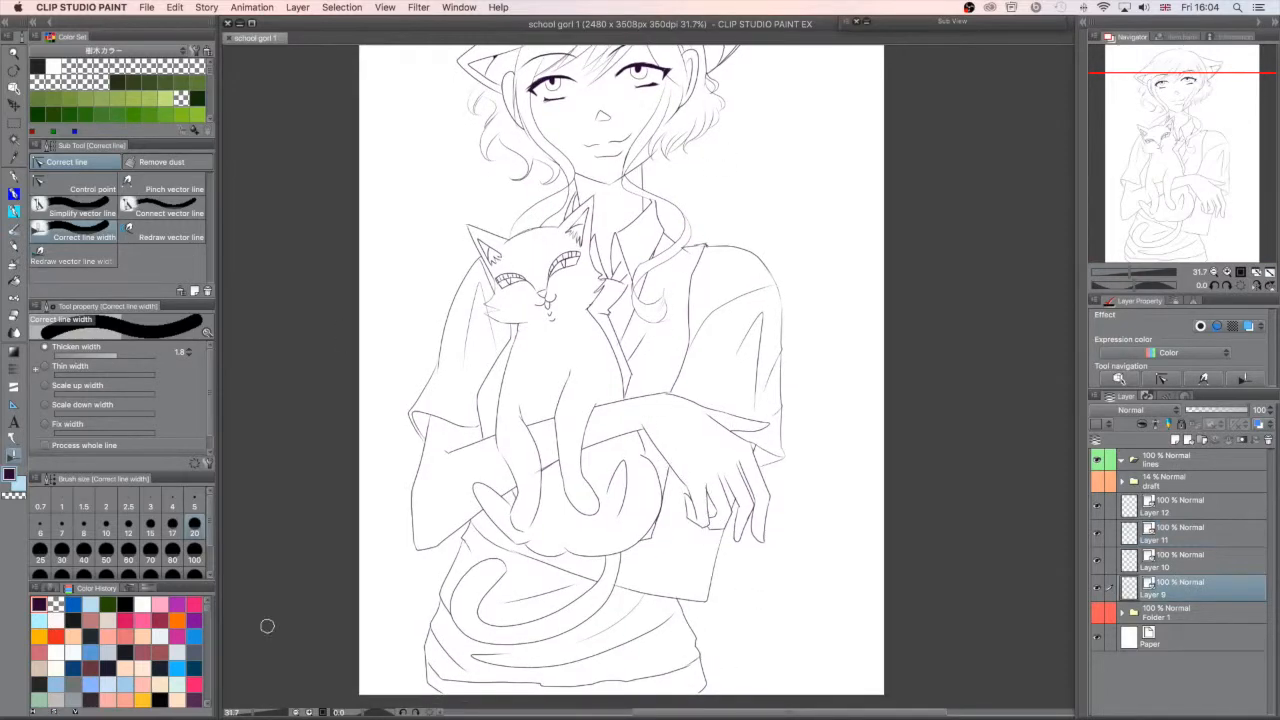
drag(686, 488, 636, 378)
drag(649, 424, 493, 500)
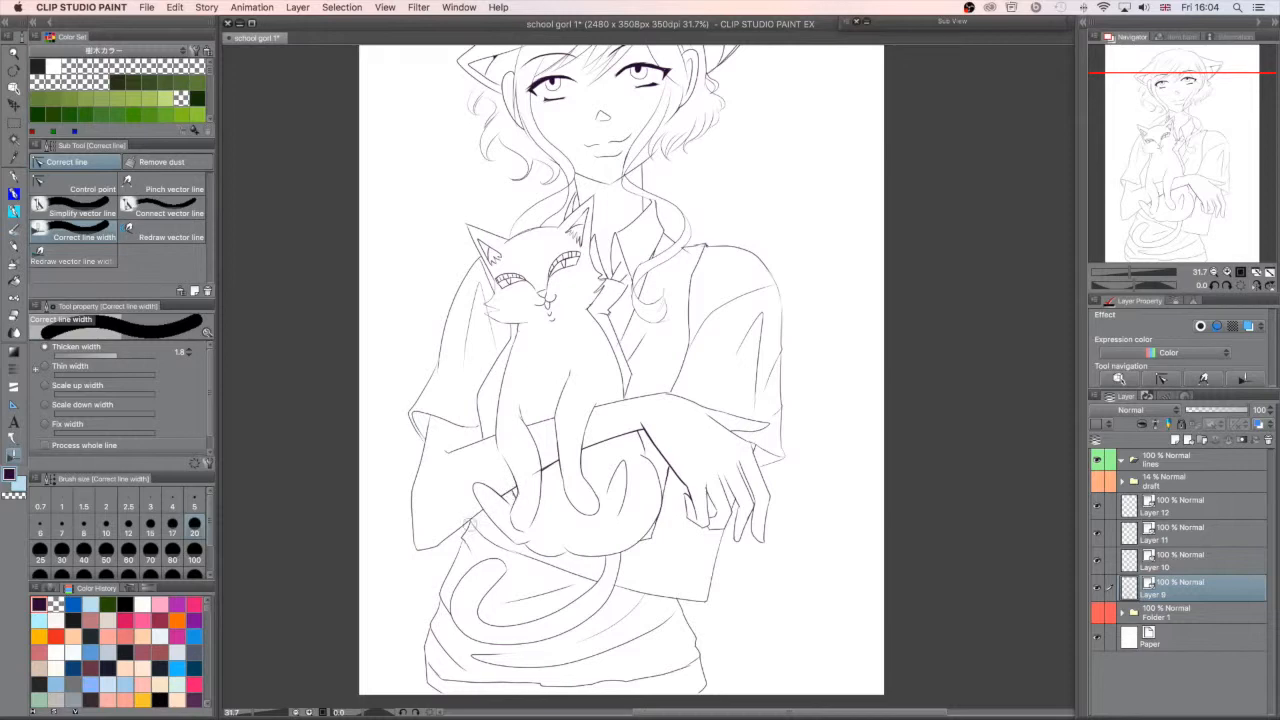
drag(1246, 170, 1243, 195)
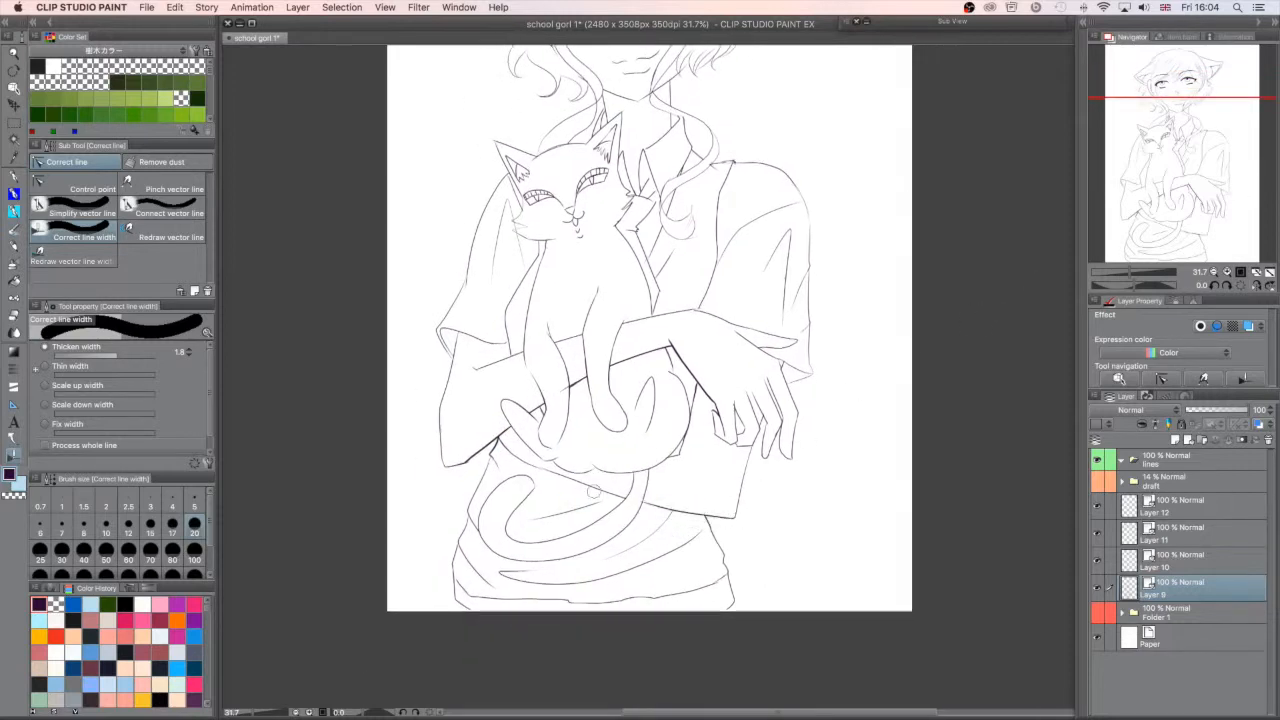
mouse_move(620, 496)
mouse_down()
mouse_move(578, 478)
mouse_move(592, 466)
mouse_move(538, 458)
mouse_move(645, 470)
mouse_up()
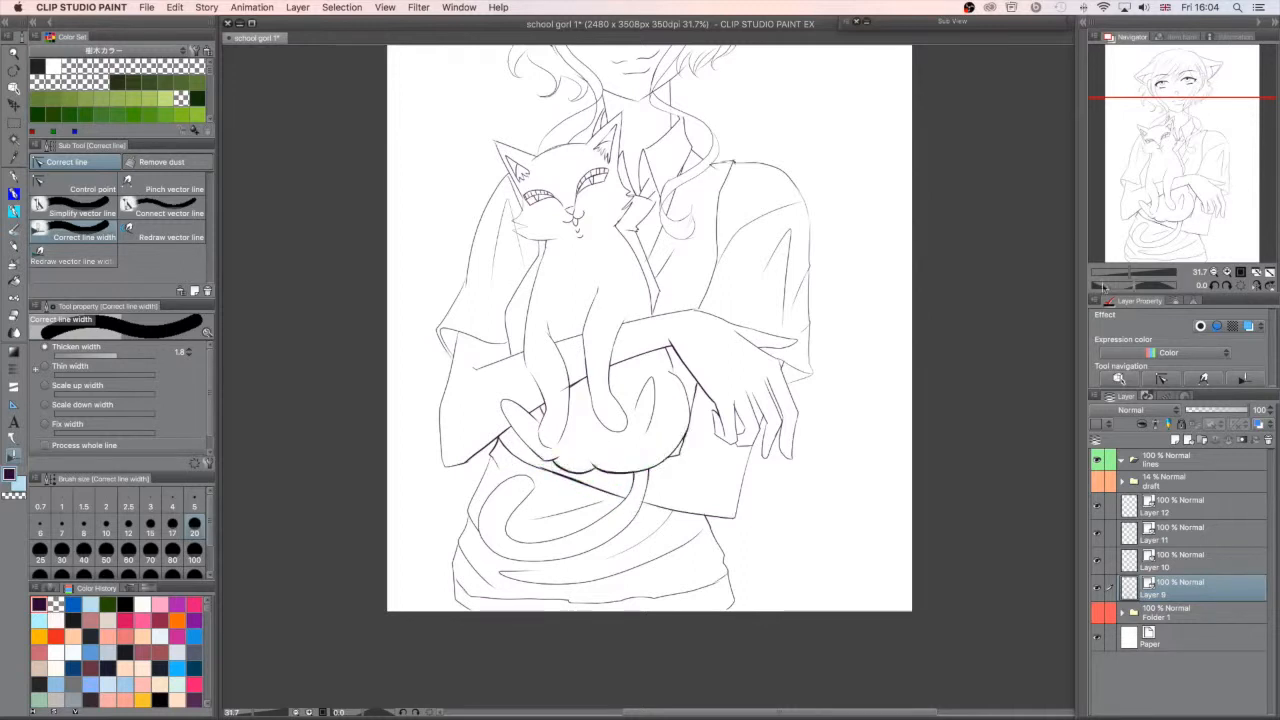
- Thicken the cat's rump contour, the shirt's armhole seam and the undersides of the sleeve cuffs on Layer 9
drag(697, 412, 690, 374)
drag(673, 450, 684, 440)
drag(792, 372, 768, 350)
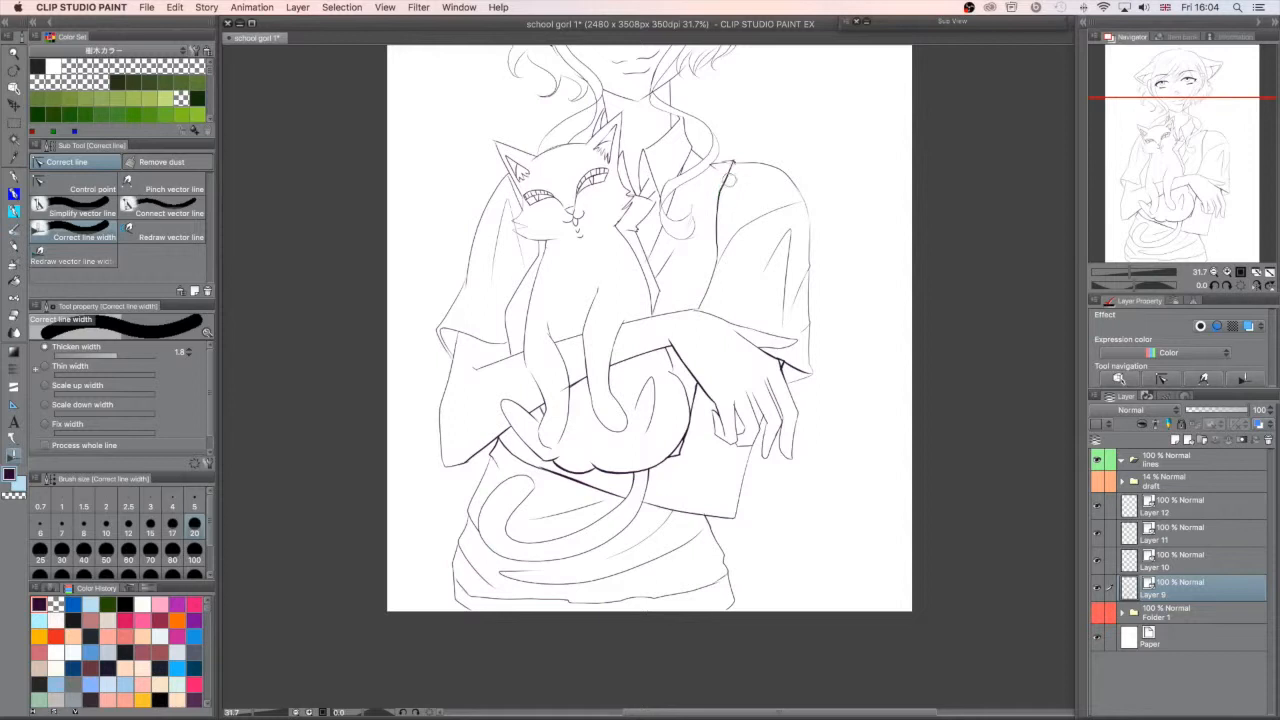
drag(1196, 172, 1180, 156)
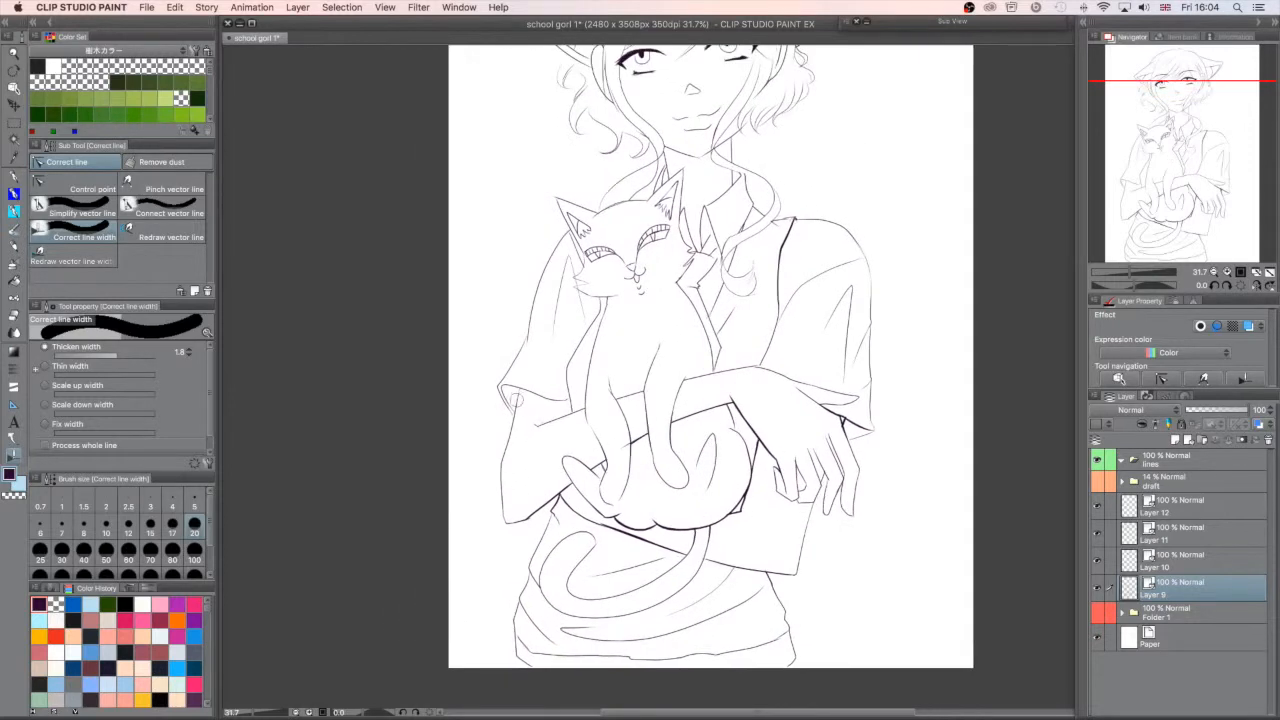
mouse_move(568, 402)
mouse_down()
mouse_move(552, 400)
mouse_move(571, 401)
mouse_up()
drag(1214, 182, 1202, 210)
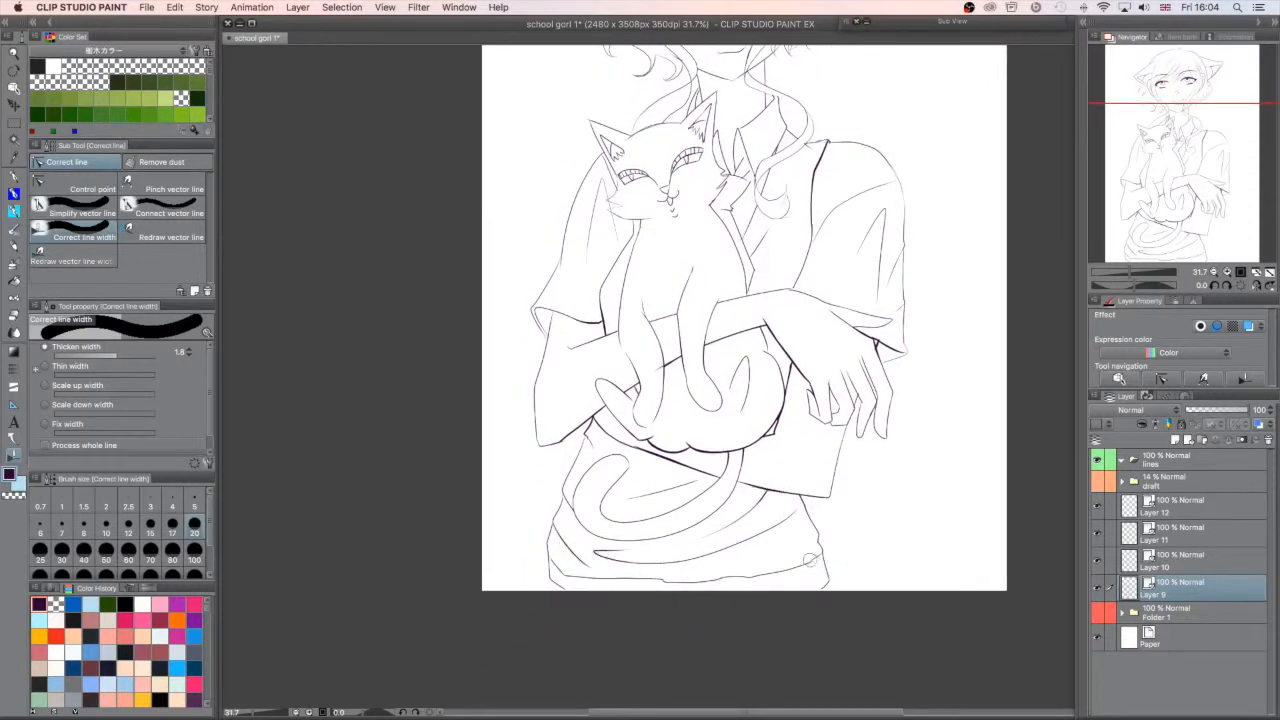
- Rename Layer 11 as hair
drag(1177, 190, 1210, 98)
click(1201, 567)
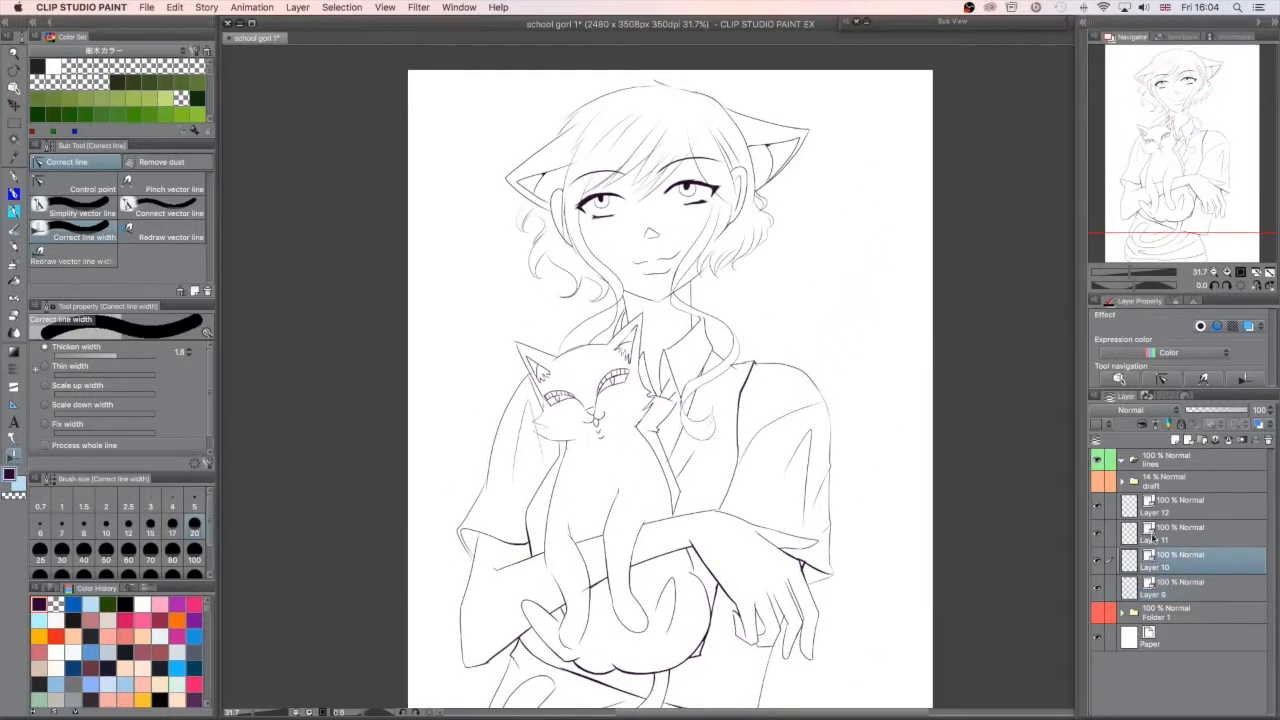
click(1114, 544)
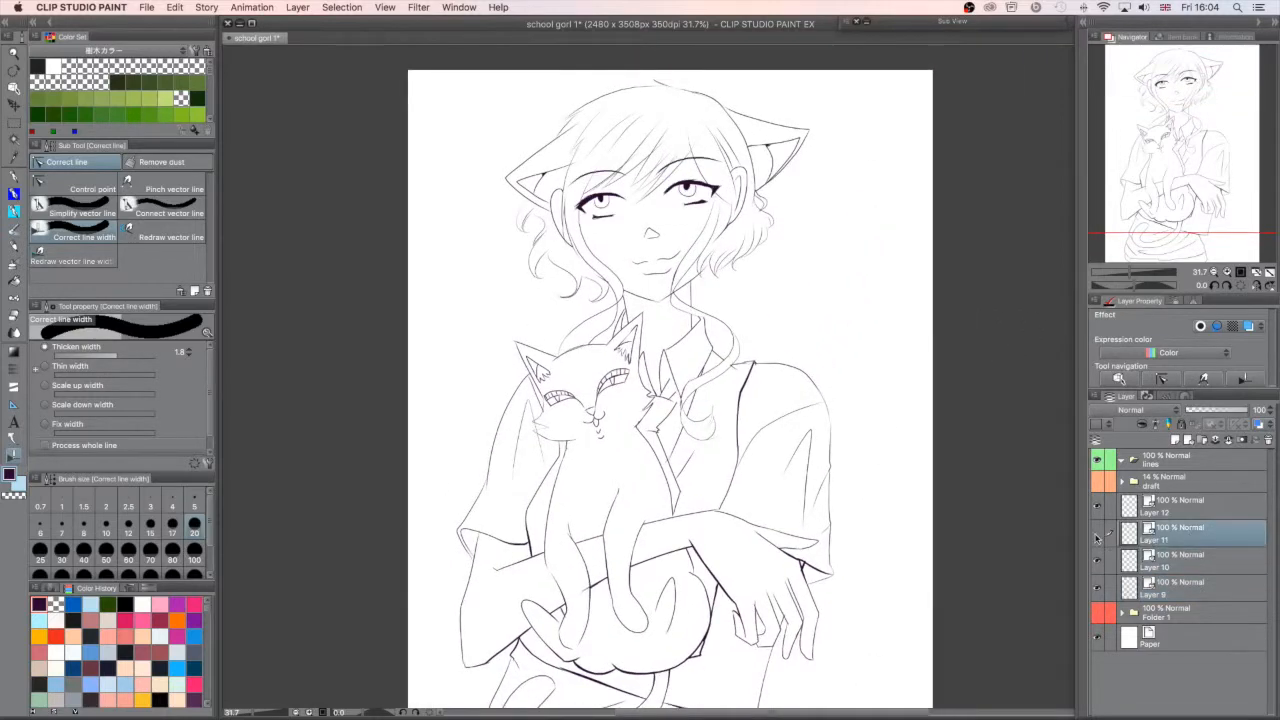
double_click(1185, 539)
text(li)
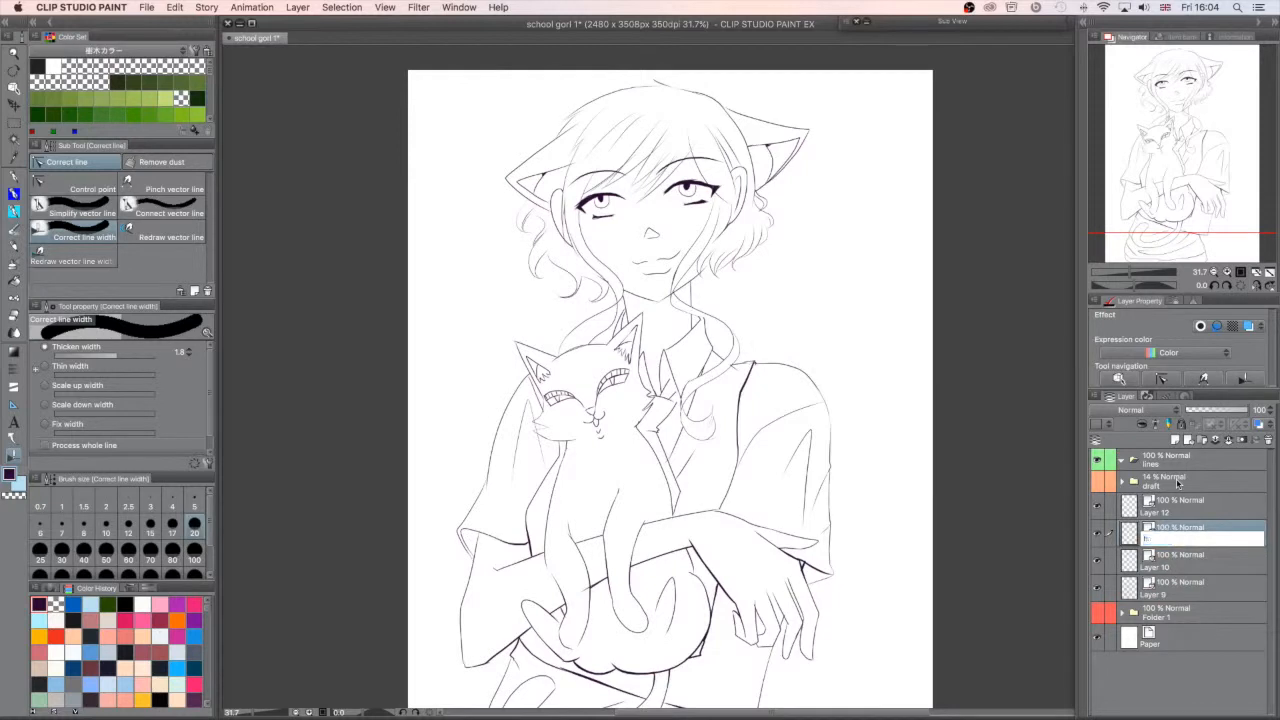
key(Return)
- Rename Layer 10 as face and give it the Yellow palette colour
double_click(1163, 568)
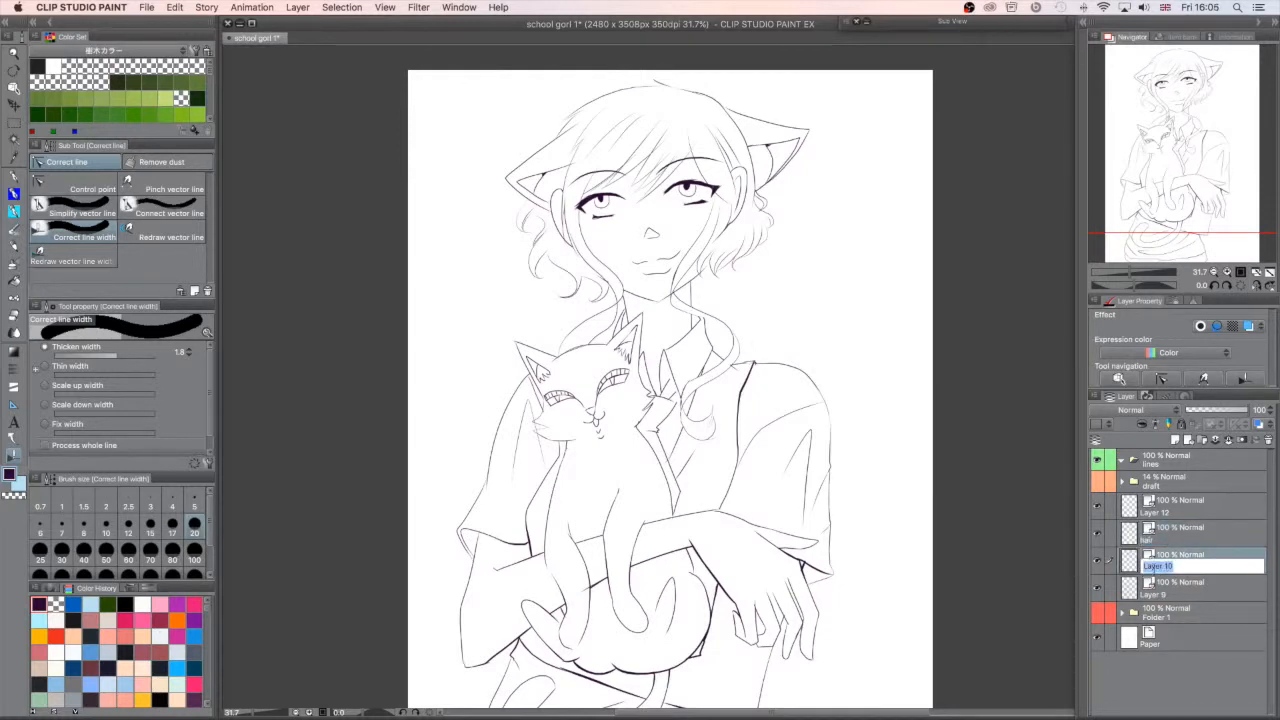
text(face)
key(Return)
click(1109, 427)
click(1123, 457)
click(1110, 428)
click(1115, 482)
- Give the hair layer the Blue palette colour
click(1188, 538)
click(1109, 426)
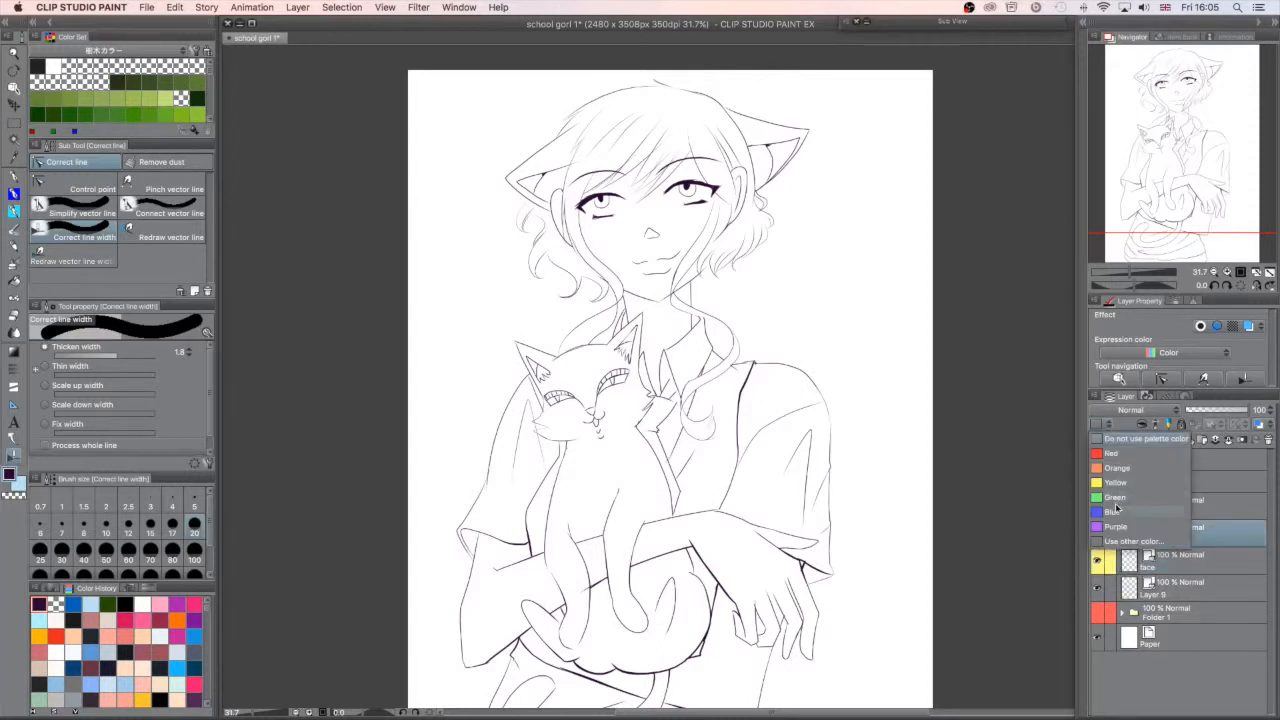
click(1113, 511)
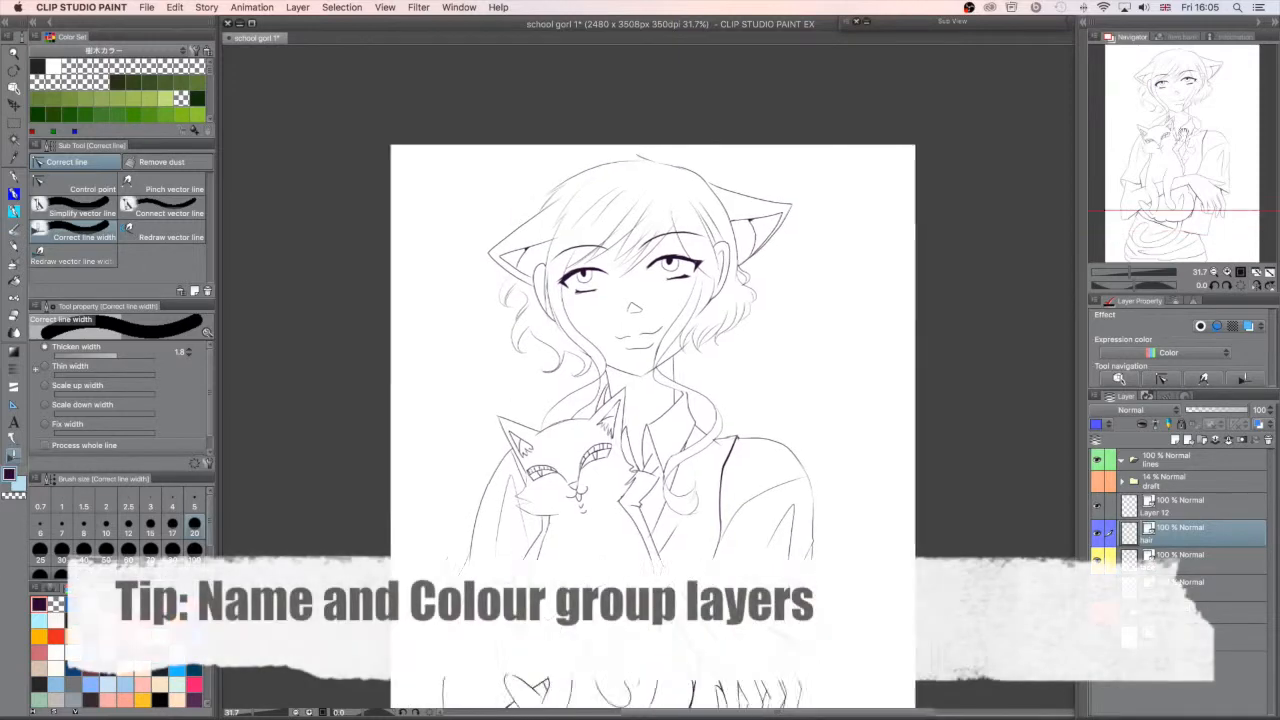
click(1100, 537)
click(1100, 537)
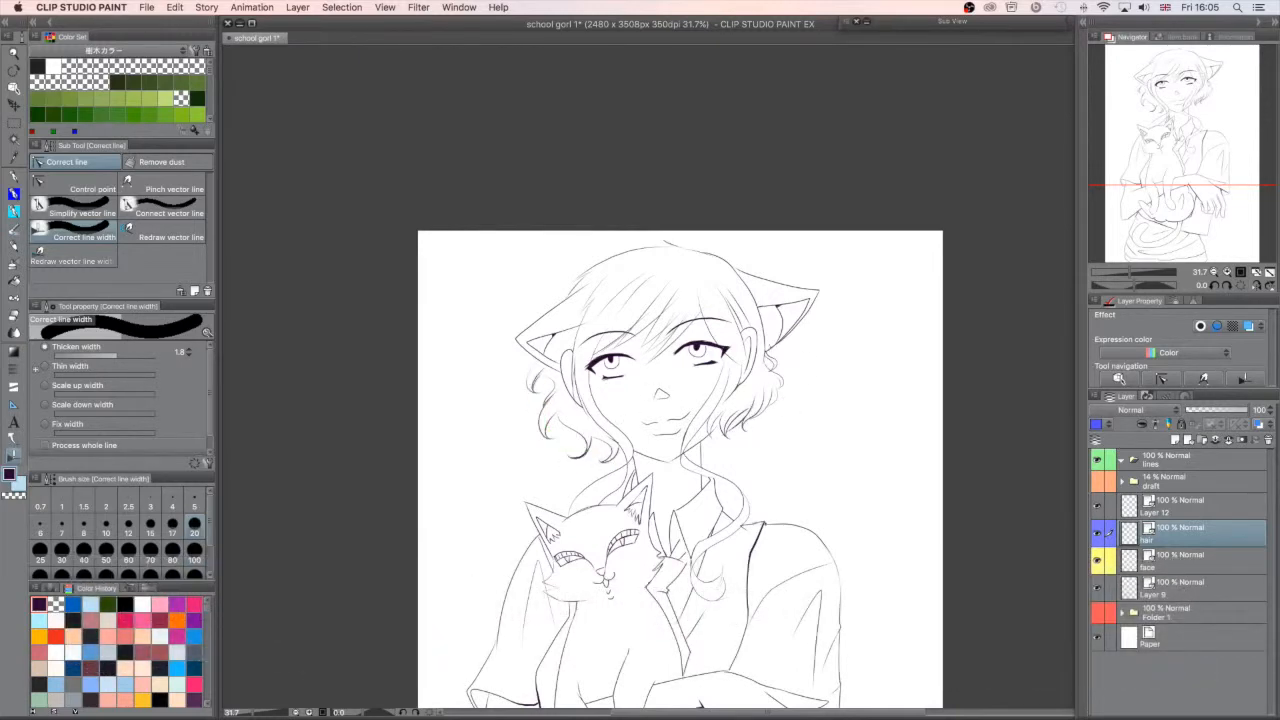
- Try to thicken the fringe strands on the hair layer
drag(662, 331, 636, 354)
key(super+z)
scroll(960, 272, down, 5)
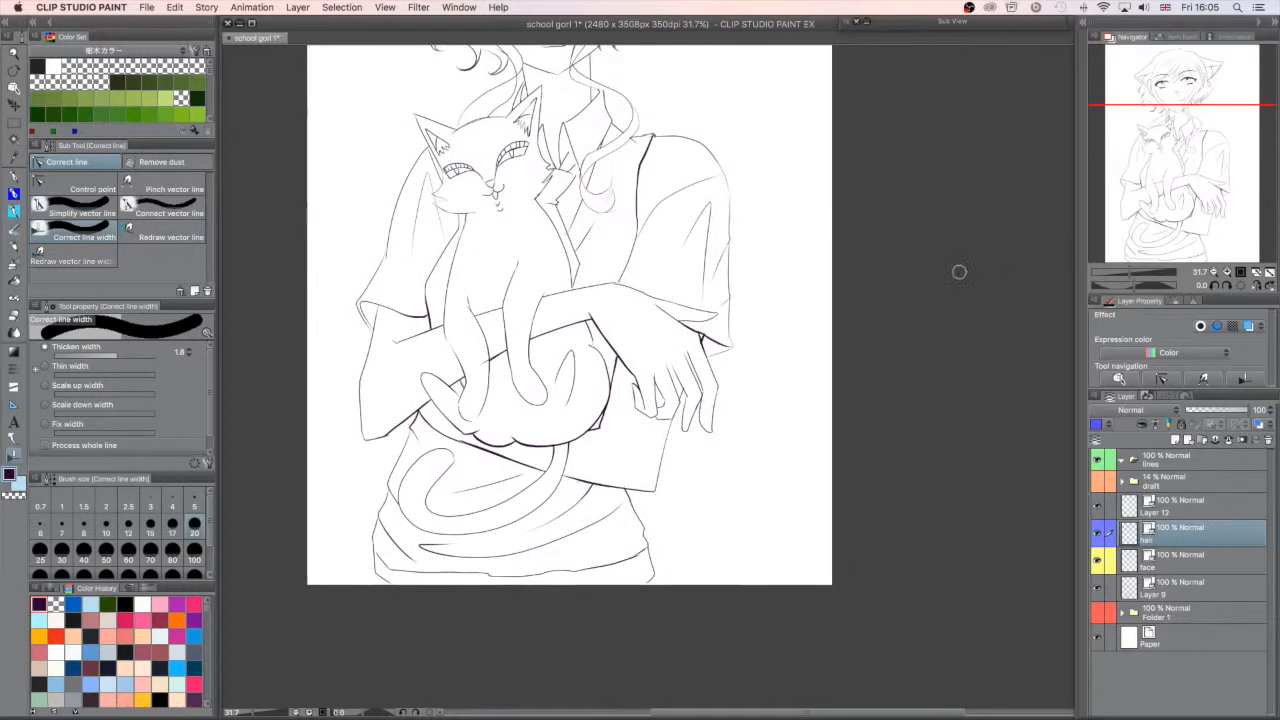
scroll(960, 272, up, 2)
- Thicken the neck lines beneath the girl's jaw on Layer 9
drag(1188, 242, 1180, 229)
click(1173, 566)
drag(1191, 156, 1188, 129)
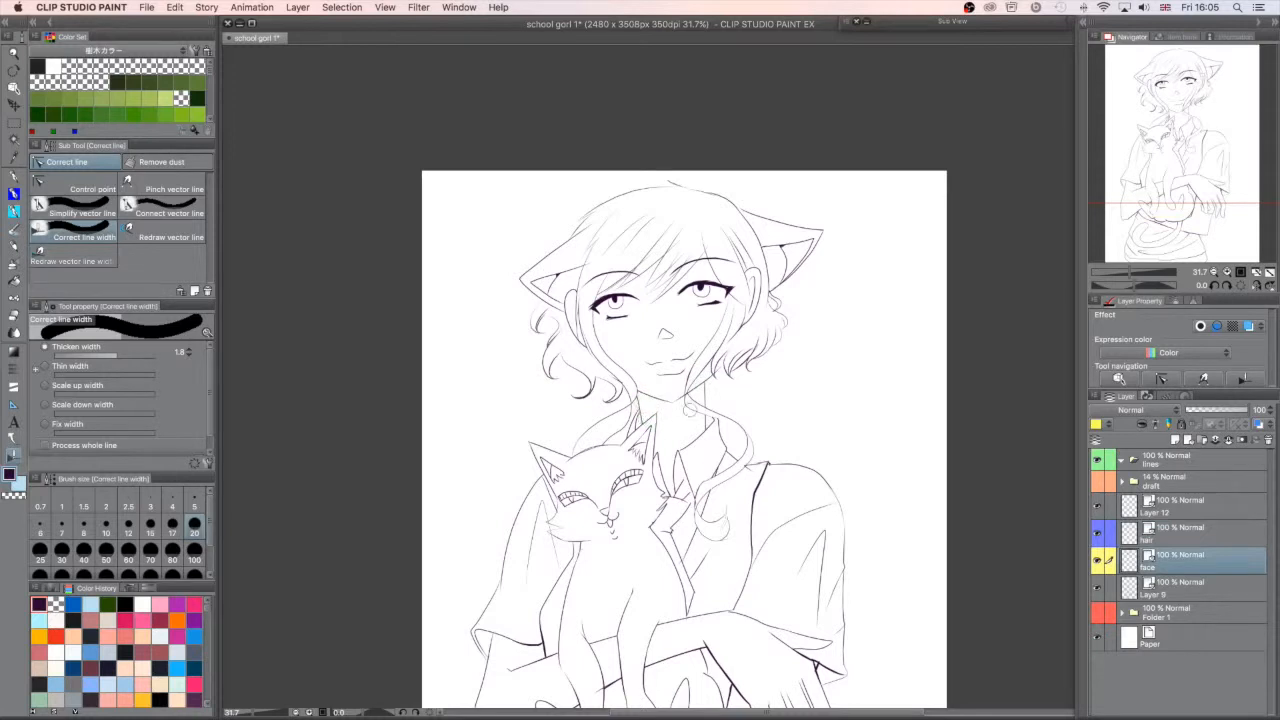
click(1097, 590)
click(1097, 590)
click(1147, 585)
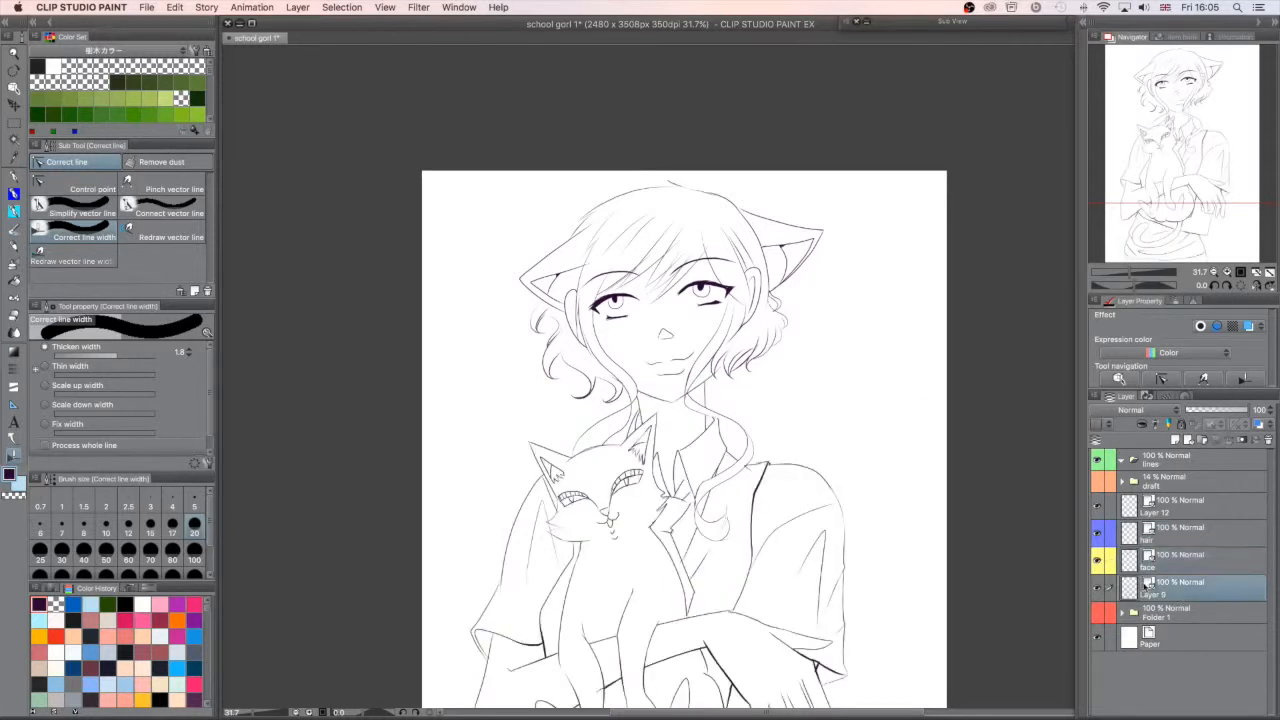
mouse_move(639, 400)
mouse_down()
mouse_move(636, 418)
mouse_move(645, 398)
mouse_move(713, 374)
mouse_up()
- Switch the line width correction to Thin width and thin the outer edges of both shirt sleeves on Layer 9
drag(1206, 194, 1221, 205)
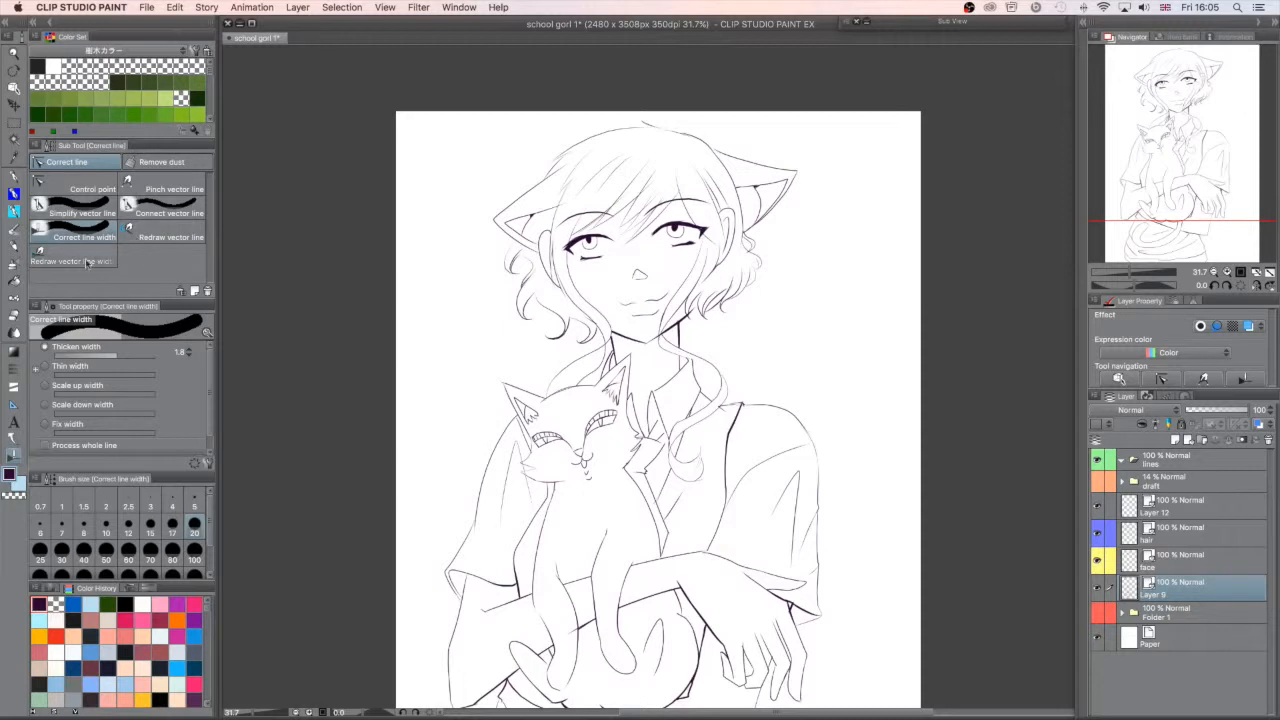
click(50, 367)
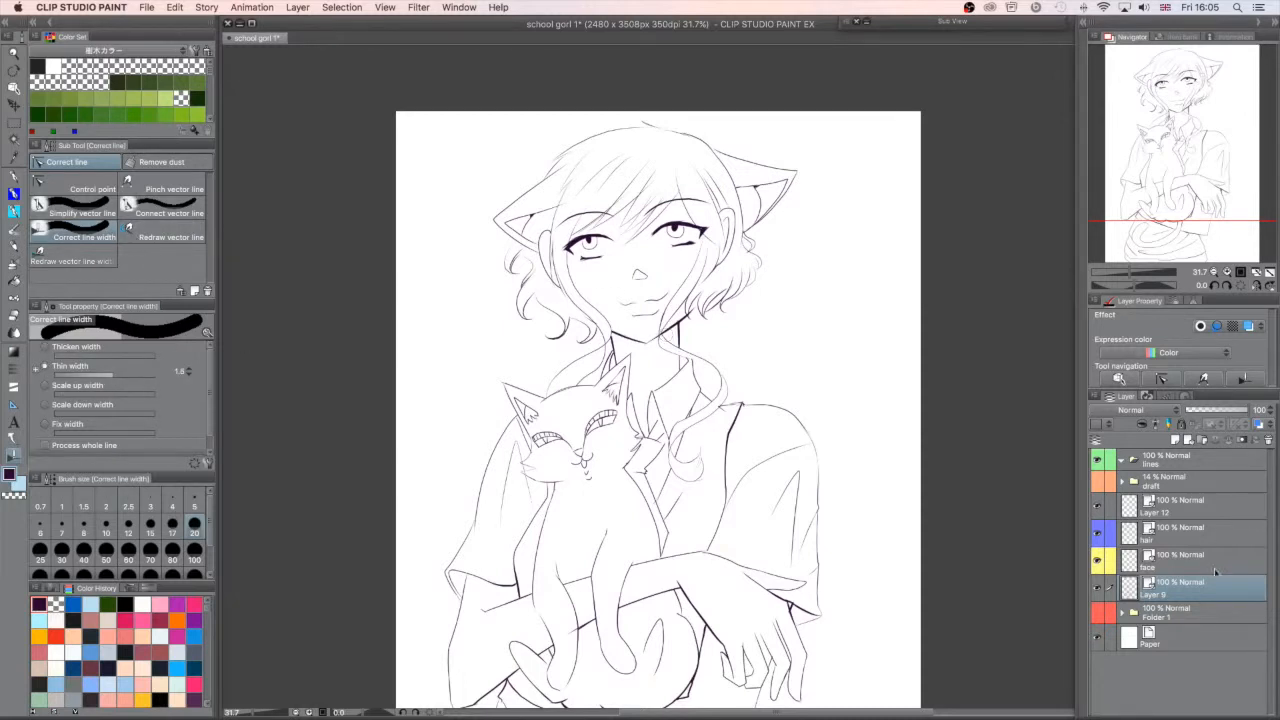
drag(1204, 139, 1195, 166)
drag(484, 503, 485, 460)
drag(850, 486, 848, 400)
- Thin the outer contour of the girl's forearm and the side of the shirt at her waist
drag(1202, 177, 1189, 203)
drag(545, 472, 543, 385)
drag(545, 456, 546, 390)
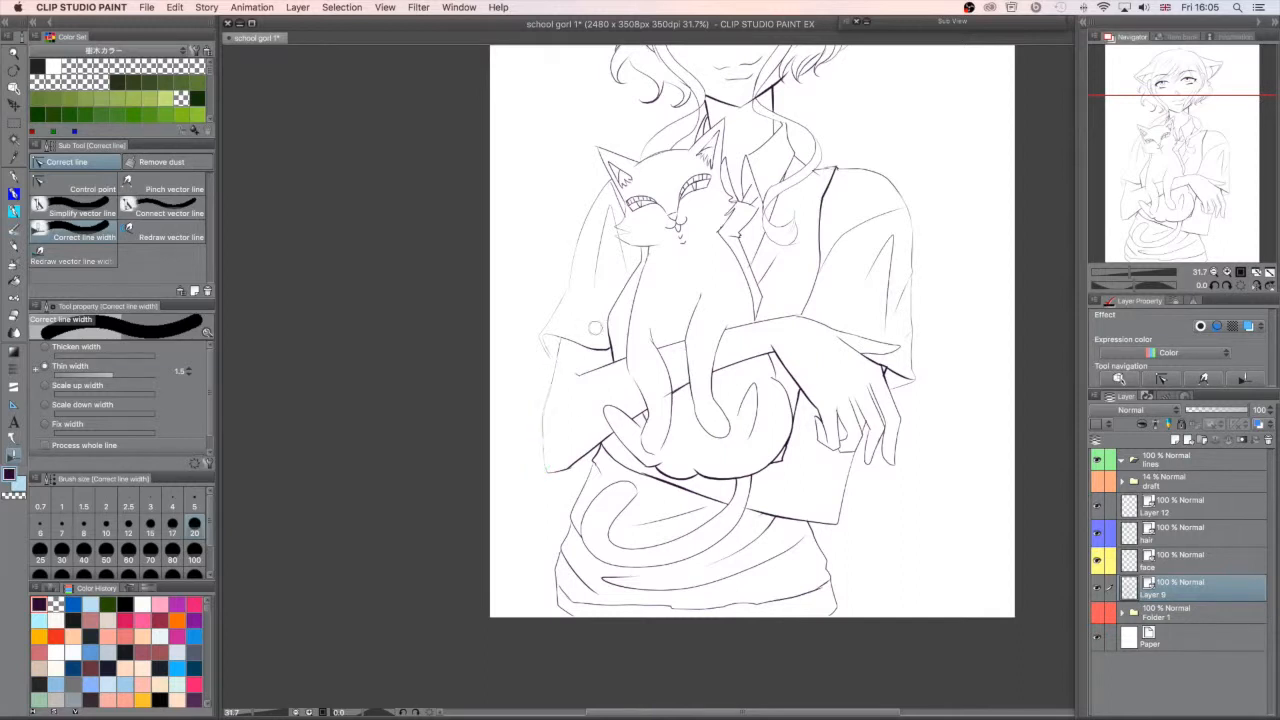
drag(571, 540, 560, 568)
drag(1236, 206, 1250, 128)
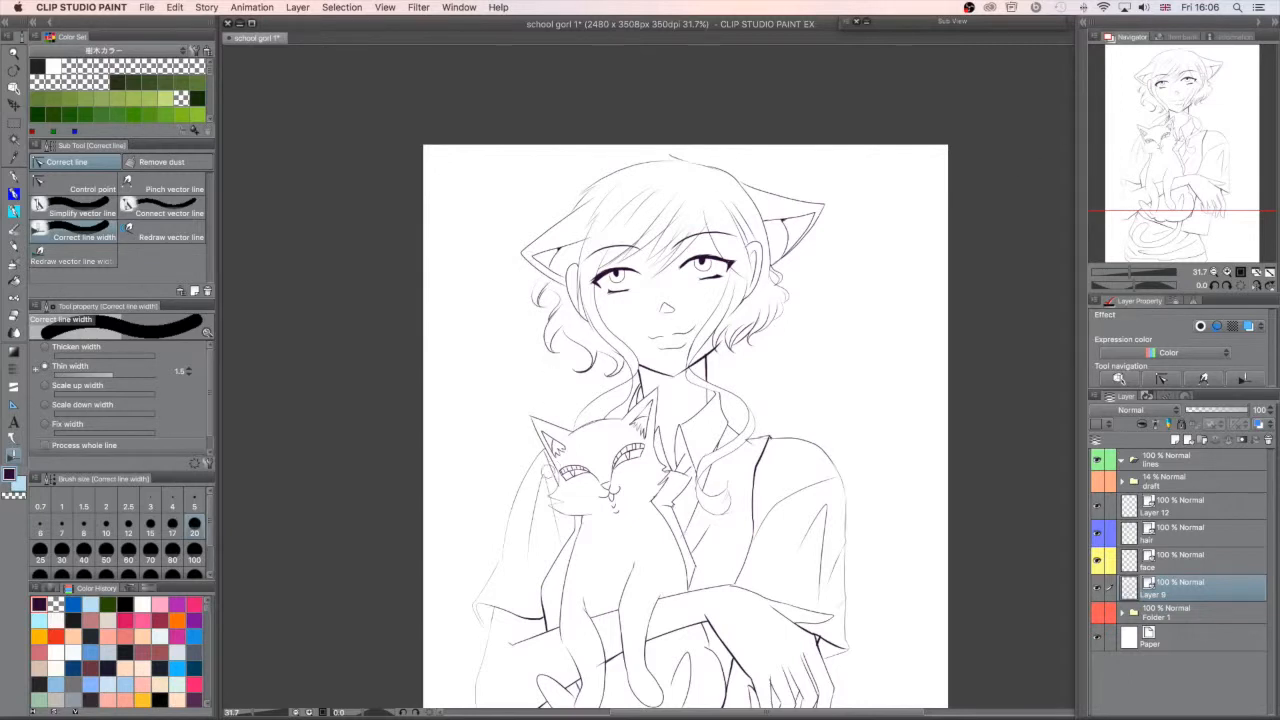
- Thin the hair strand beside the girl's jaw on the hair layer
drag(1212, 163, 1219, 232)
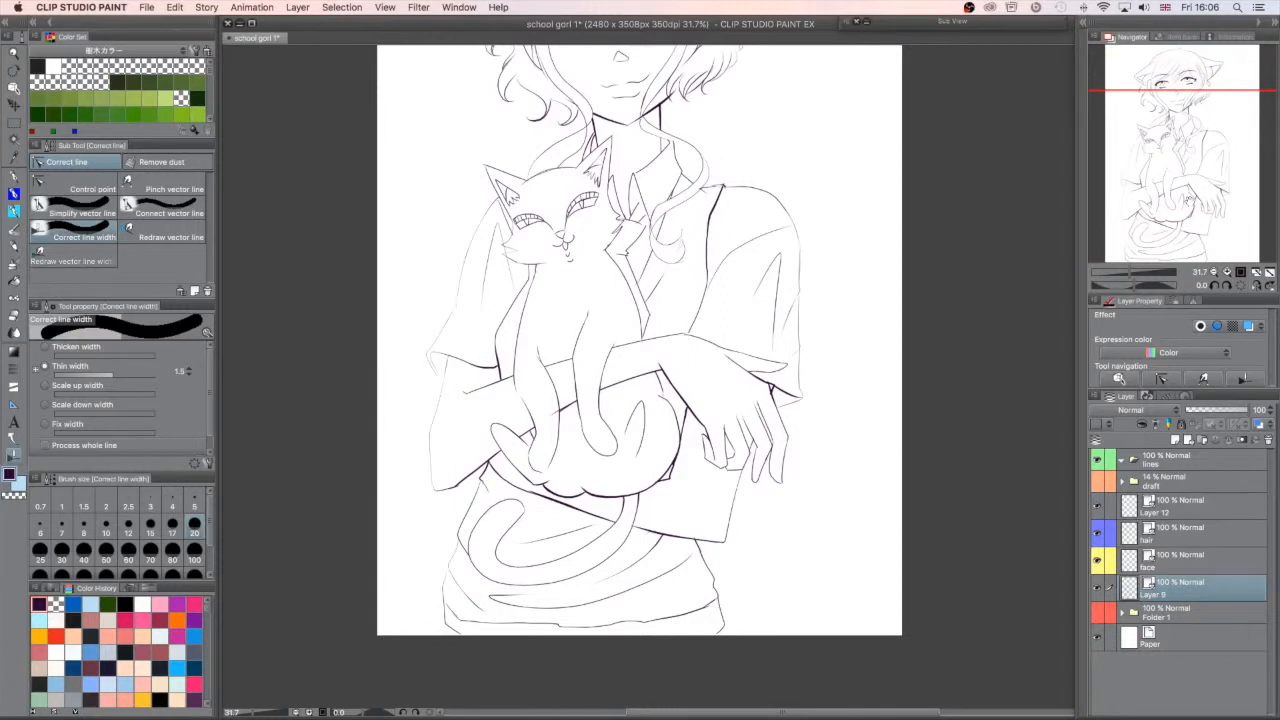
drag(1190, 202, 1206, 164)
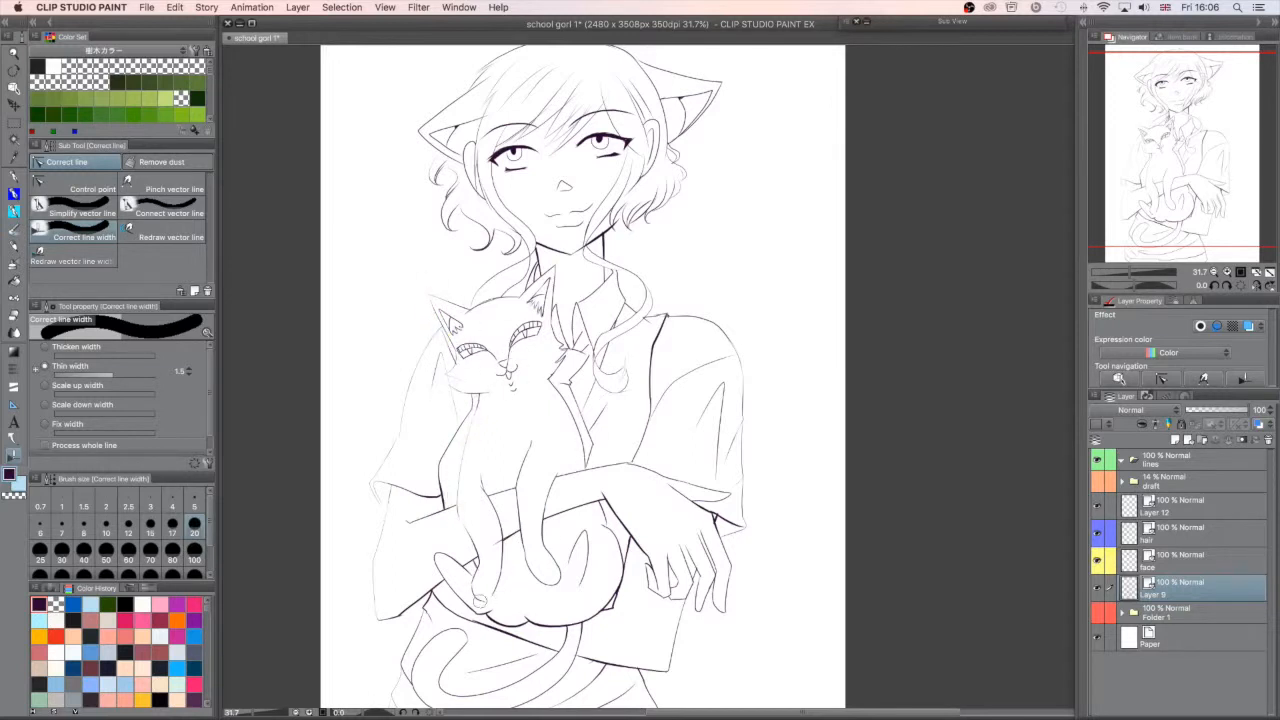
drag(1265, 164, 1248, 140)
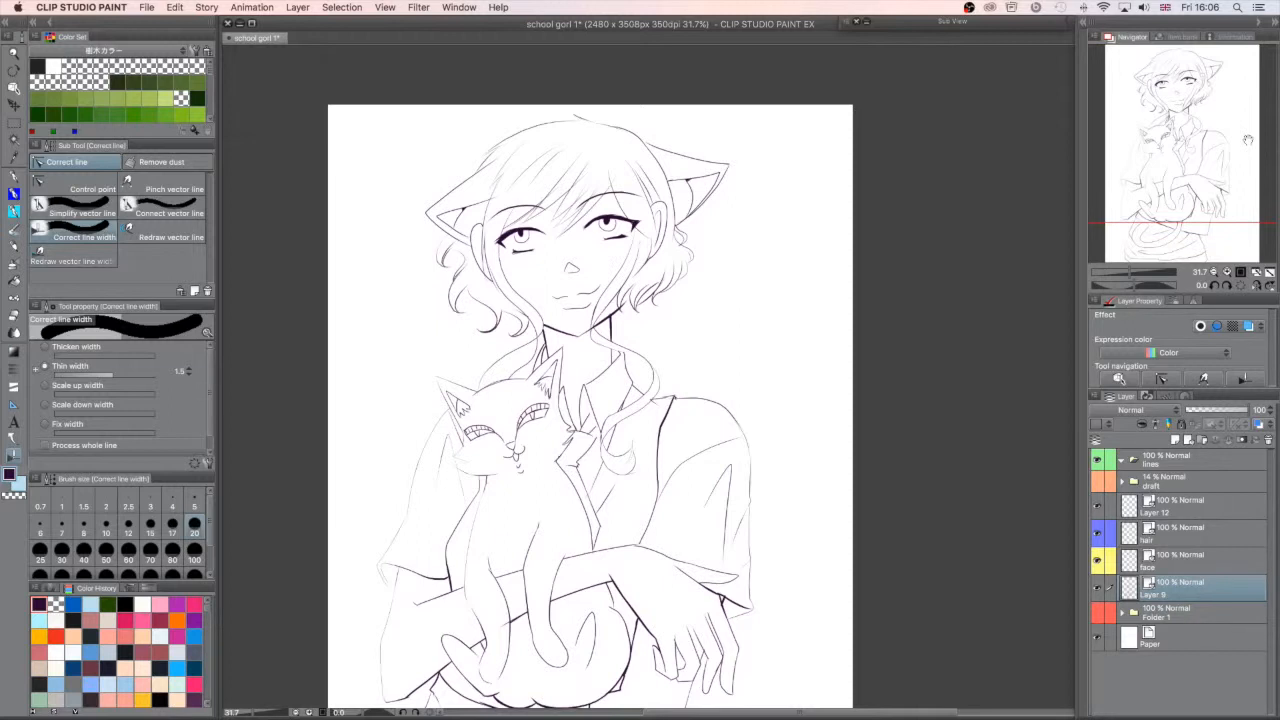
click(1193, 538)
click(1097, 534)
click(1097, 534)
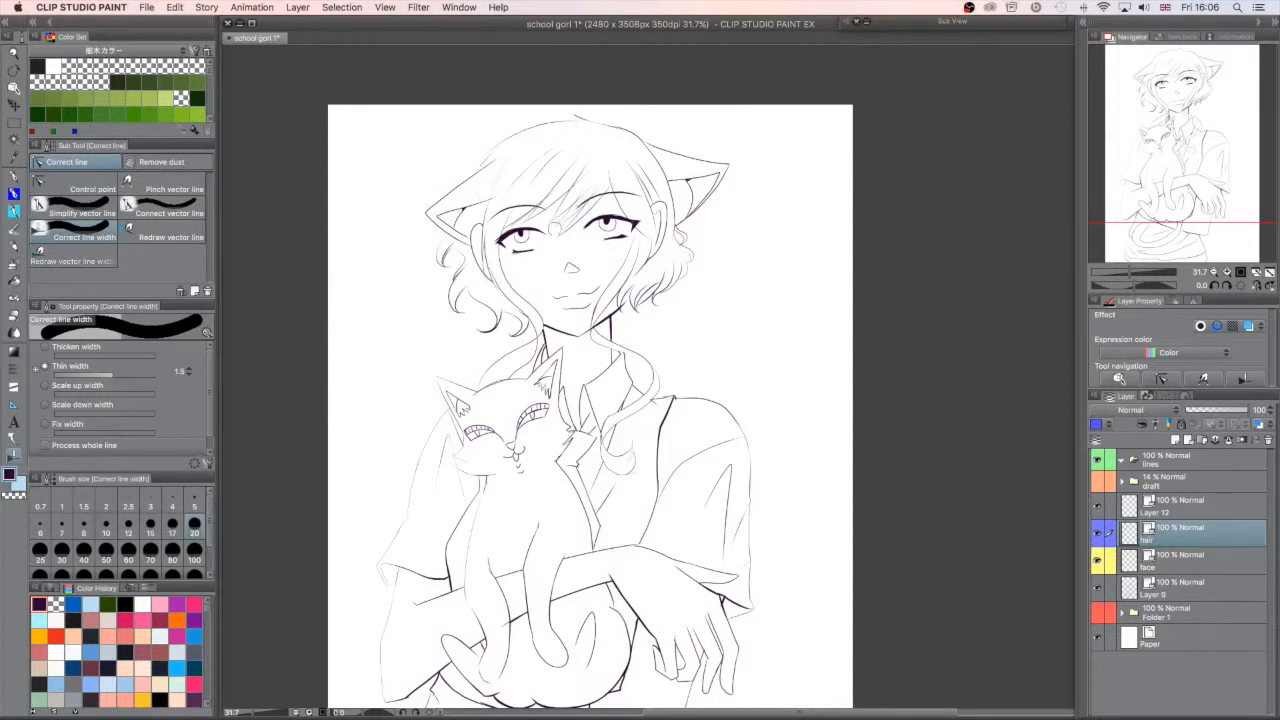
drag(610, 297, 628, 263)
- Thin the outer edges of the girl's two cat ears on Layer 12
click(1205, 518)
click(1098, 509)
click(1098, 509)
drag(423, 222, 443, 200)
drag(424, 217, 427, 221)
key(super+z)
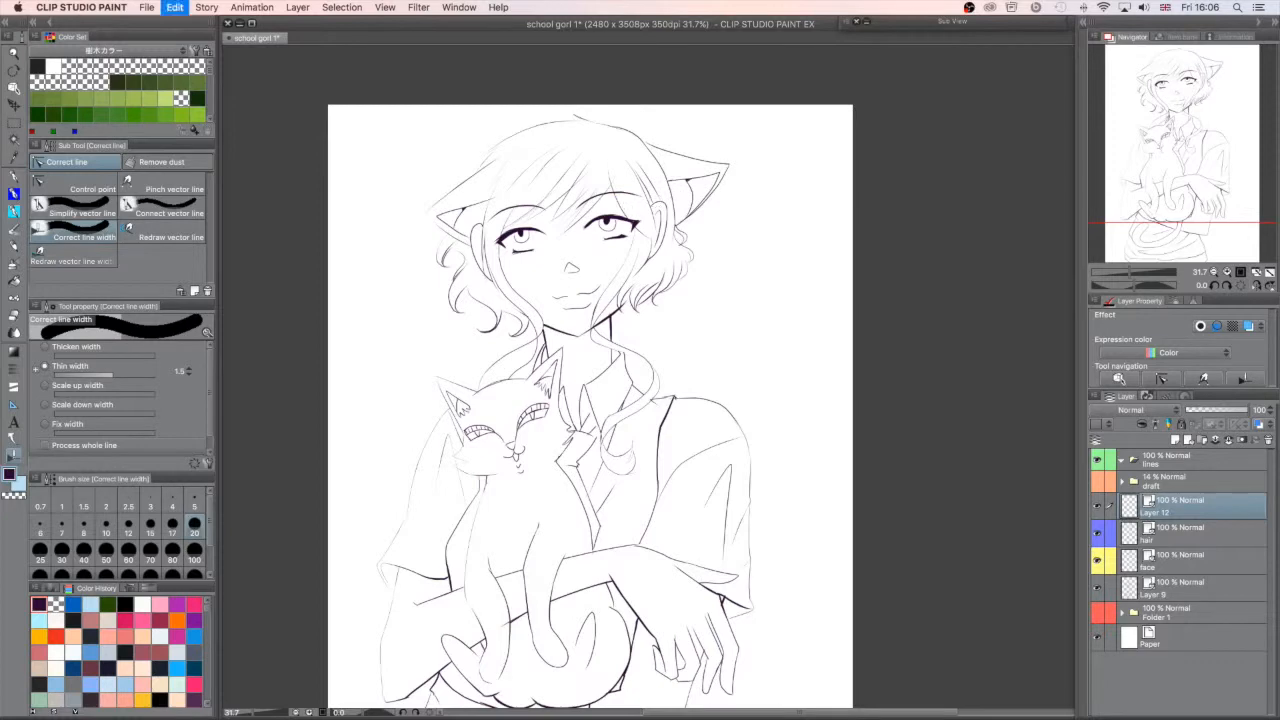
drag(735, 188, 716, 192)
- Thin the outline of the girl's visible hand and wrist on Layer 9
drag(1202, 170, 1222, 218)
click(1186, 585)
drag(696, 520, 706, 460)
drag(706, 392, 660, 382)
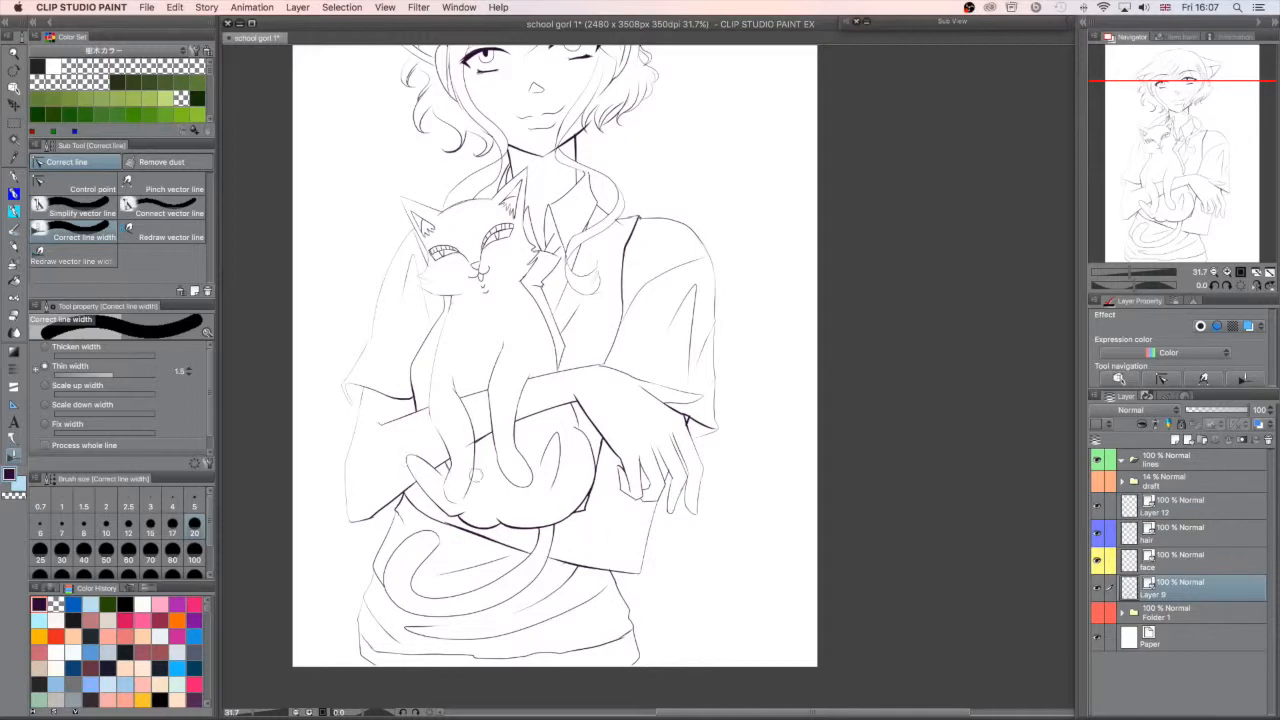
scroll(475, 475, up, 3)
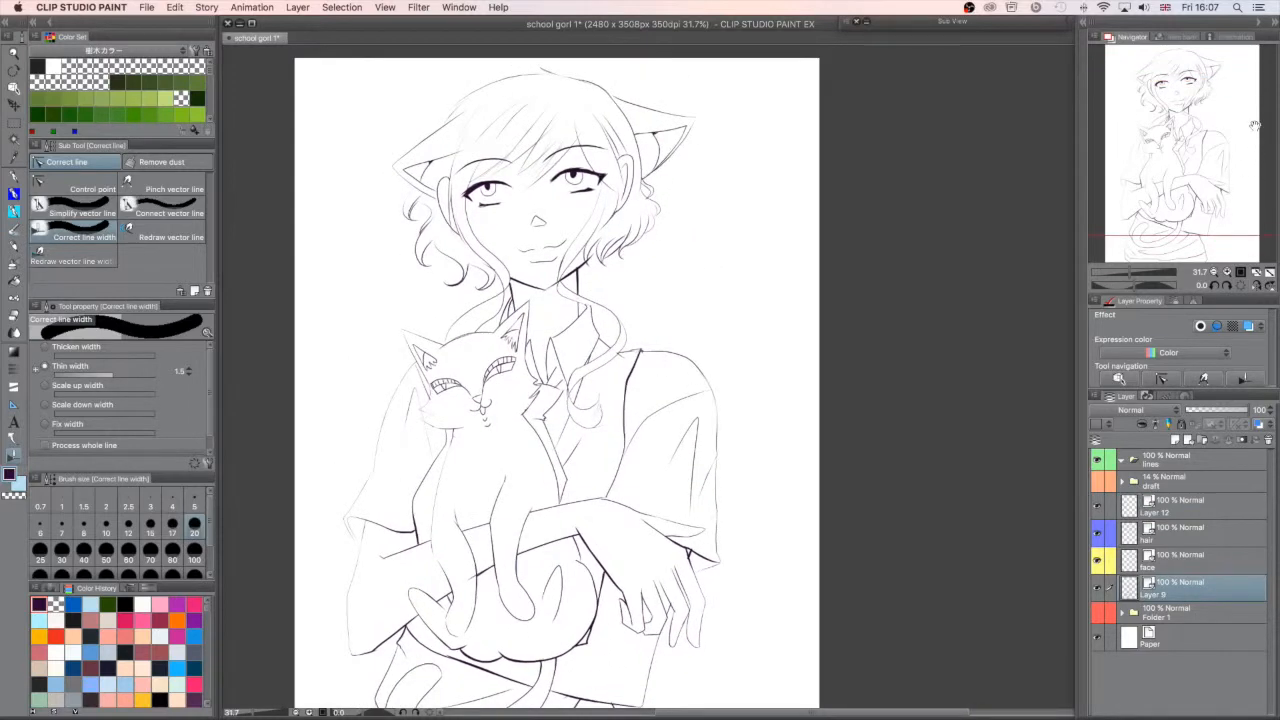
drag(1218, 186, 1205, 203)
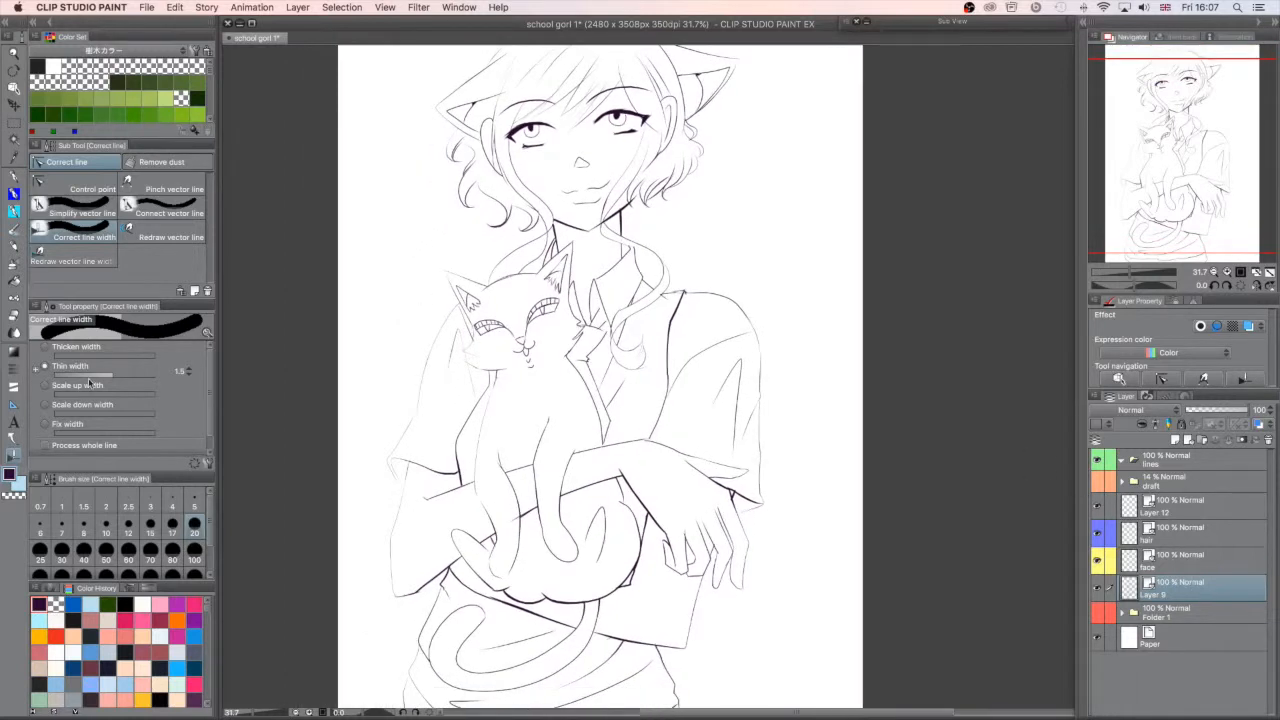
- Switch the line width correction to Thicken width and thicken the vest armhole and the edge of the cat's body beside the hand
click(57, 348)
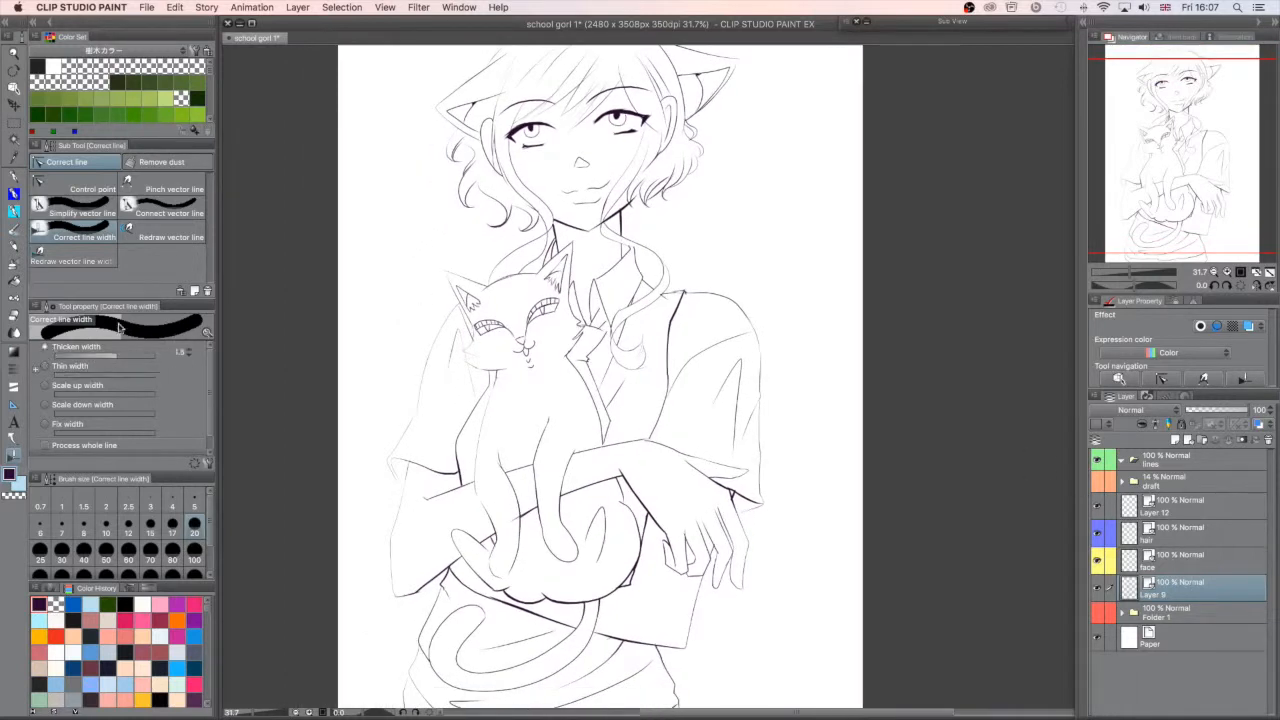
mouse_move(679, 374)
mouse_down()
mouse_move(652, 429)
mouse_move(684, 366)
mouse_up()
mouse_move(650, 545)
mouse_down()
mouse_move(647, 515)
mouse_move(612, 470)
mouse_up()
mouse_move(646, 548)
mouse_down()
mouse_move(630, 584)
mouse_move(627, 500)
mouse_up()
- Thicken the shirt lines at the waist beside the cat's tail and the sleeve hem by the wrist
drag(1221, 133, 1220, 145)
drag(606, 626, 633, 598)
drag(663, 607, 676, 668)
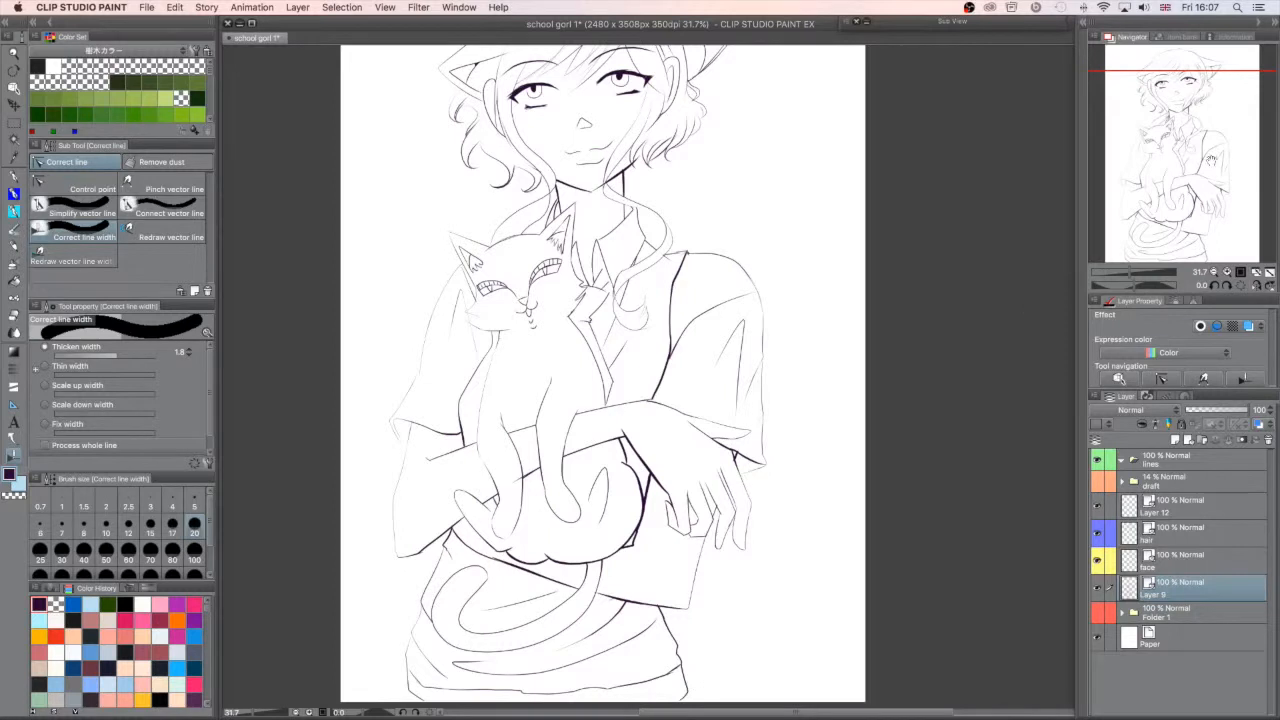
drag(1212, 160, 1211, 153)
drag(755, 500, 756, 500)
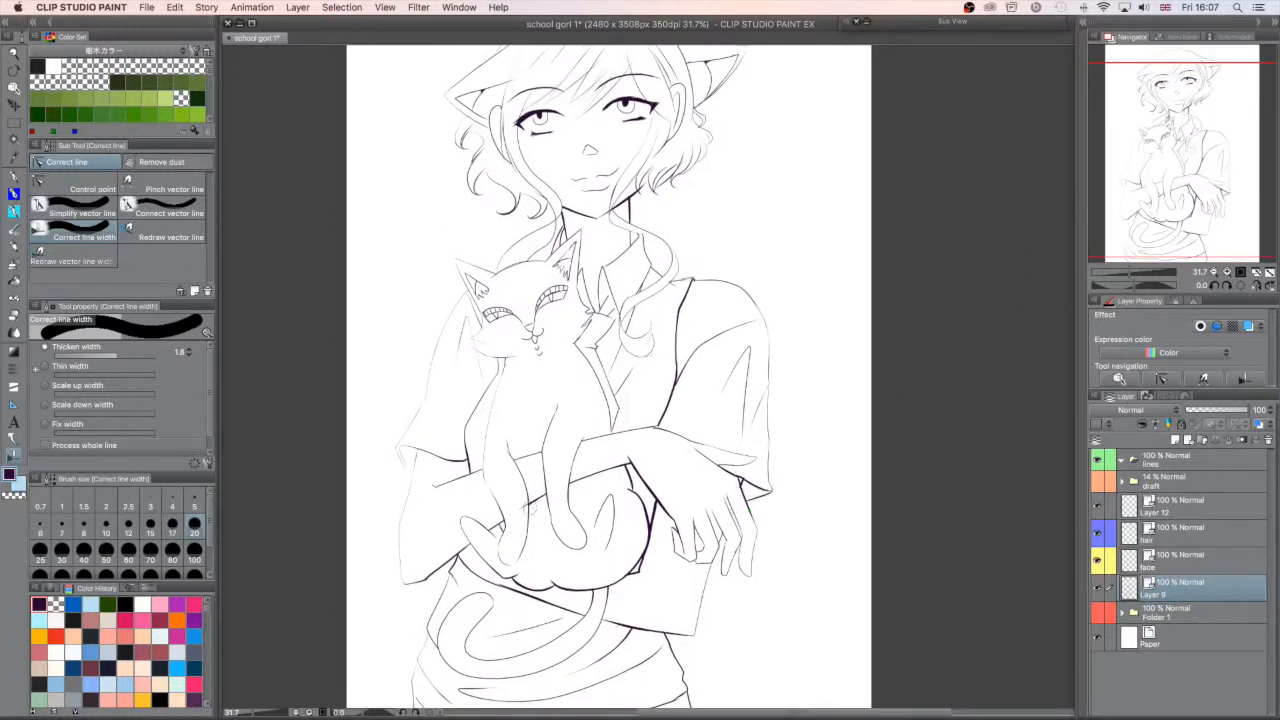
- Thicken the forearm line behind the cat's legs, the vest edge by the sleeve and the shirt collar line
drag(492, 529, 502, 526)
drag(577, 483, 620, 467)
drag(464, 440, 468, 462)
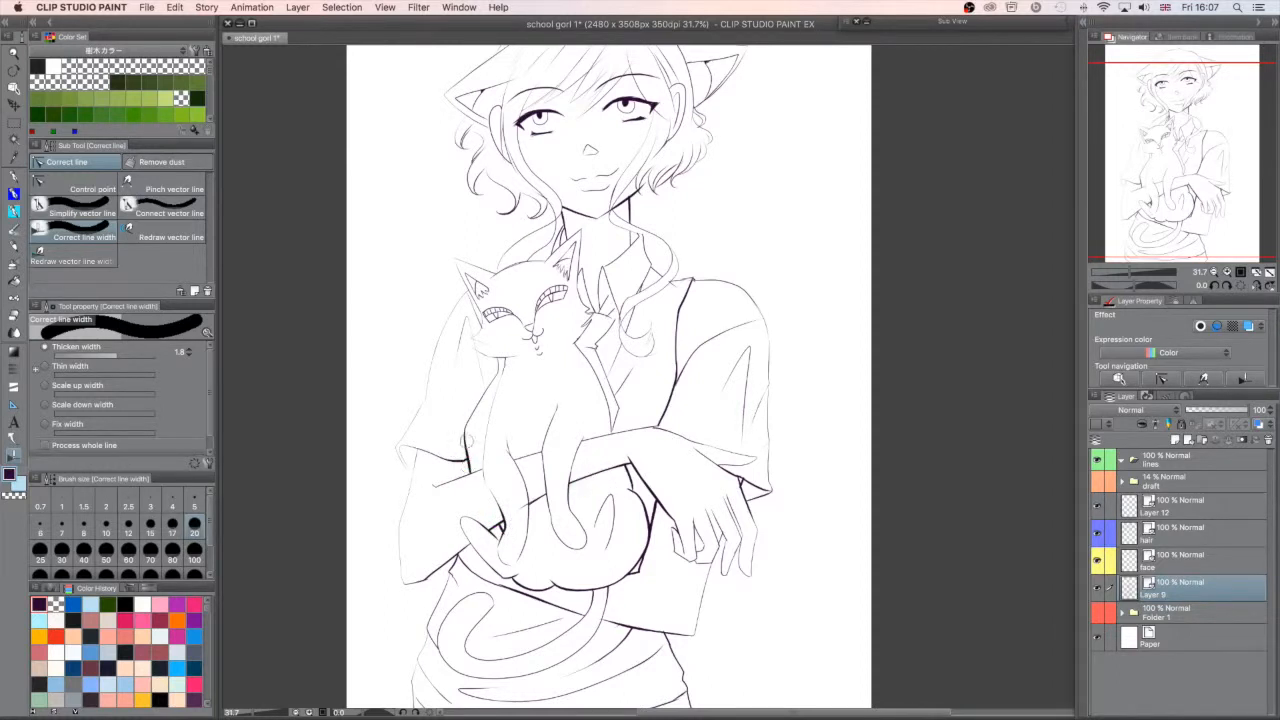
drag(1204, 148, 1209, 109)
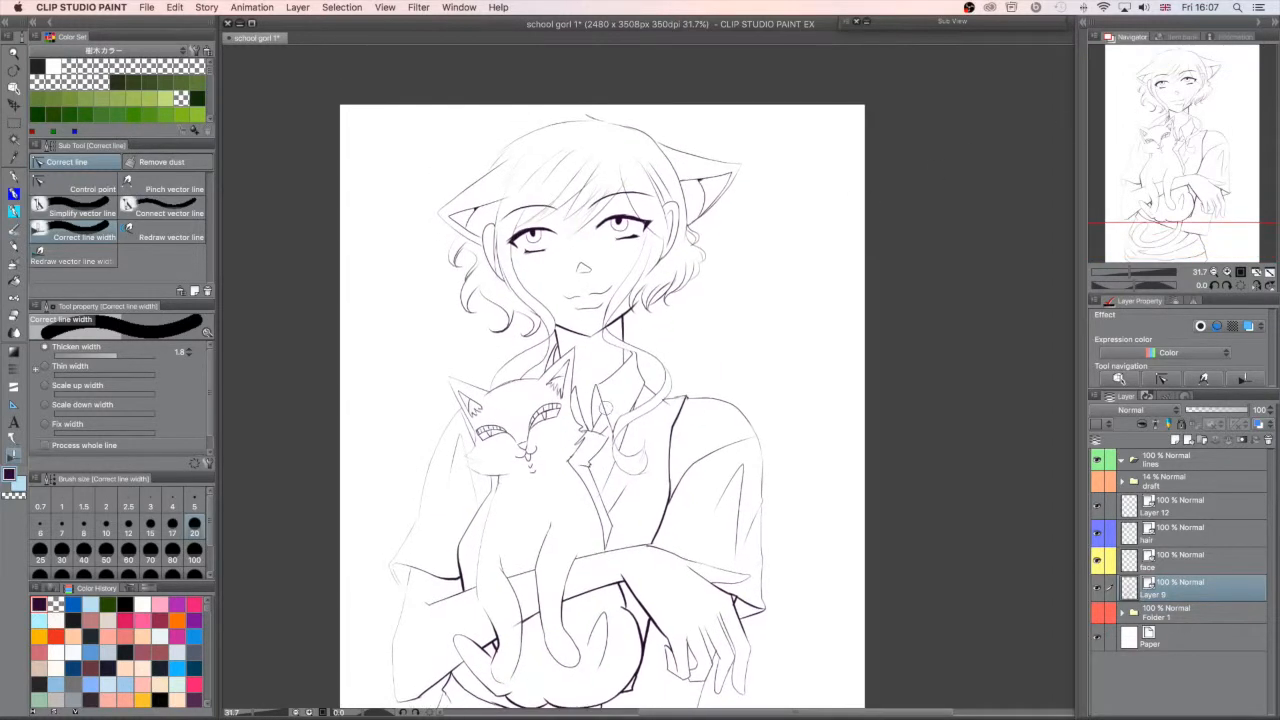
mouse_move(583, 426)
mouse_down()
mouse_move(577, 382)
mouse_move(598, 393)
mouse_up()
- Check which layer holds the mouth lines by hiding and showing the line layers one at a time
drag(1182, 200, 1188, 213)
drag(1129, 274, 1136, 274)
click(1173, 504)
drag(1195, 173, 1179, 96)
click(1097, 507)
click(1098, 507)
click(1097, 535)
click(1097, 535)
click(1097, 561)
click(1097, 561)
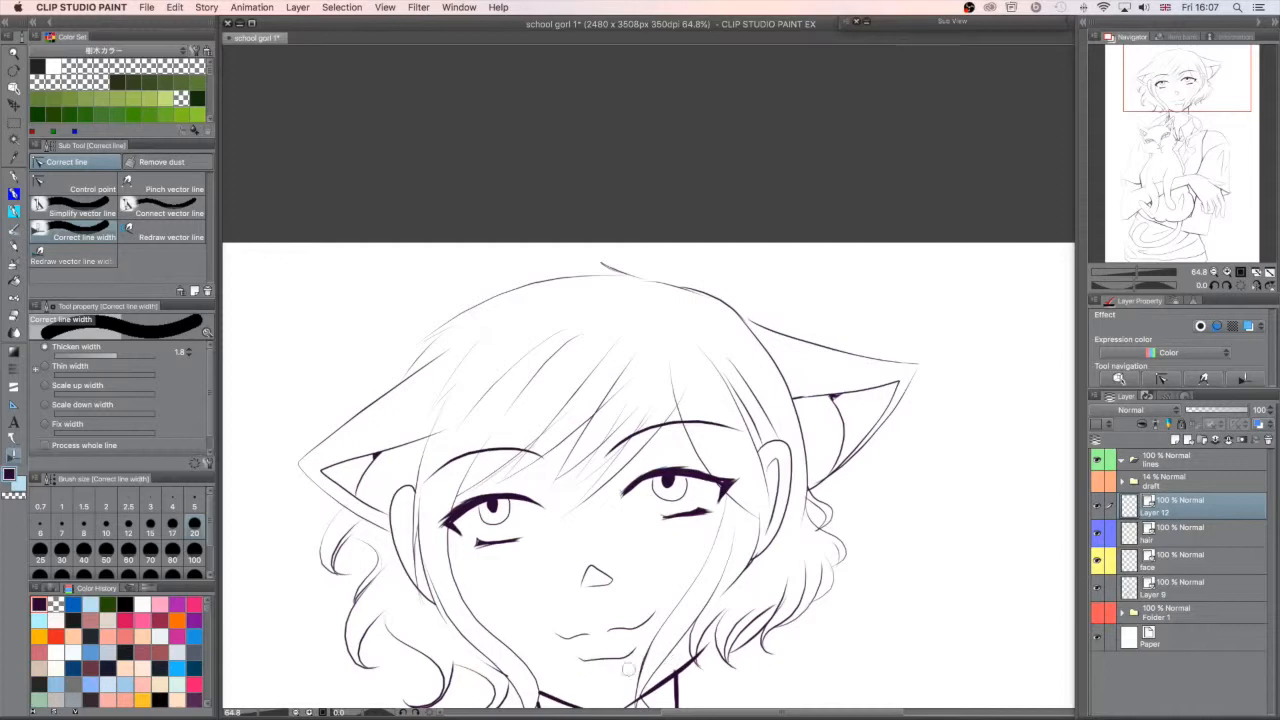
click(1098, 588)
click(1098, 588)
click(1140, 596)
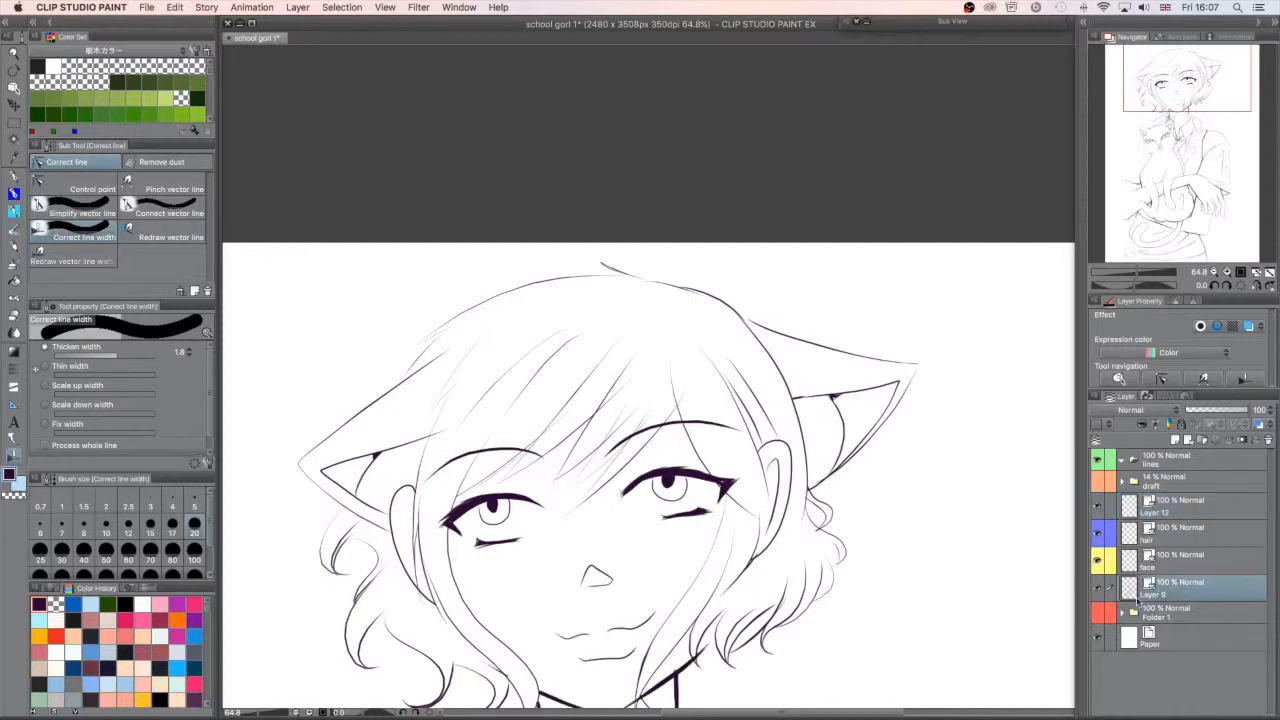
click(1155, 565)
click(1097, 562)
click(1097, 562)
click(1097, 537)
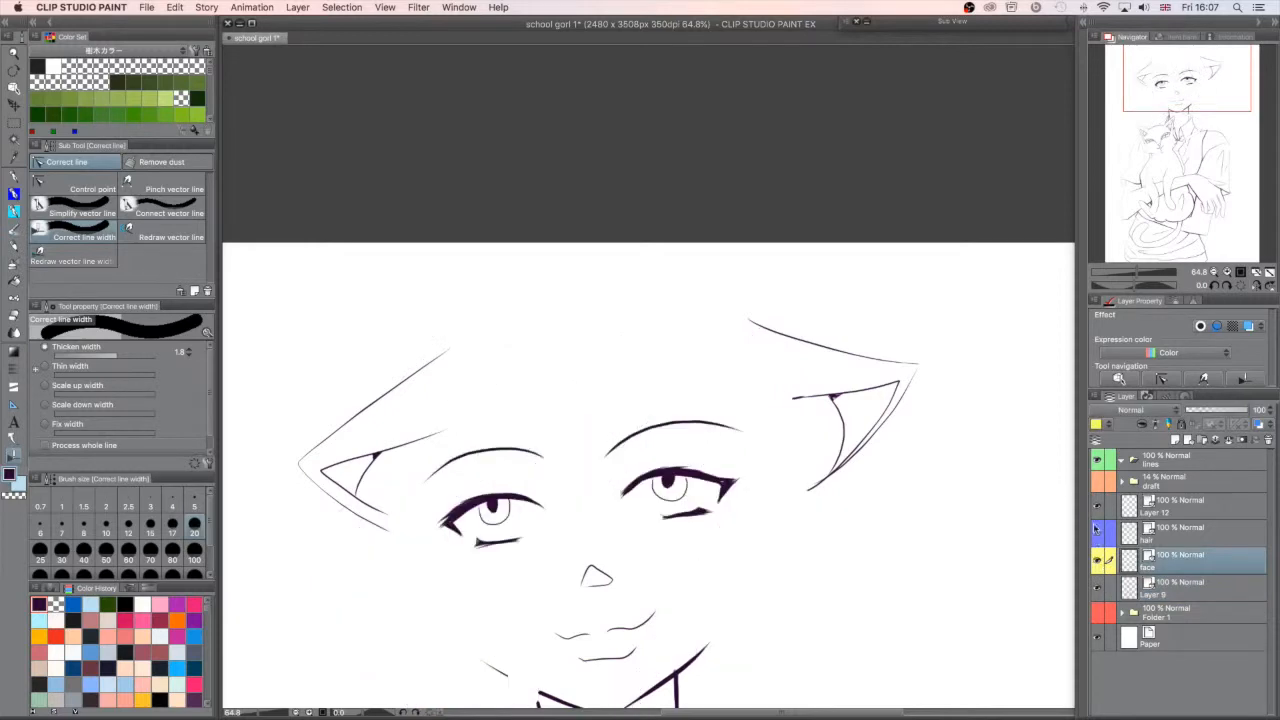
click(1097, 537)
click(1097, 508)
click(1097, 508)
- Thicken the girl's lower mouth line on Layer 9 and save the illustration
click(1160, 588)
click(1098, 588)
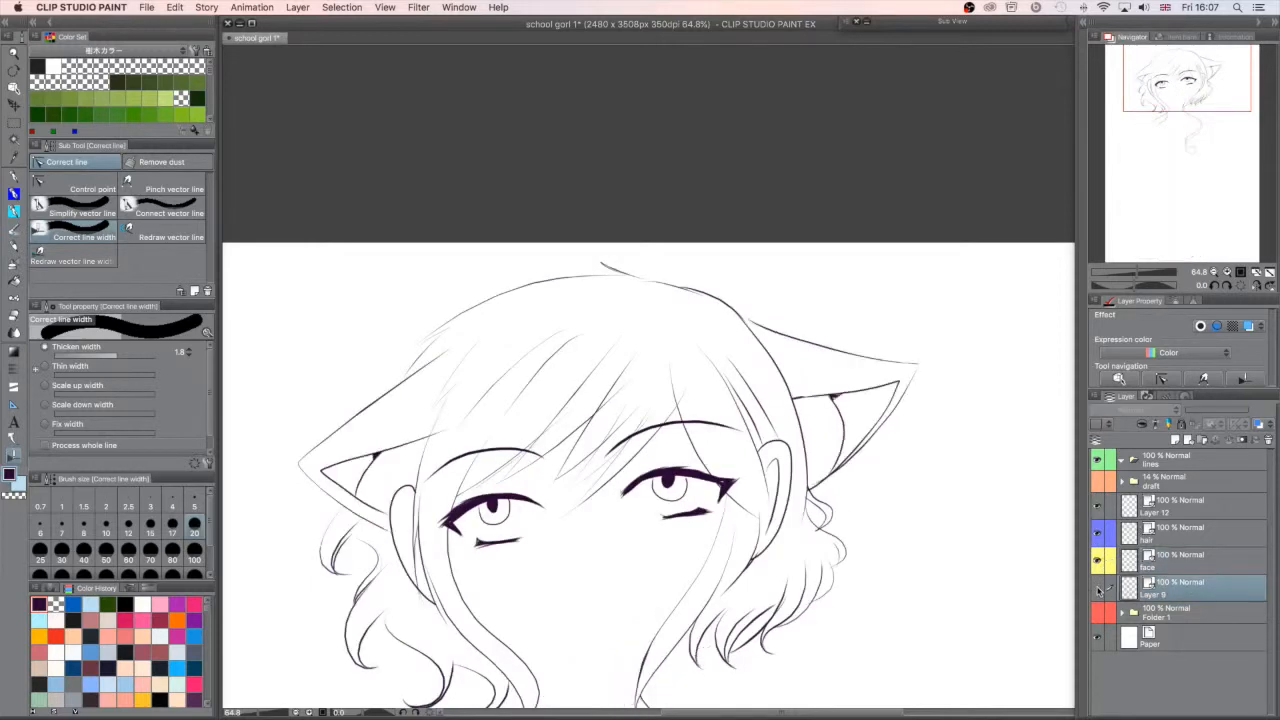
click(1098, 589)
drag(632, 654, 582, 659)
mouse_move(1247, 124)
mouse_down()
mouse_move(1245, 138)
mouse_move(1193, 131)
mouse_move(1198, 87)
mouse_up()
drag(1139, 272, 1134, 273)
drag(1178, 158, 1175, 168)
drag(1134, 273, 1128, 273)
drag(1193, 156, 1187, 186)
key(super+s)
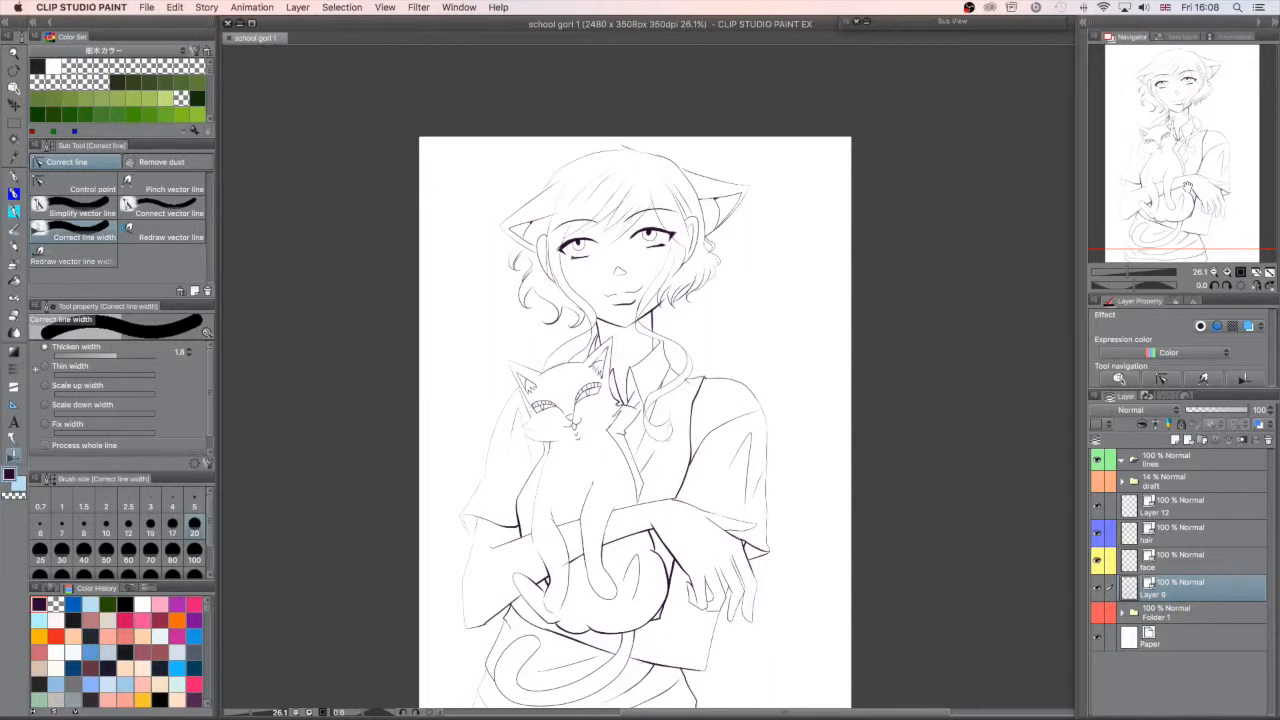
mouse_move(1212, 146)
mouse_down()
mouse_move(1199, 149)
mouse_move(1202, 166)
mouse_move(1224, 156)
mouse_up()
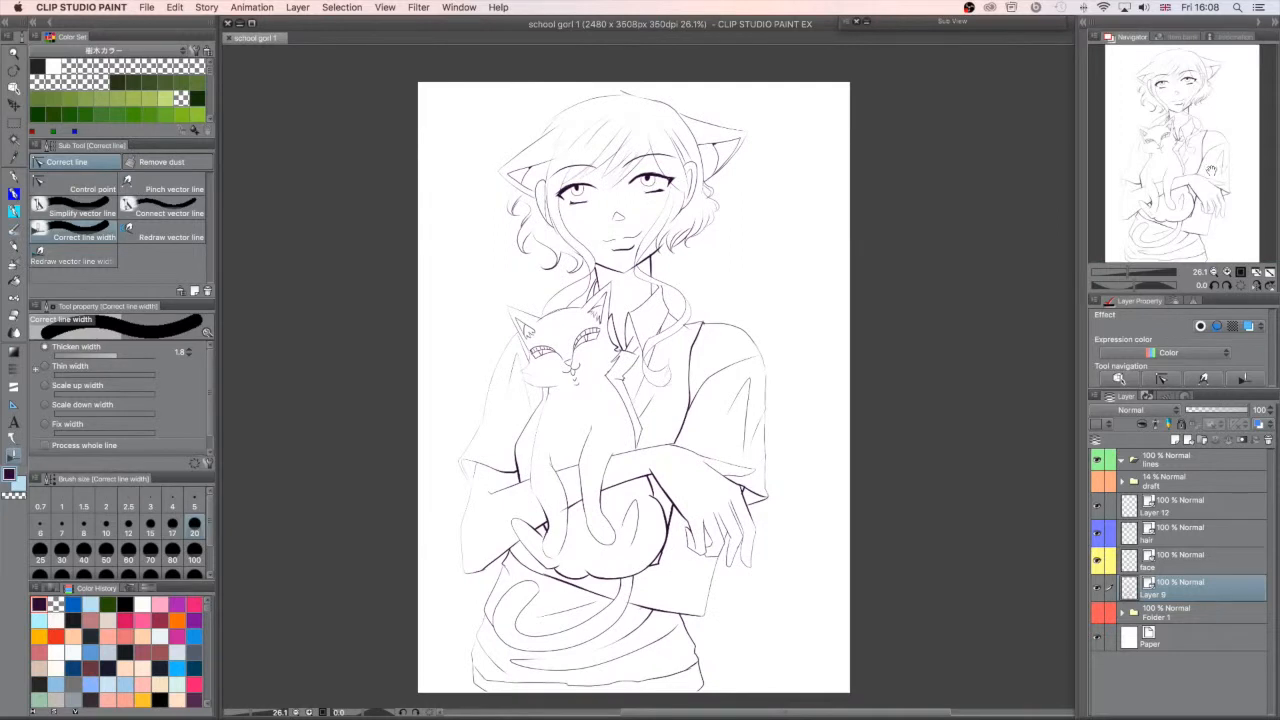
drag(1200, 182, 1203, 165)
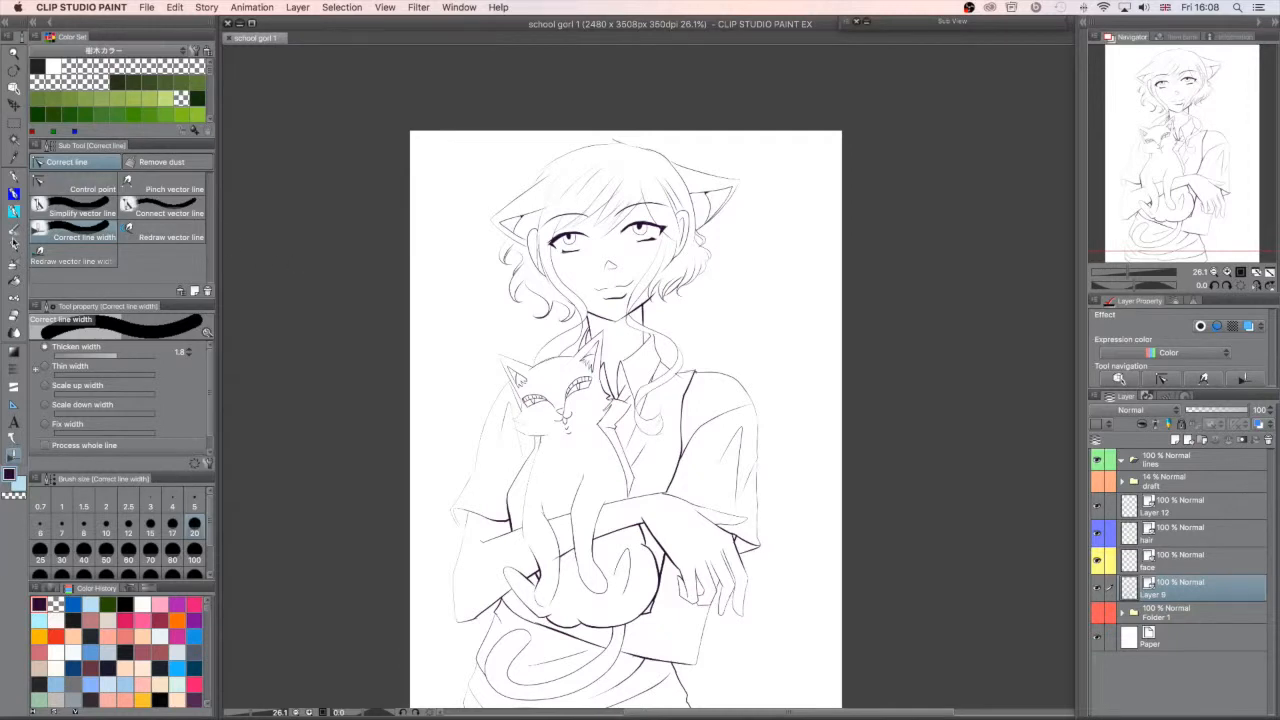
click(13, 245)
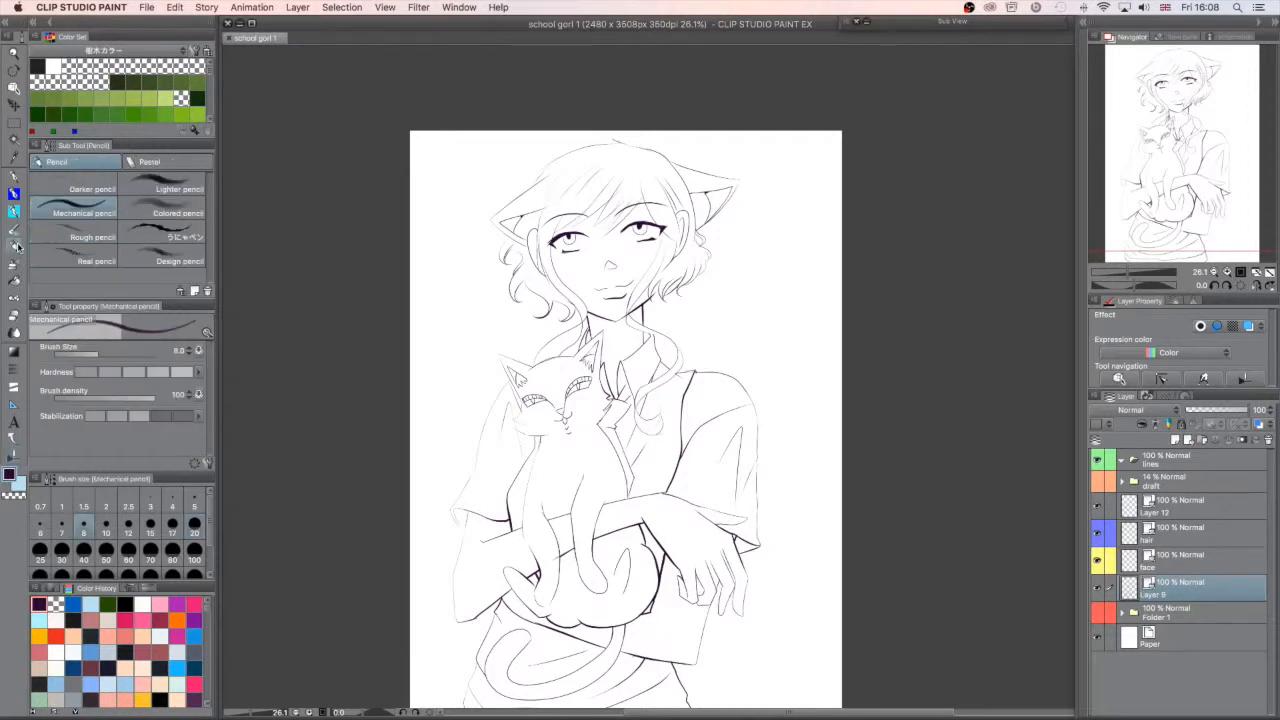
drag(1198, 180, 1191, 164)
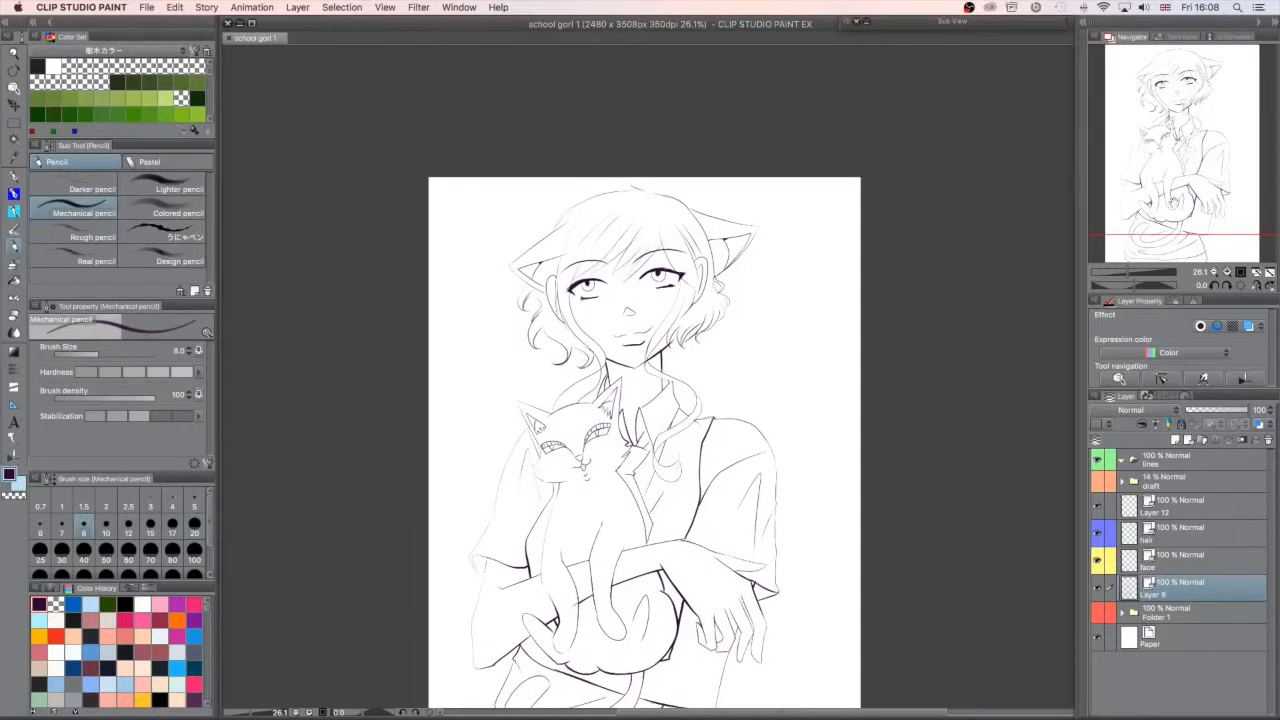
drag(1166, 178, 1168, 170)
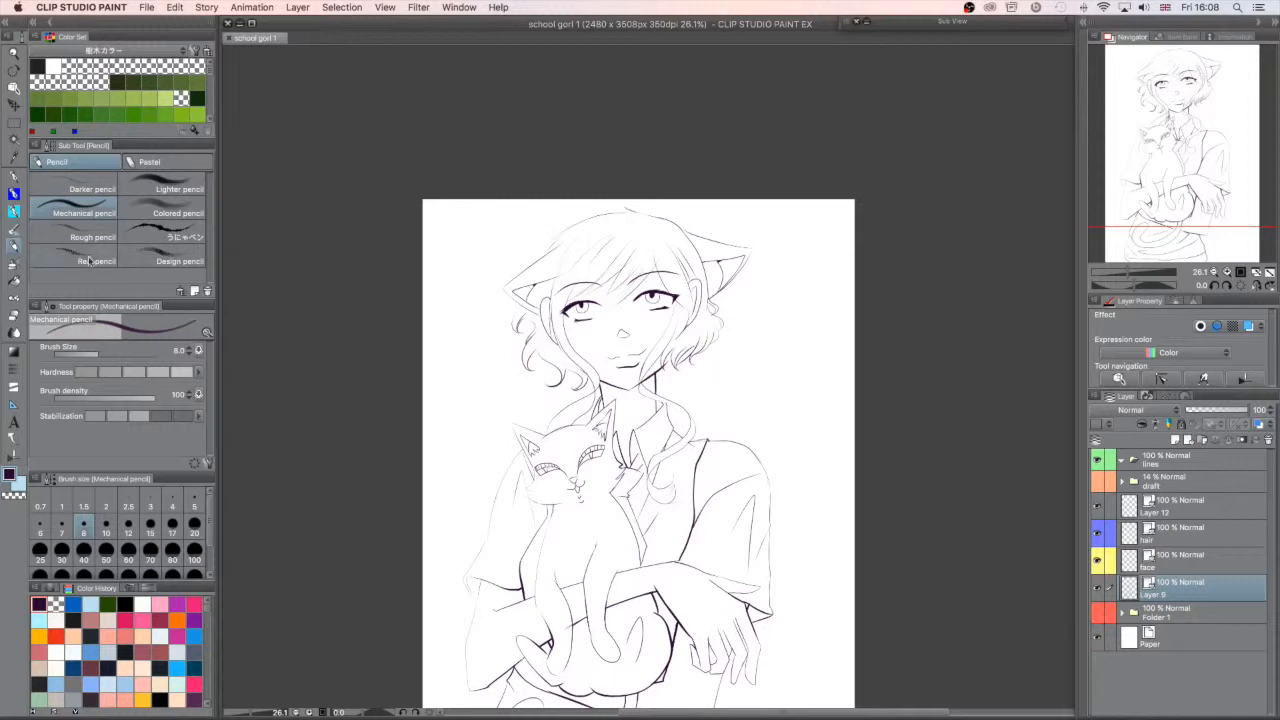
- Switch to the smooth line drawing pen in the drawing 1 group and open its detailed sub tool settings
key(p)
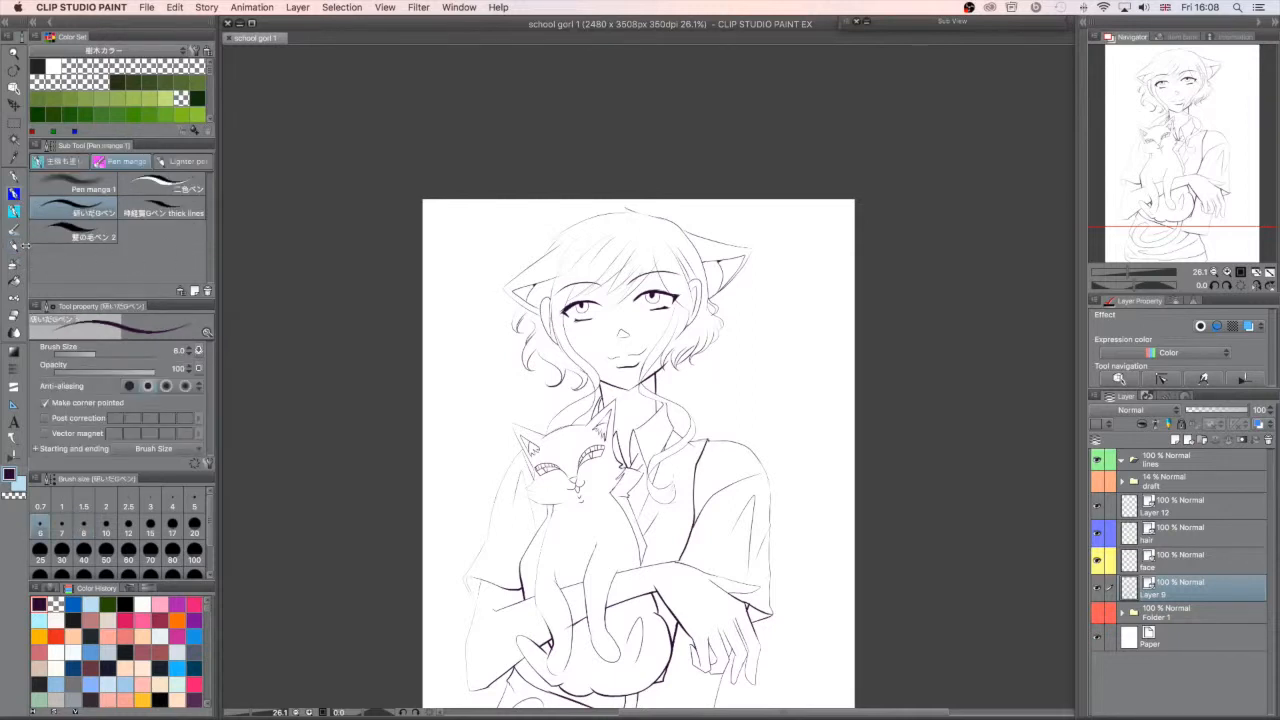
key(p)
click(14, 211)
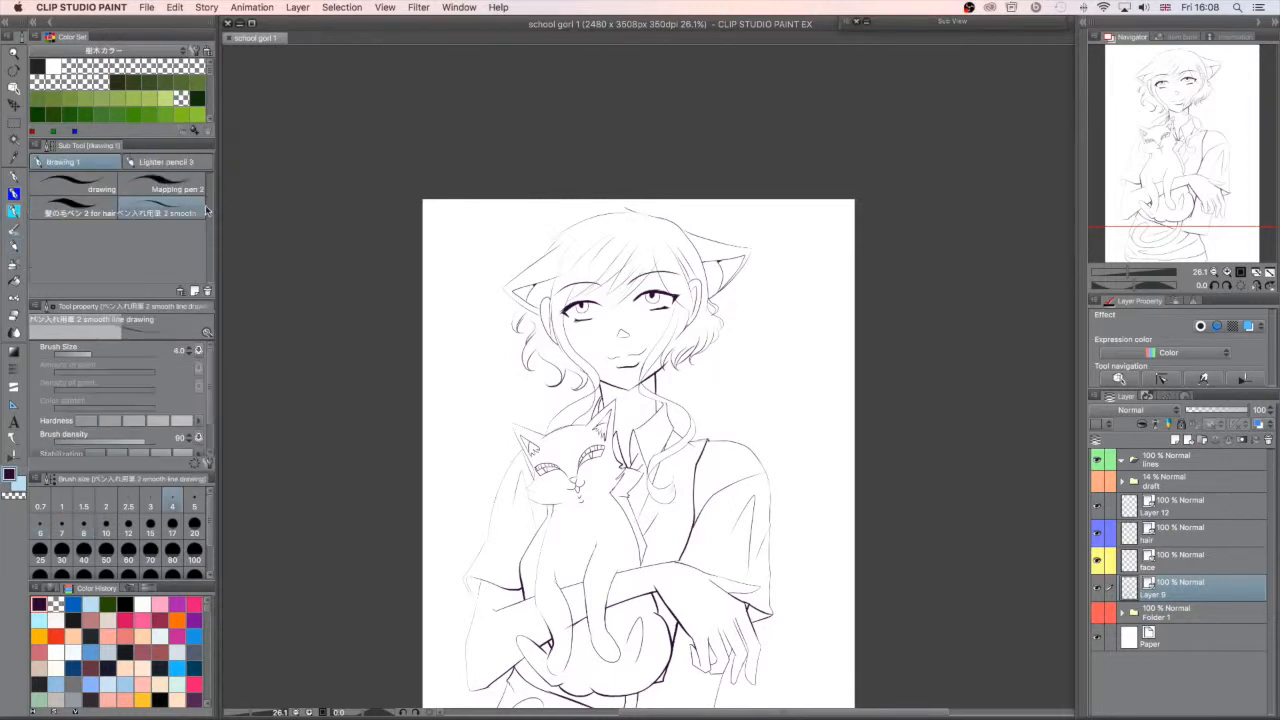
mouse_move(217, 216)
mouse_down()
mouse_move(290, 218)
mouse_move(204, 228)
mouse_move(232, 226)
mouse_move(216, 224)
mouse_up()
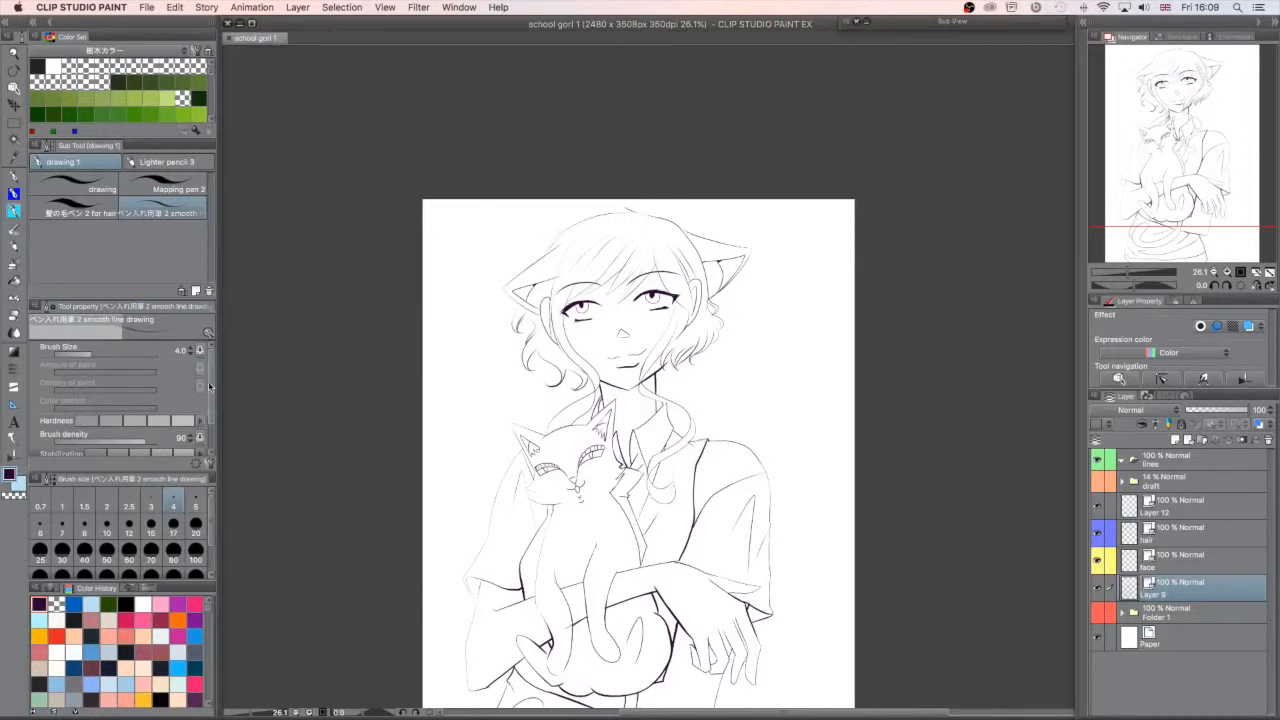
drag(214, 390, 210, 411)
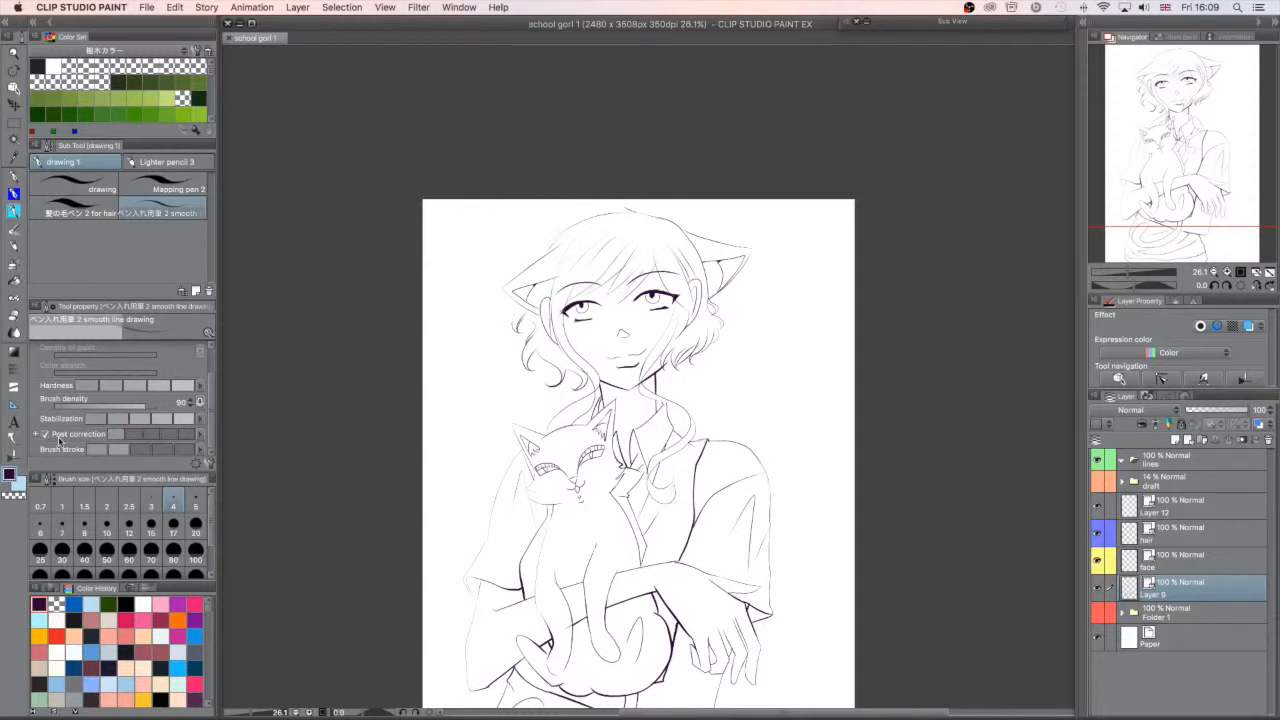
click(197, 463)
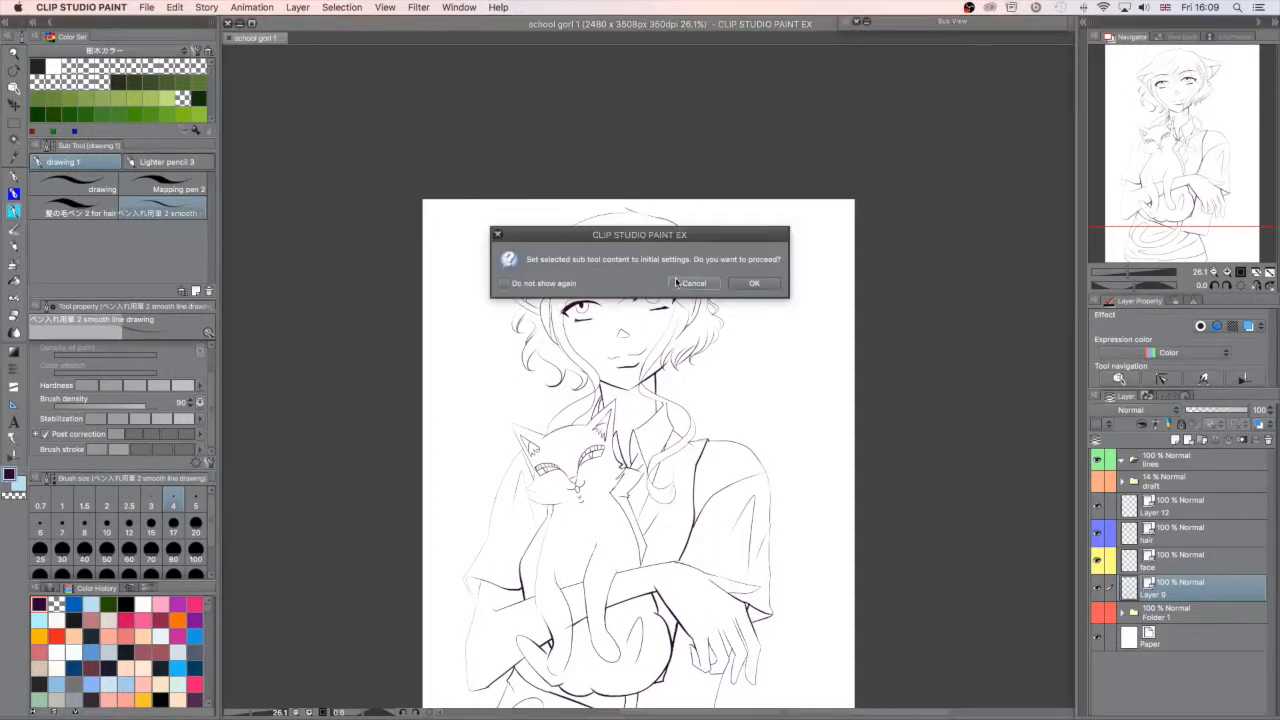
key(Escape)
click(208, 462)
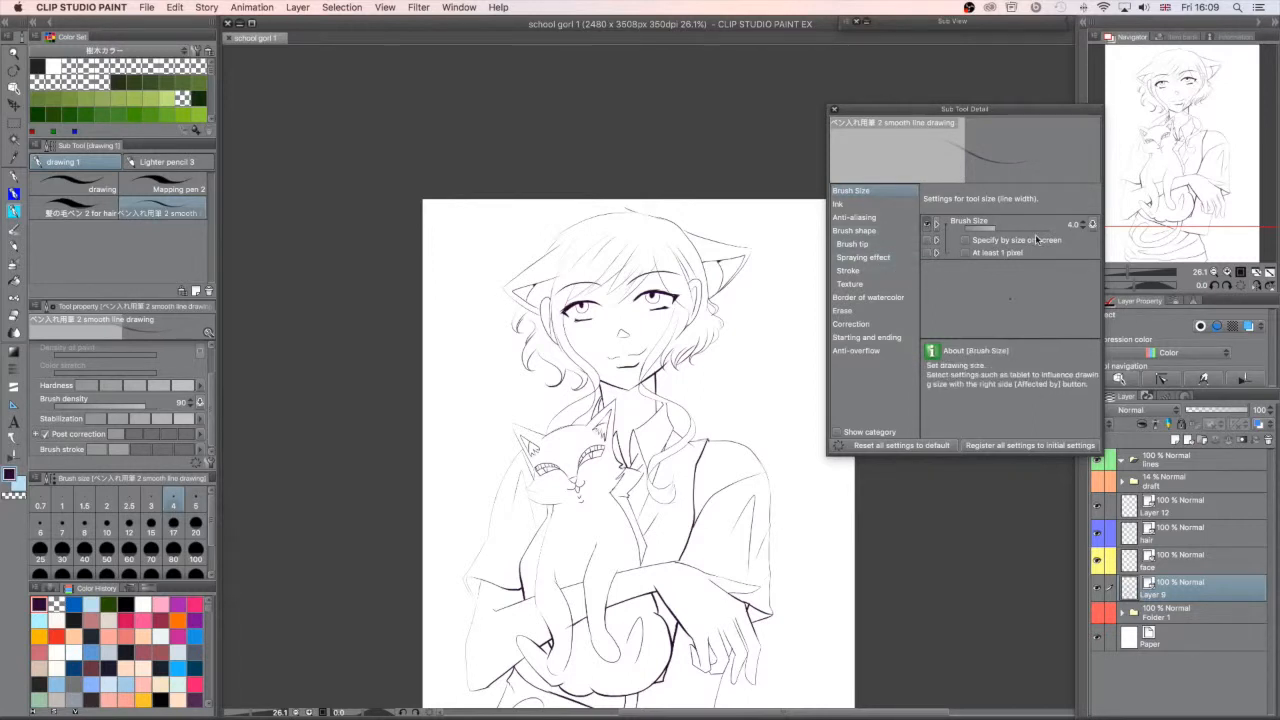
- Examine the pen's detailed settings from Ink to Correction, and toggle whether Post correction is shown in the tool properties
click(885, 204)
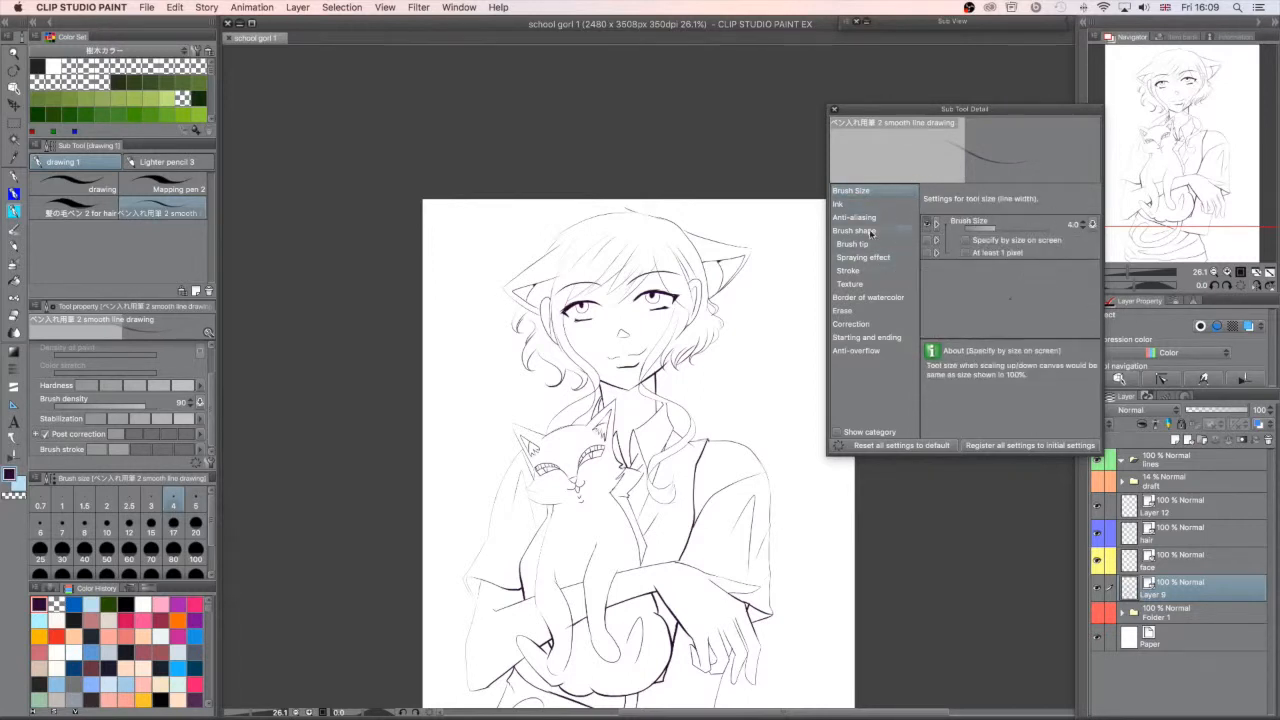
click(903, 216)
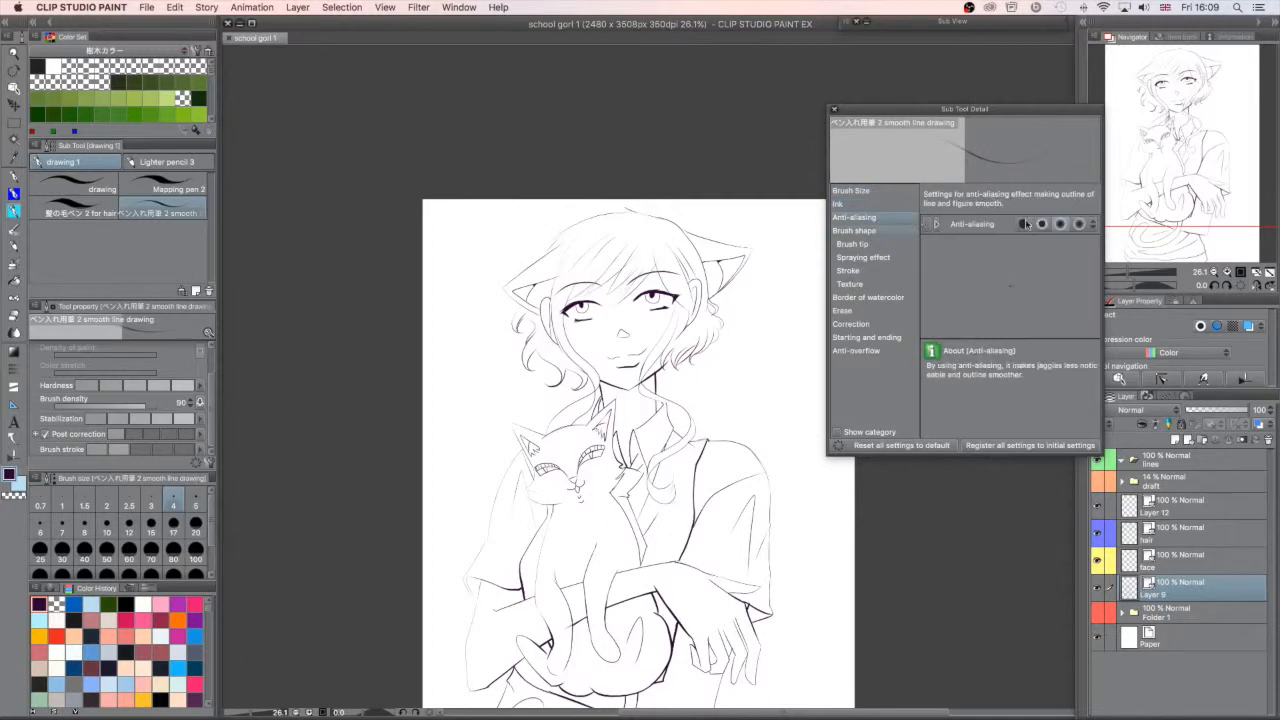
click(868, 243)
click(892, 258)
click(888, 295)
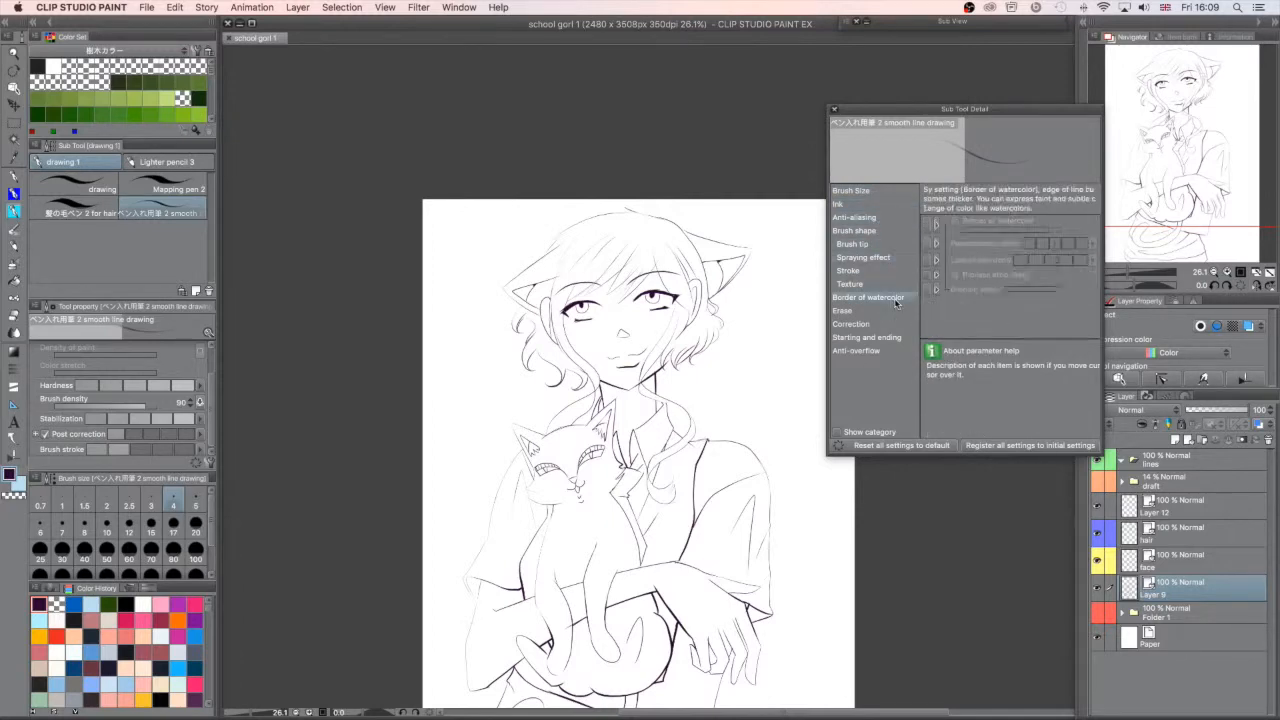
click(888, 312)
click(887, 326)
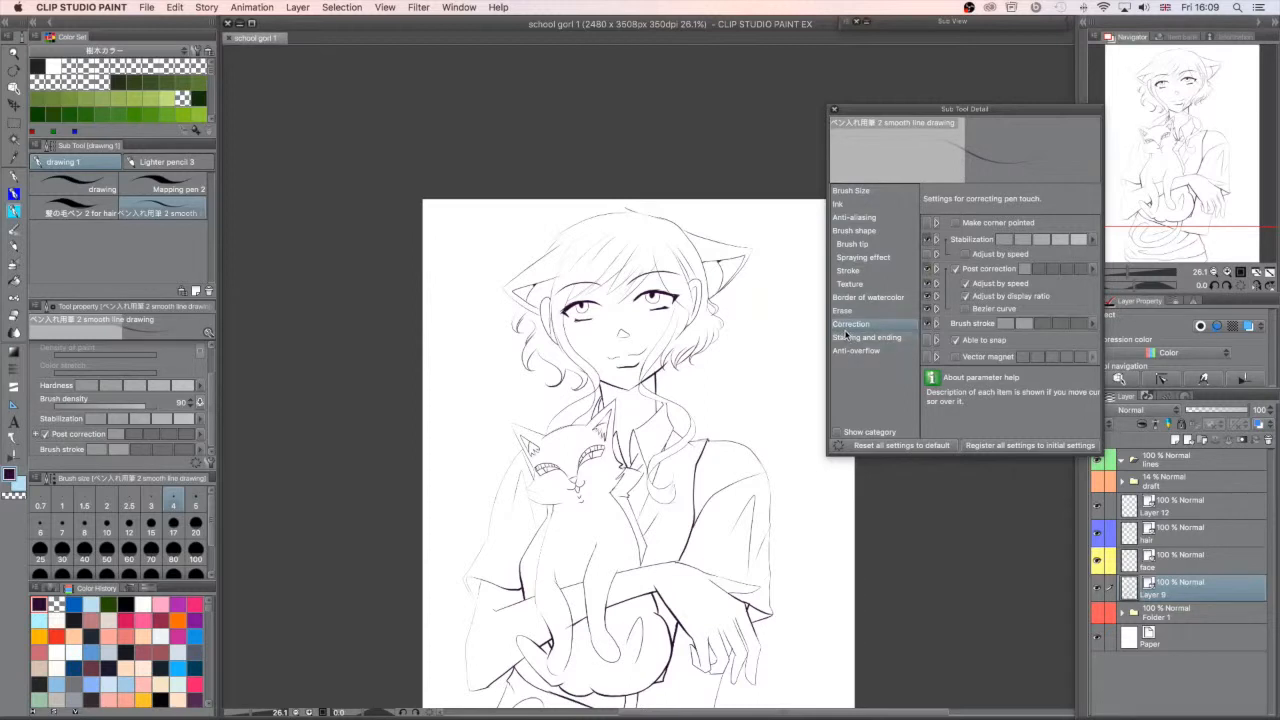
click(929, 270)
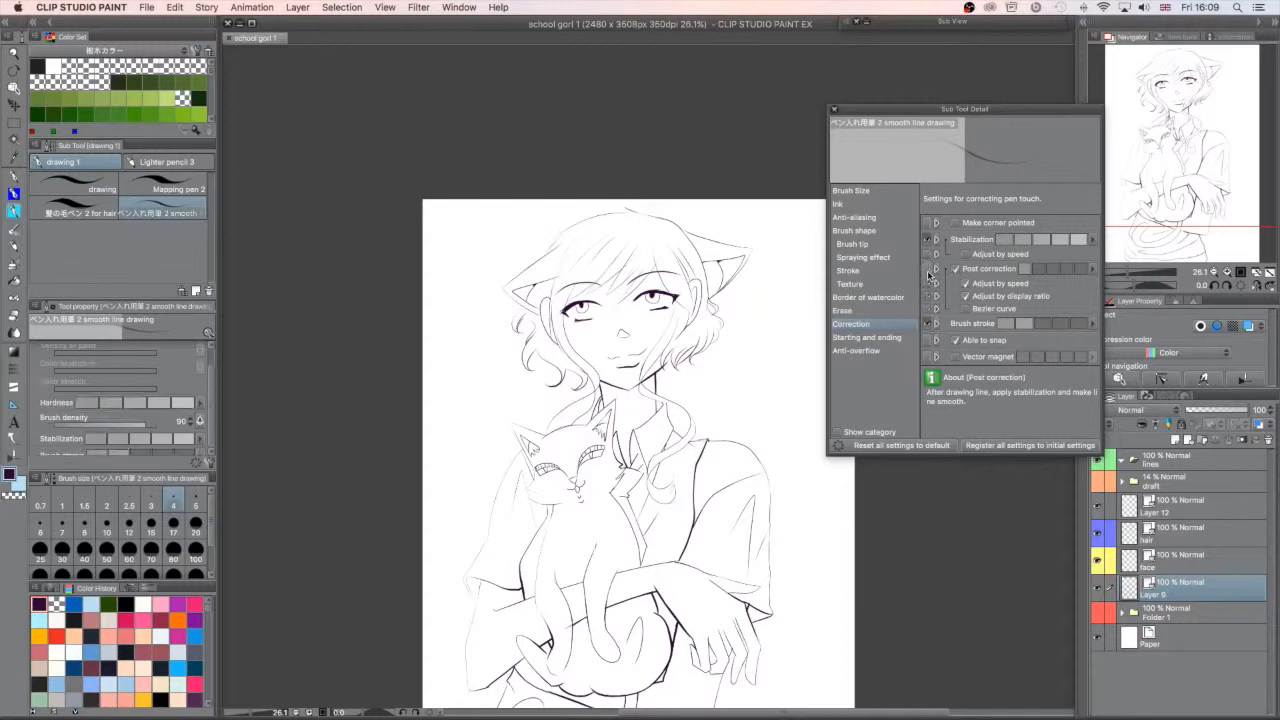
click(929, 270)
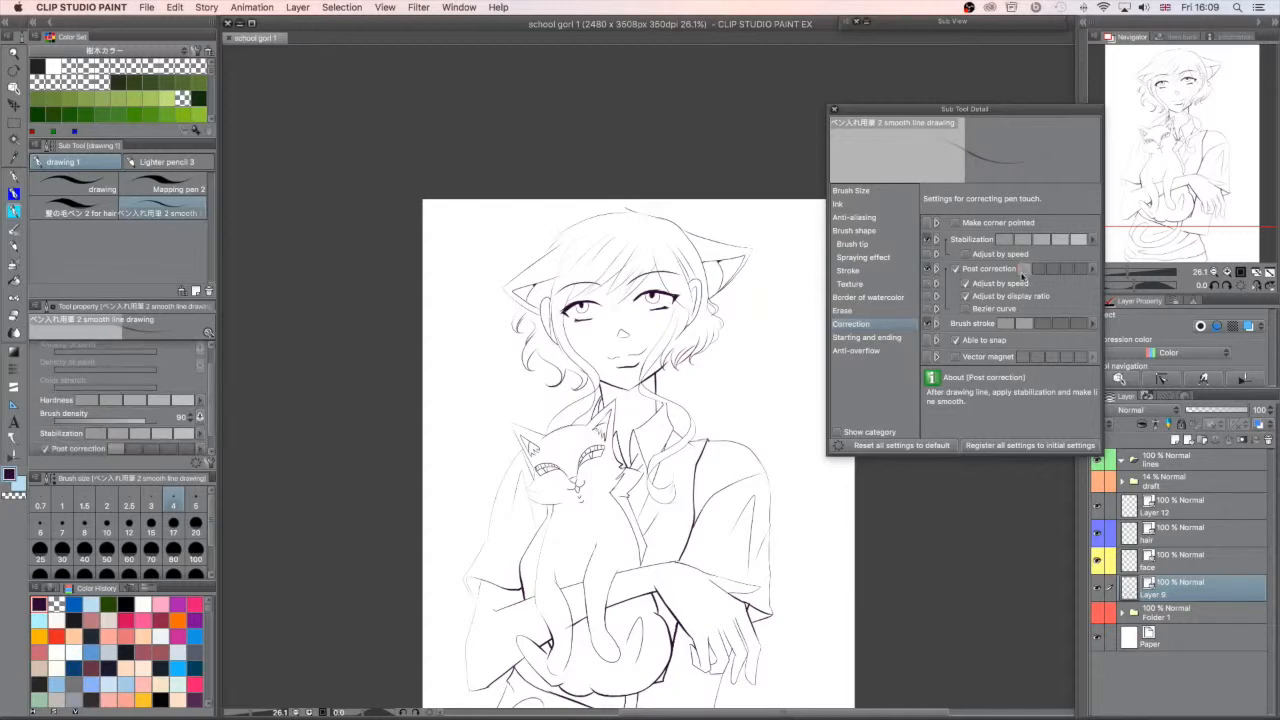
- Raise the pen's Post correction to the fourth level and add a new raster layer above Layer 12
click(1036, 271)
drag(1034, 279, 1089, 284)
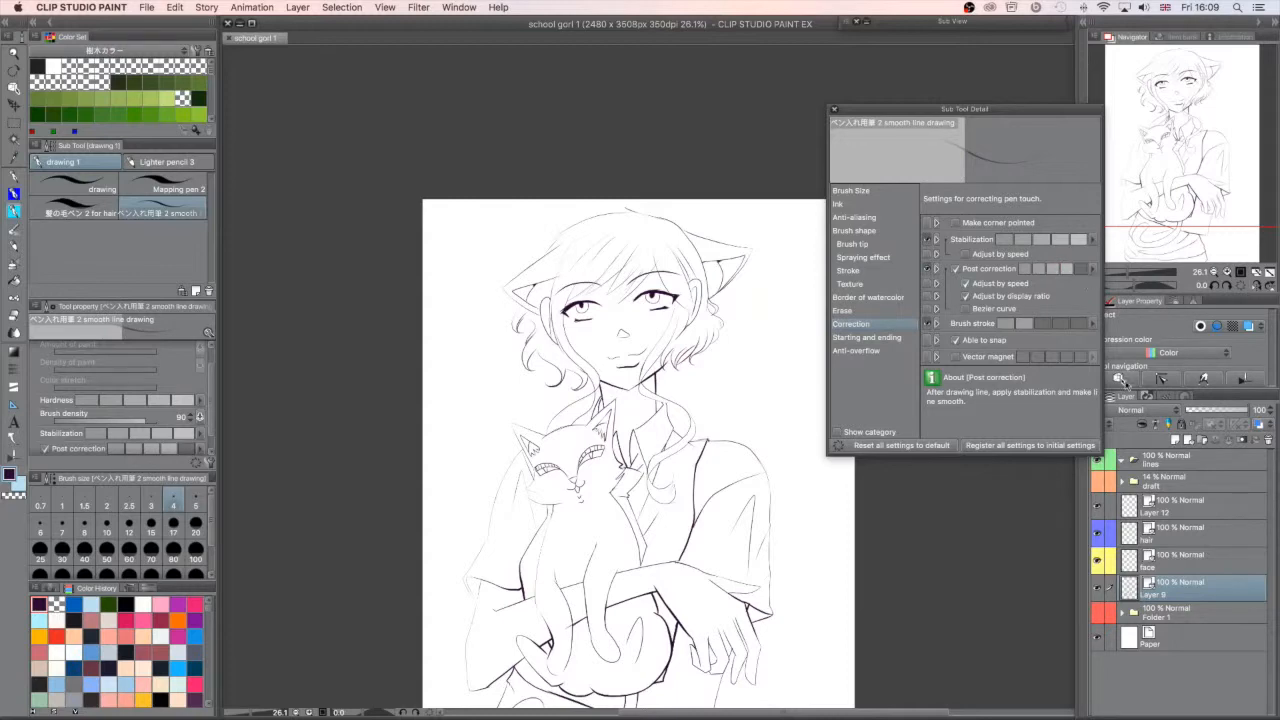
click(1240, 605)
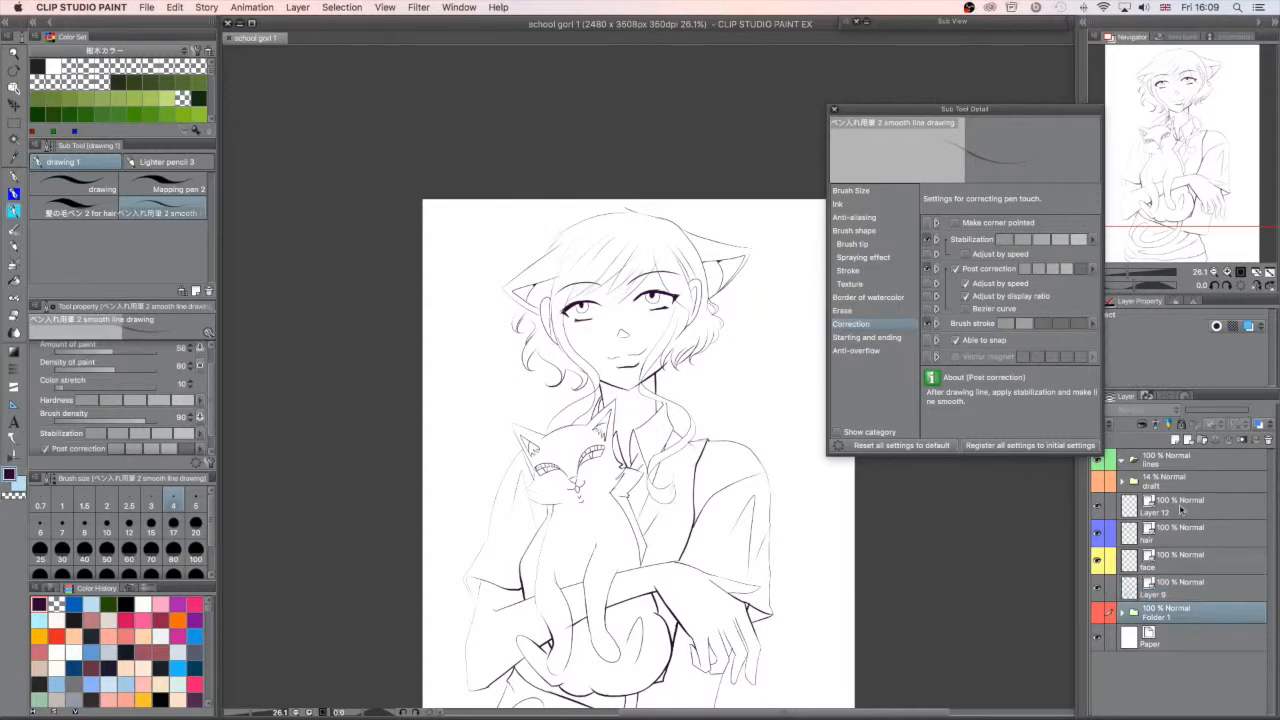
click(1180, 510)
click(1177, 440)
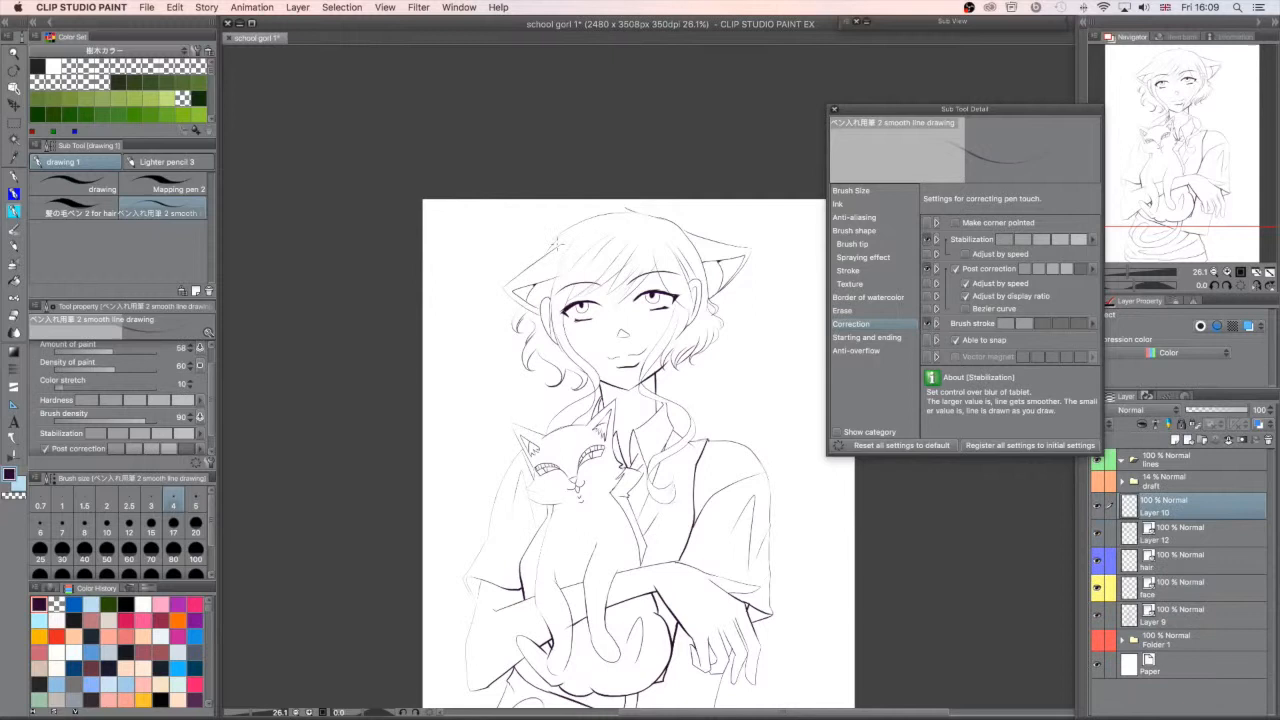
- Set the brush size to 10 and try long curved strokes beside the girl's head on Layer 10, undoing them
click(197, 535)
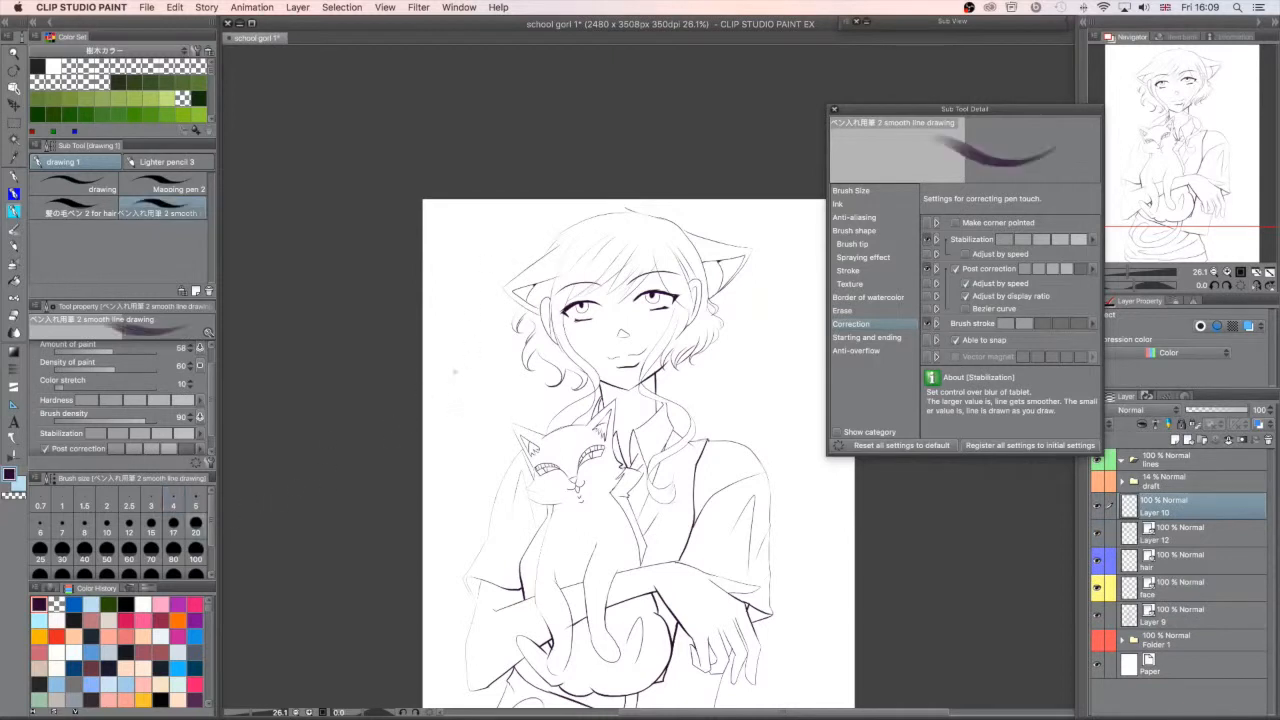
click(107, 522)
drag(496, 368, 450, 440)
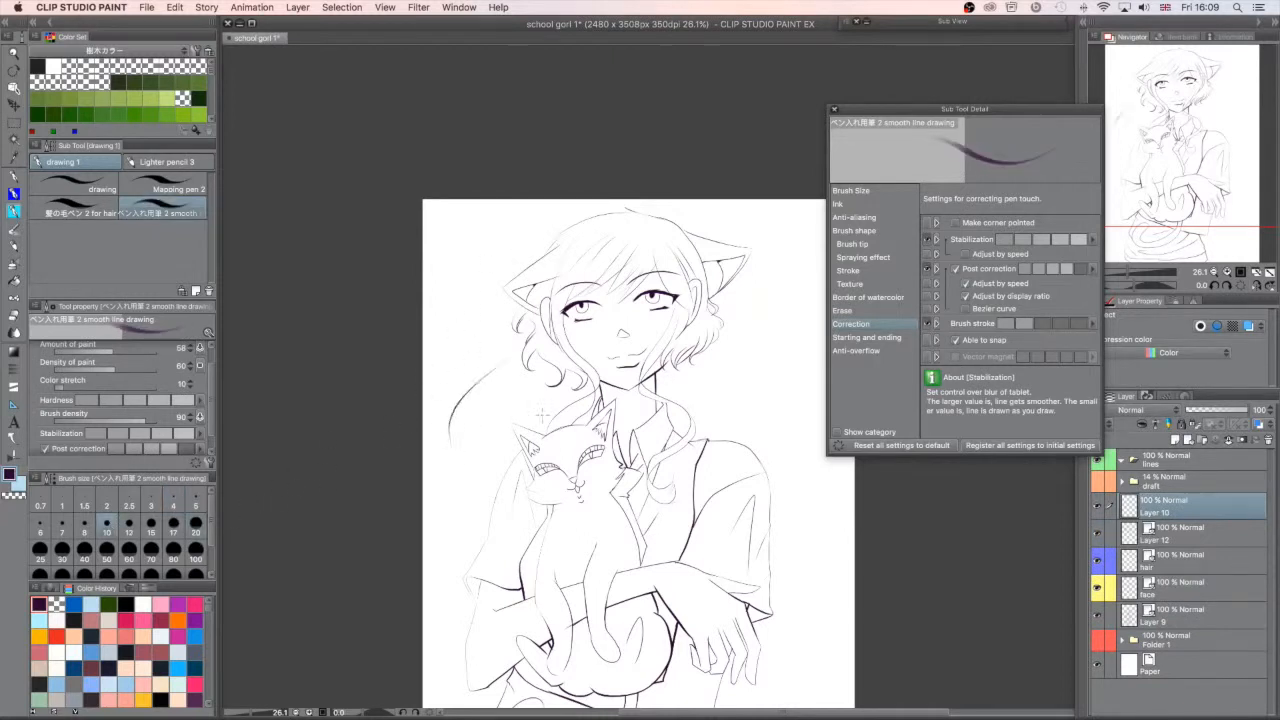
drag(528, 376, 449, 505)
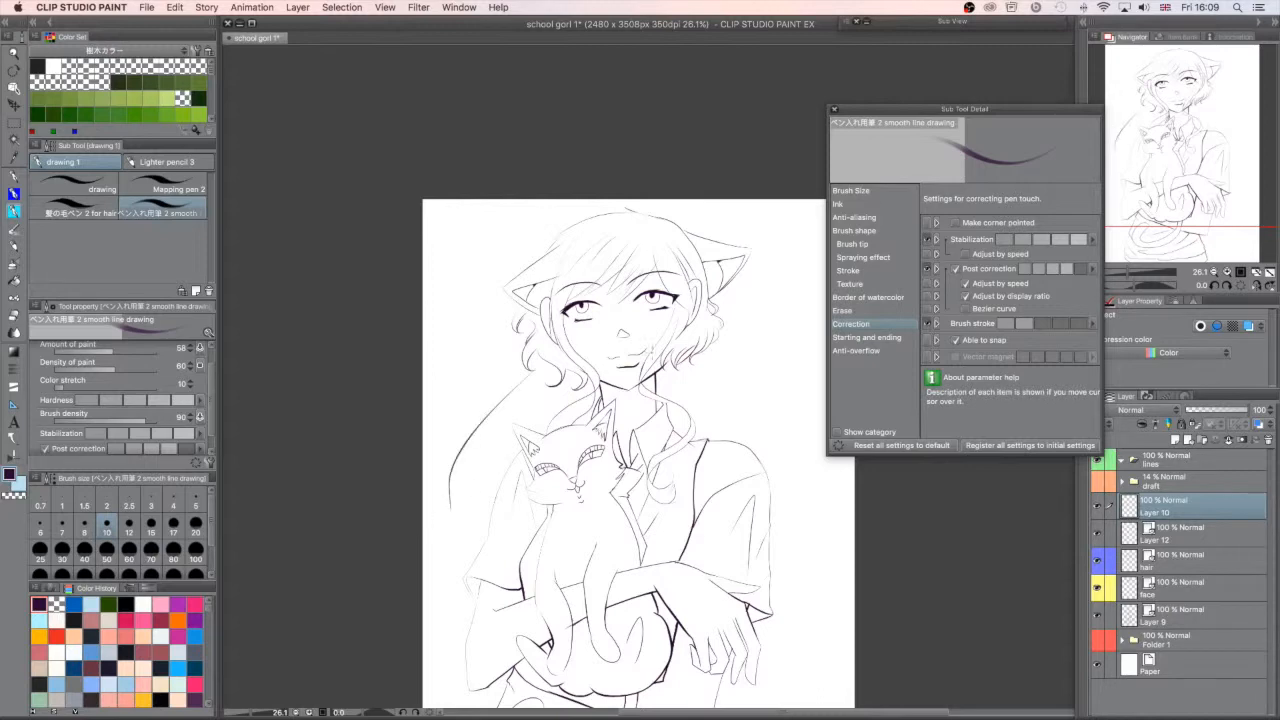
key(ctrl+z)
drag(479, 304, 472, 476)
key(ctrl+z)
drag(476, 320, 465, 386)
drag(528, 330, 436, 478)
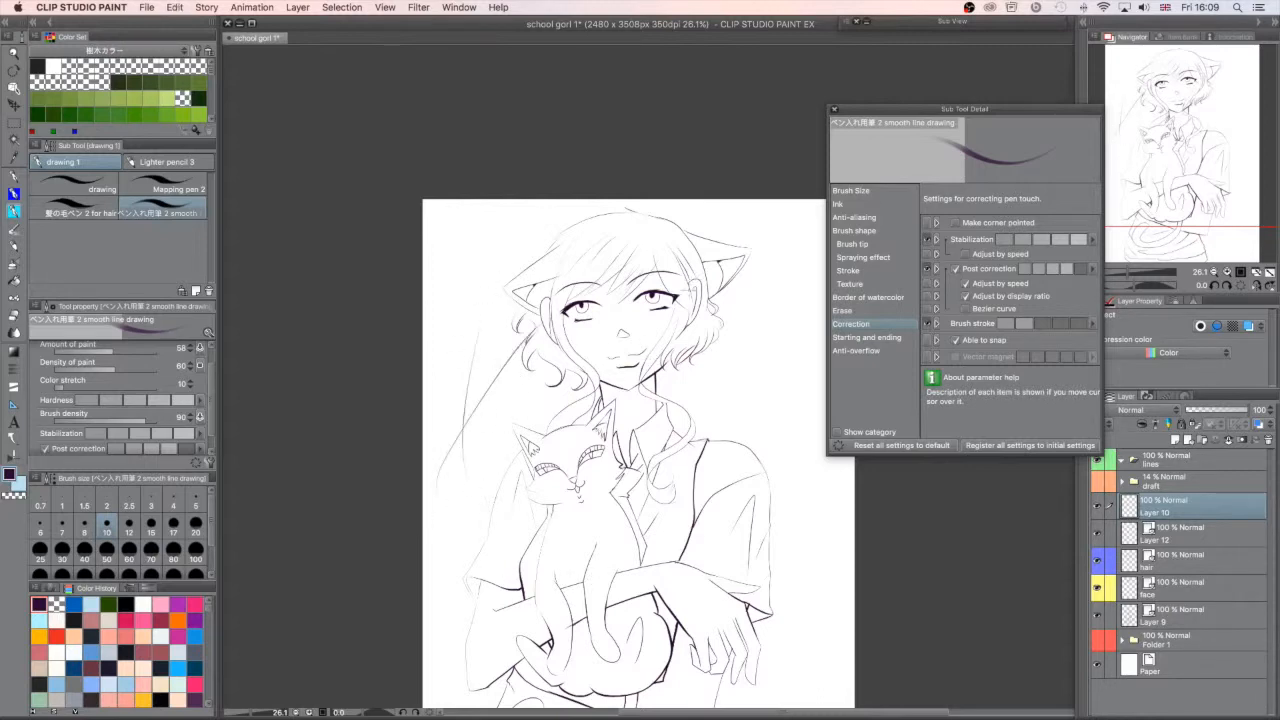
key(ctrl+z)
- Try curved strokes in the blank areas on both sides of the girl with strong Post correction, undoing each
drag(752, 322, 708, 428)
key(ctrl+z)
mouse_move(772, 312)
mouse_down()
mouse_move(704, 355)
mouse_move(785, 400)
mouse_up()
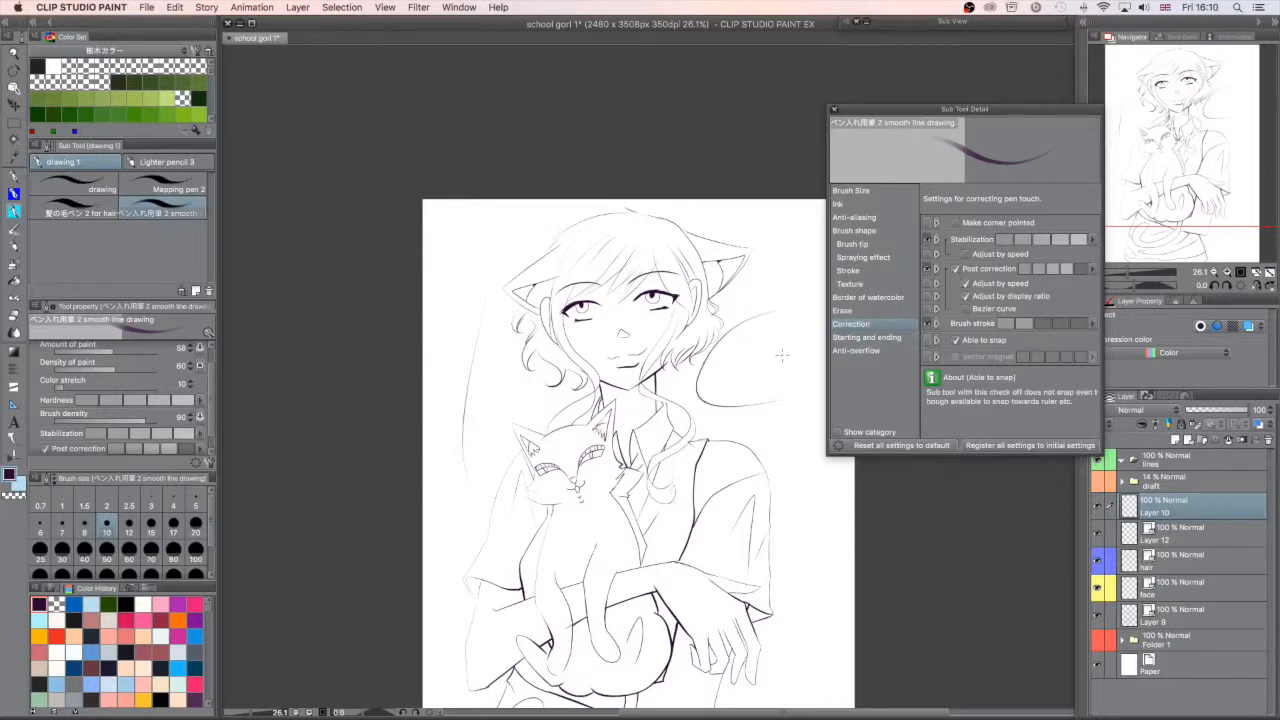
key(ctrl+z)
drag(766, 322, 730, 408)
key(ctrl+z)
key(ctrl+z)
drag(461, 411, 492, 400)
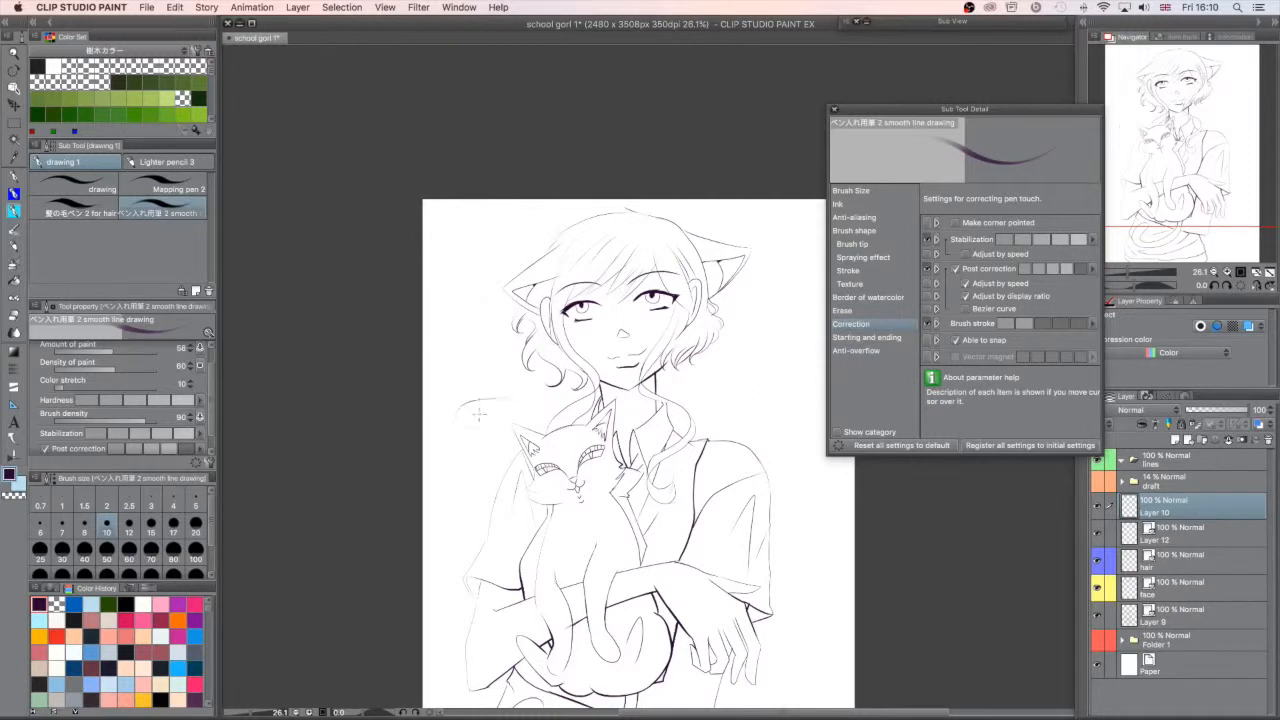
key(ctrl+z)
key(ctrl+z)
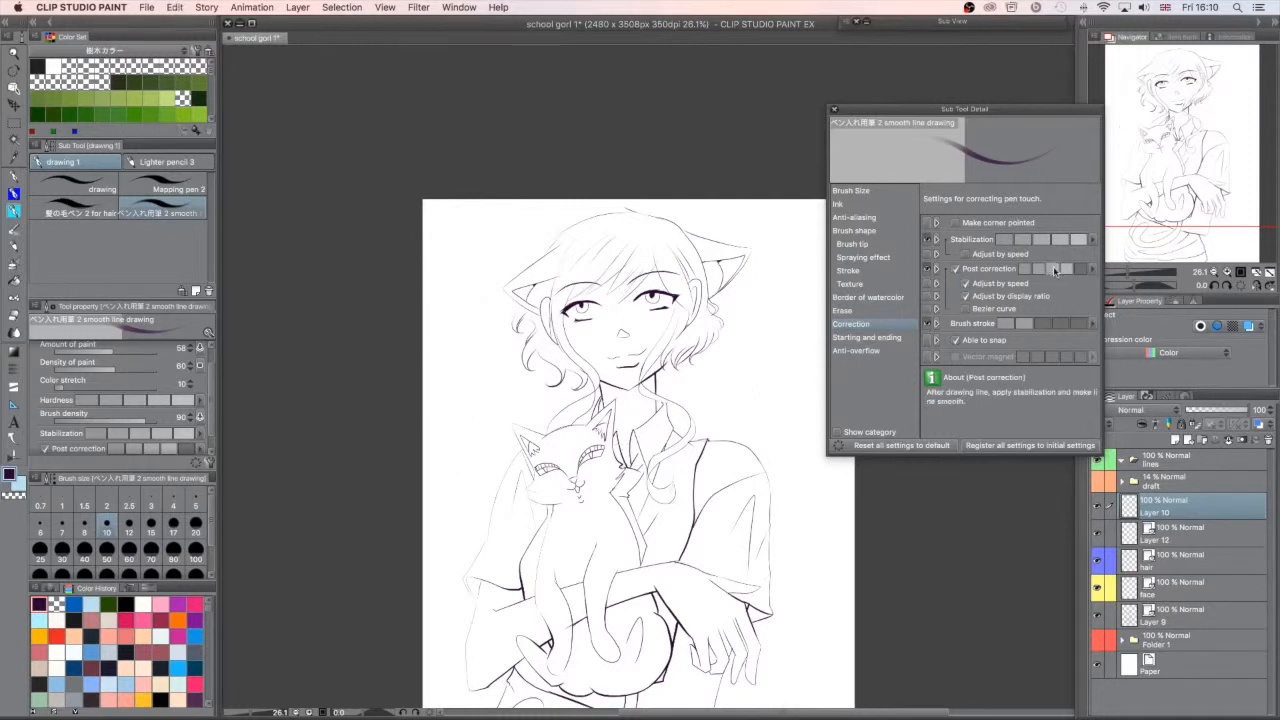
- Try strokes on both sides of the girl with Post correction at the third level, then undo them all
mouse_move(444, 430)
mouse_down()
mouse_move(472, 402)
mouse_move(527, 391)
mouse_move(497, 396)
mouse_up()
mouse_move(727, 379)
mouse_down()
mouse_move(761, 372)
mouse_move(800, 408)
mouse_up()
drag(773, 279, 759, 408)
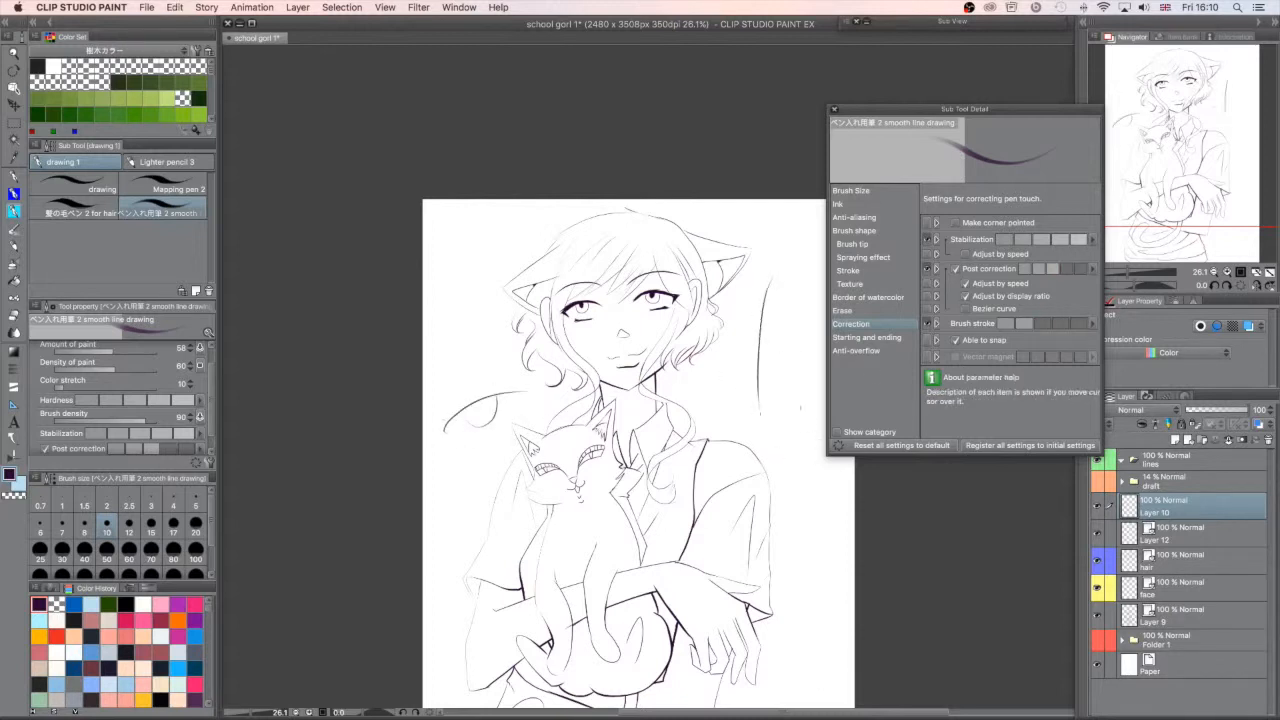
drag(789, 299, 774, 414)
key(super+z)
key(super+z)
key(super+z)
key(super+z)
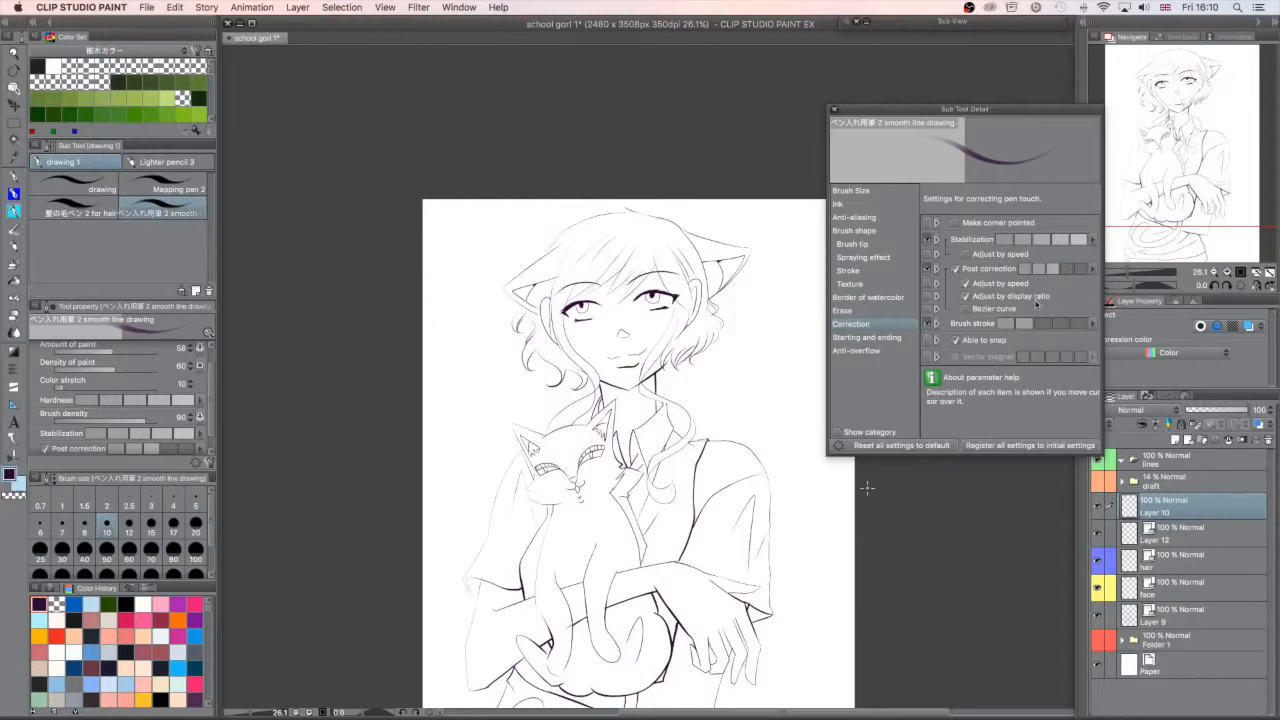
- Try oval strokes above the girl's shoulder with Post correction at the second level, undoing each
mouse_move(728, 400)
mouse_down()
mouse_move(798, 388)
mouse_move(720, 418)
mouse_up()
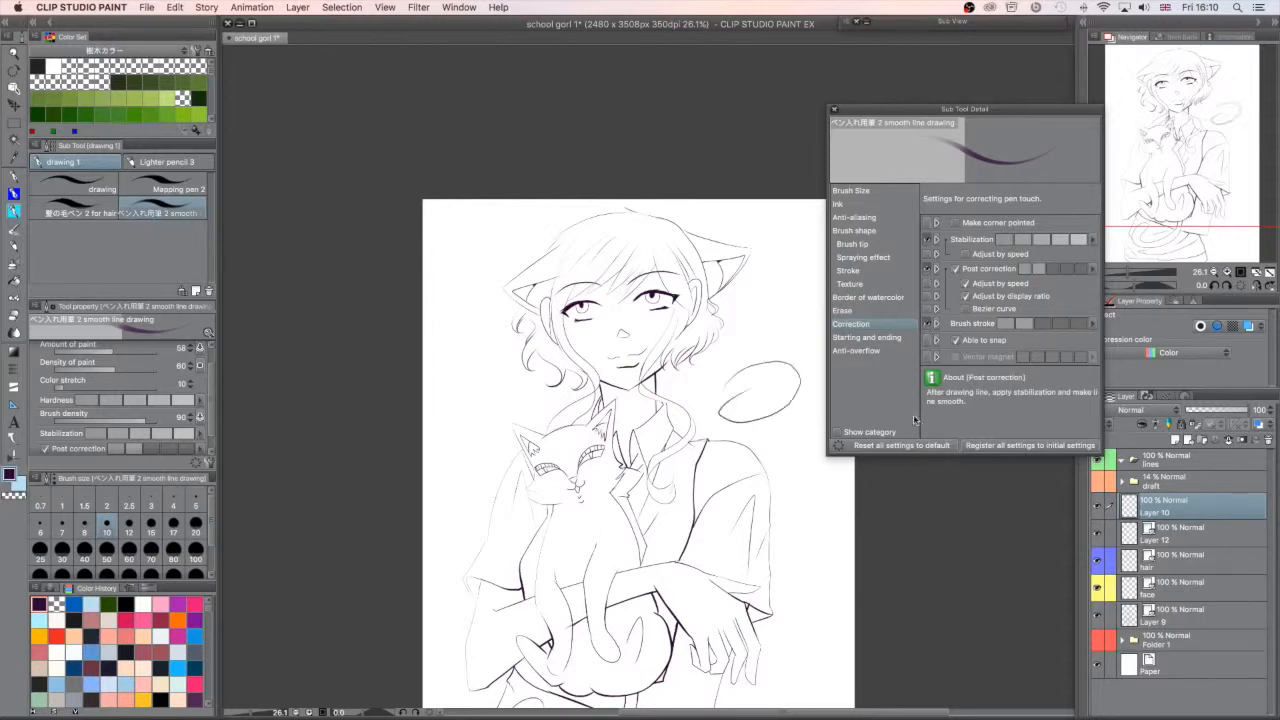
key(super+z)
mouse_move(757, 334)
mouse_down()
mouse_move(788, 335)
mouse_move(724, 426)
mouse_up()
key(super+z)
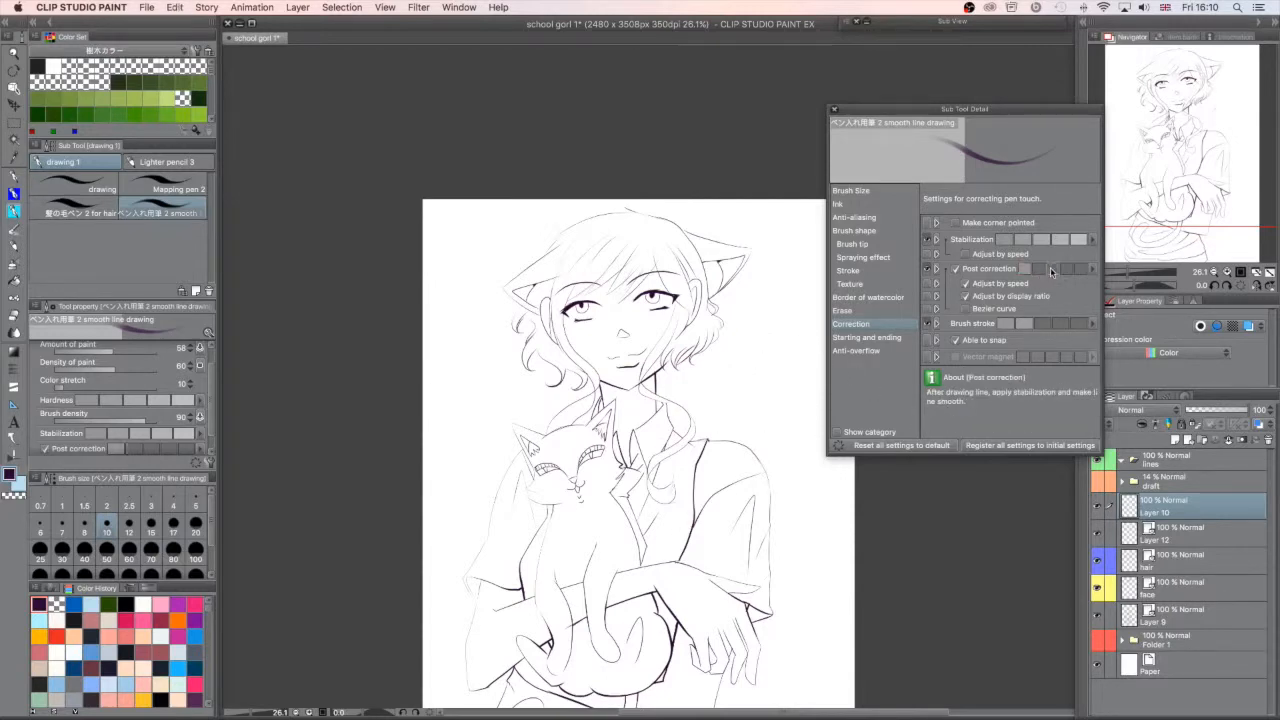
- Compare test strokes beside the girl with Post correction switched off and back on, undoing each
click(957, 269)
mouse_move(739, 377)
mouse_down()
mouse_move(803, 367)
mouse_move(787, 425)
mouse_up()
key(super+z)
drag(762, 306, 781, 440)
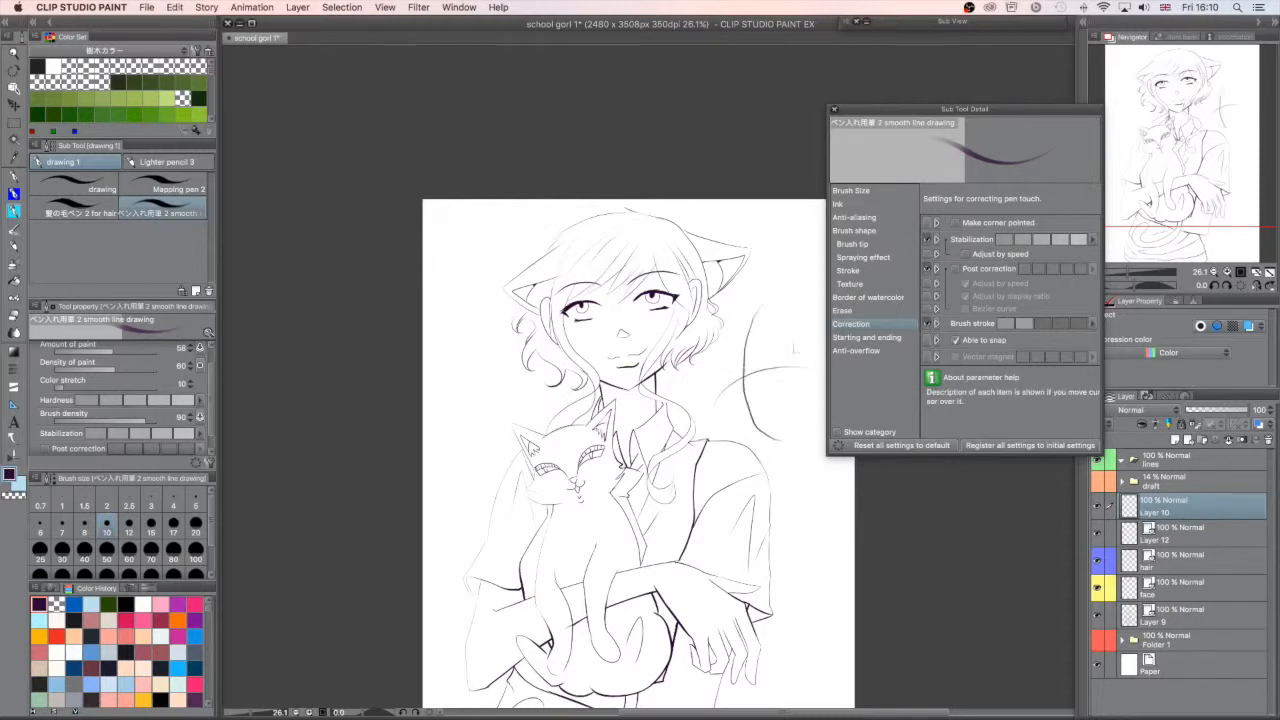
key(super+z)
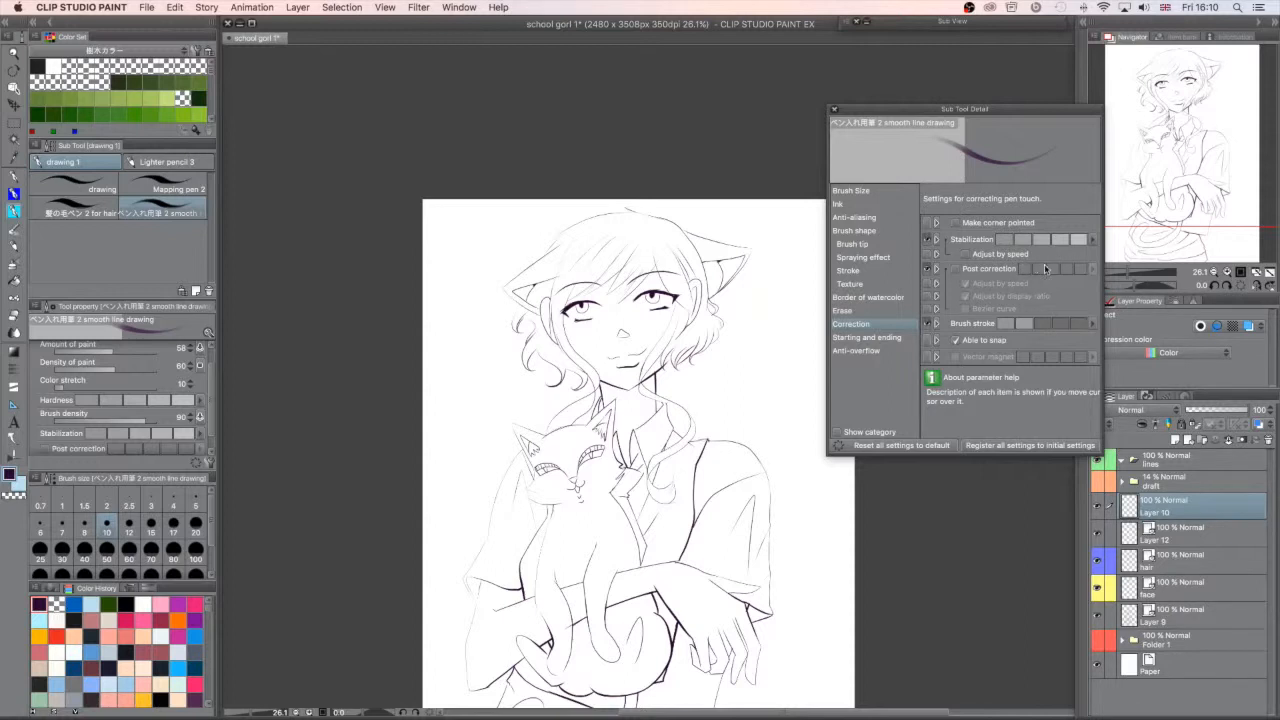
click(958, 270)
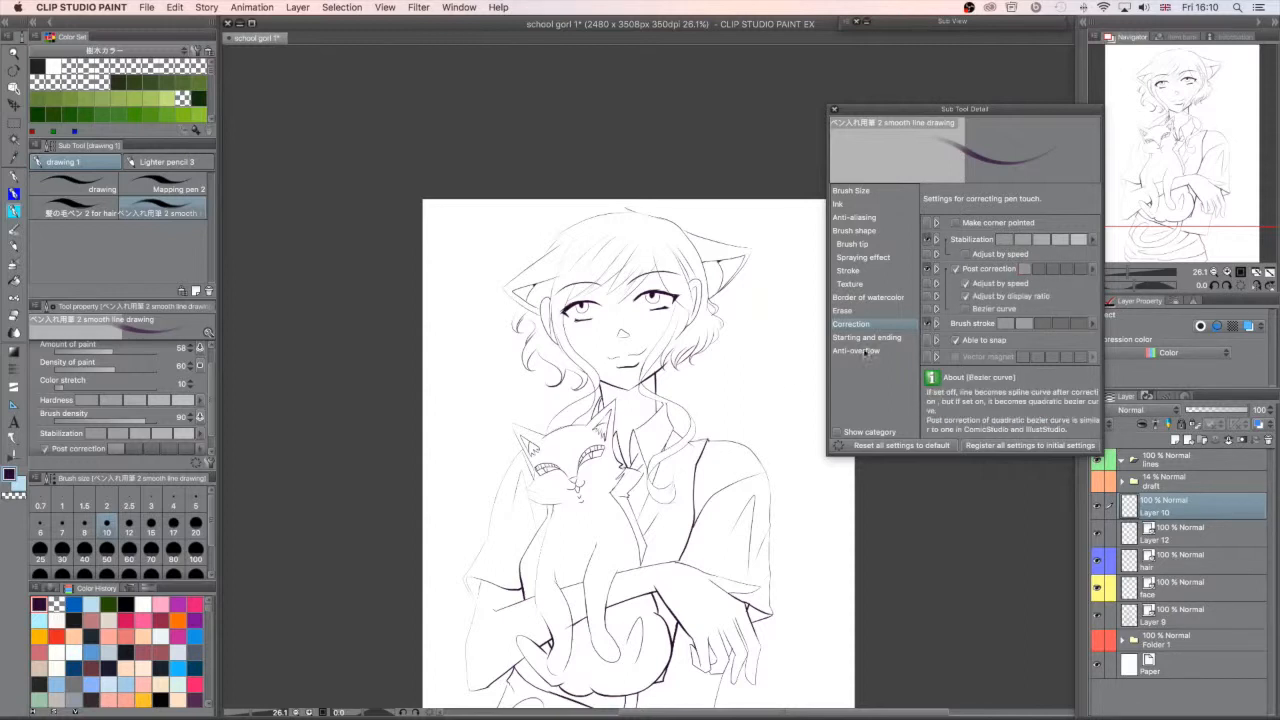
drag(732, 382, 771, 416)
key(super+z)
- Turn off Adjust by speed under Post correction, try a few strokes above the shoulder, and undo them
click(966, 283)
mouse_move(744, 434)
mouse_down()
mouse_move(768, 357)
mouse_move(813, 378)
mouse_up()
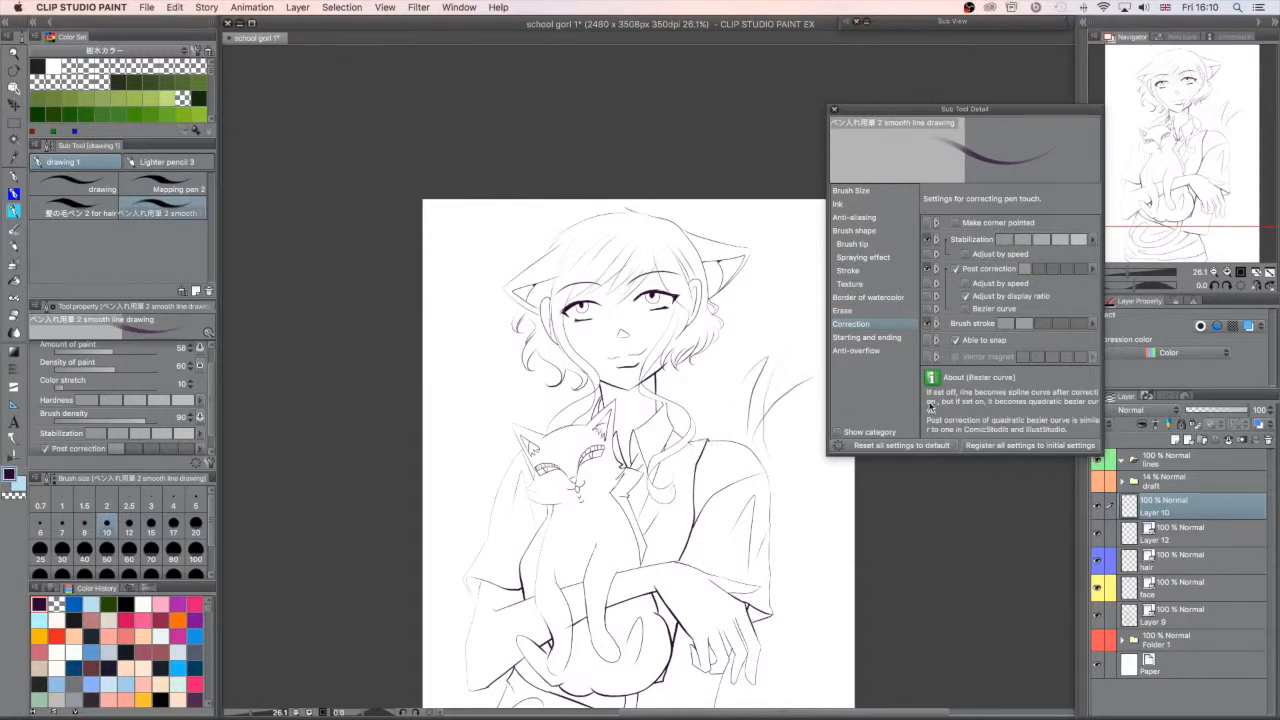
key(super+z)
key(super+z)
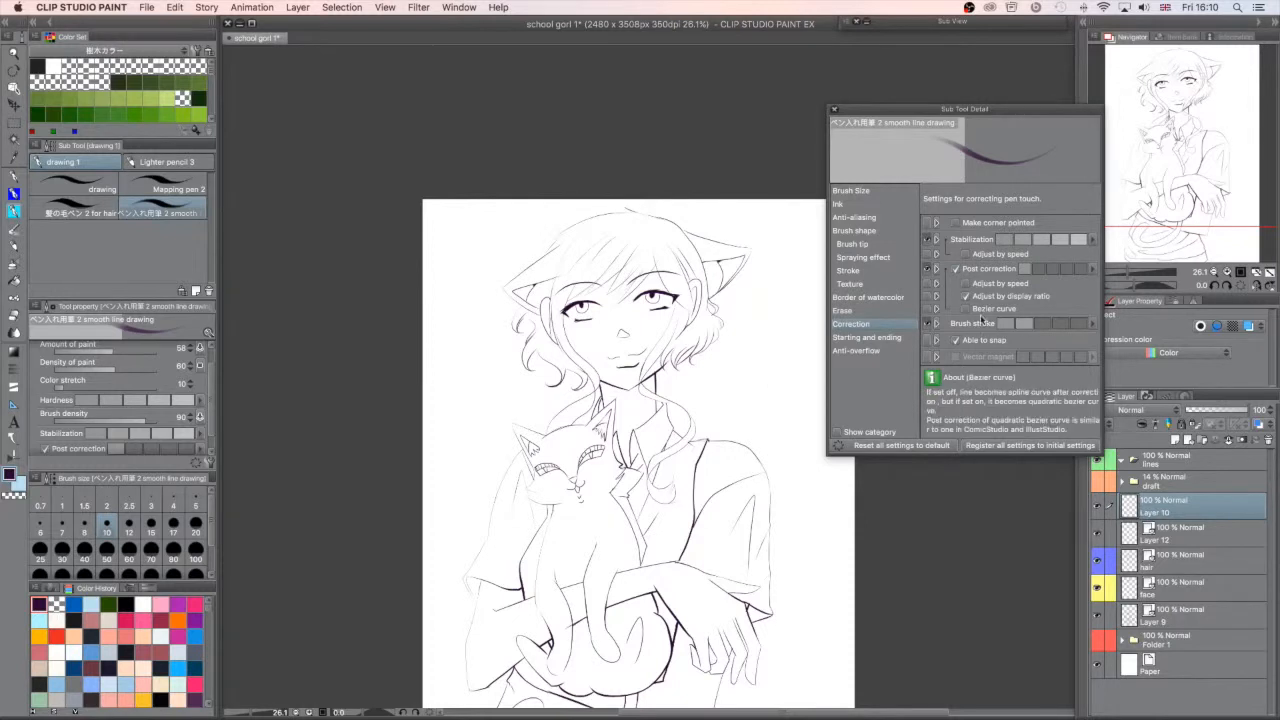
- Turn off Adjust by display ratio and re-enable Adjust by speed, undo the test strokes, and save the illustration
click(966, 296)
click(966, 283)
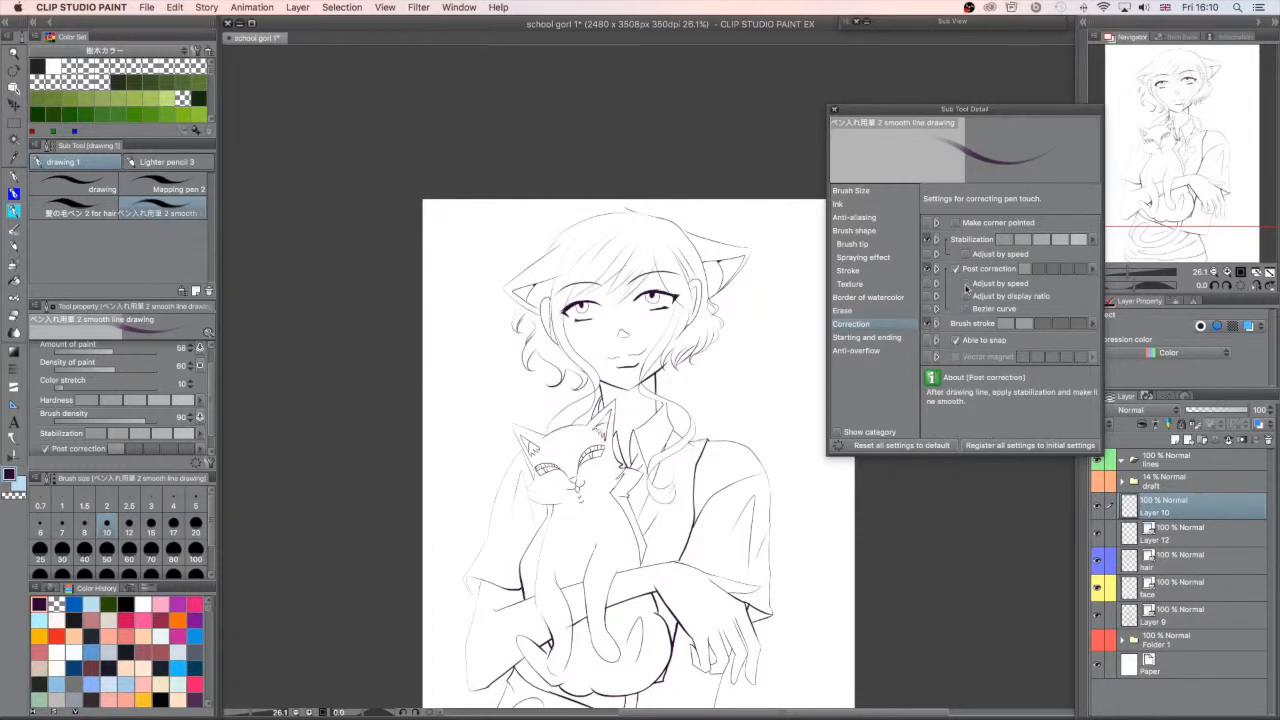
mouse_move(750, 396)
mouse_down()
mouse_move(800, 390)
mouse_move(731, 461)
mouse_up()
key(super+z)
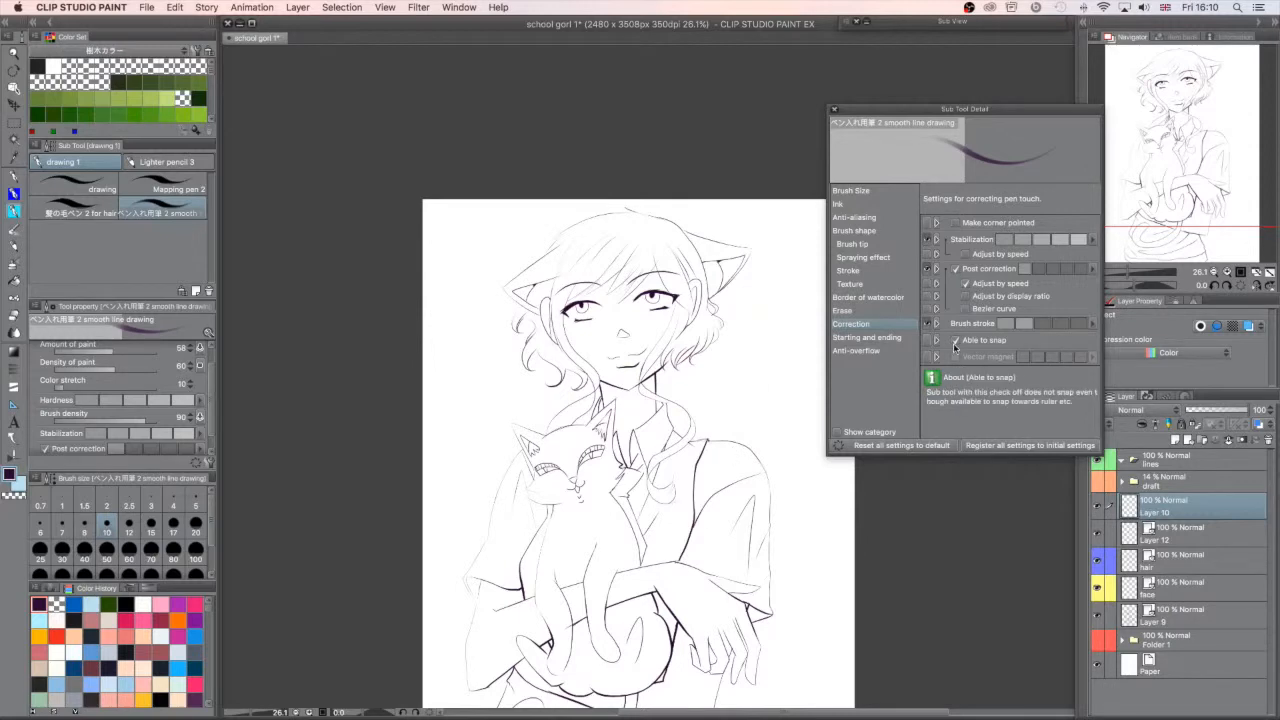
mouse_move(757, 432)
mouse_down()
mouse_move(787, 405)
mouse_move(768, 440)
mouse_up()
key(super+z)
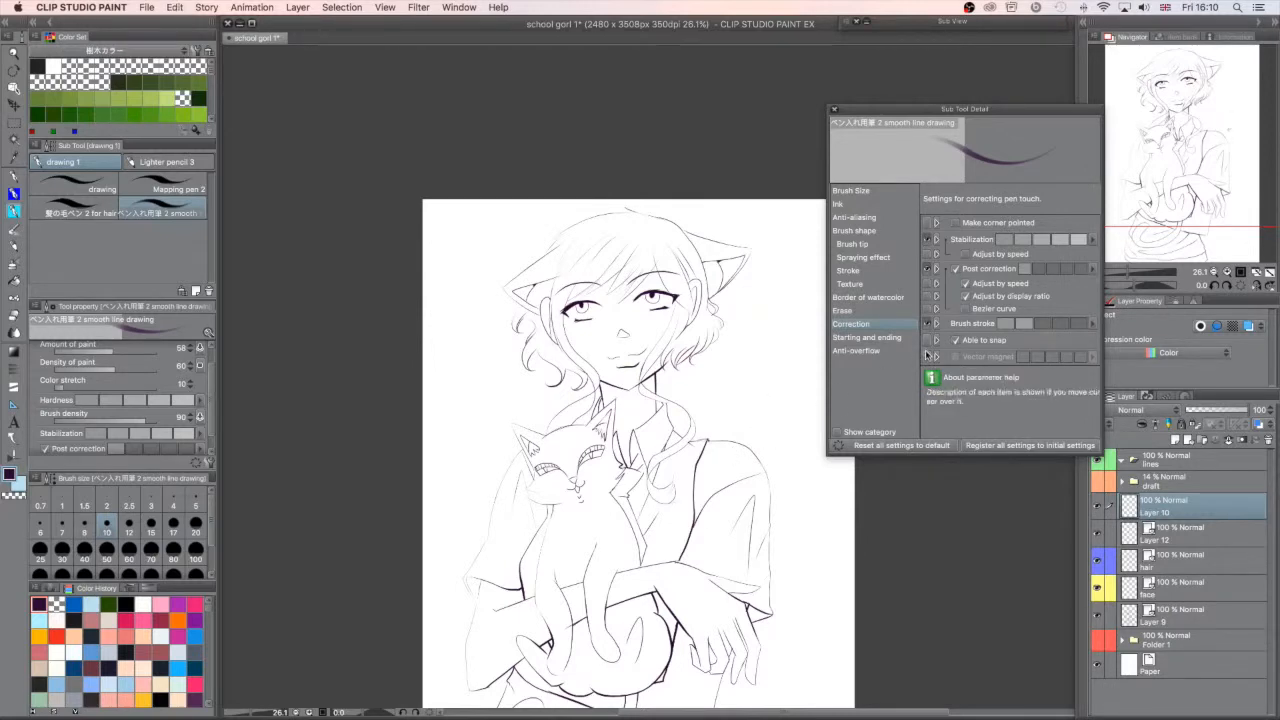
key(super+s)
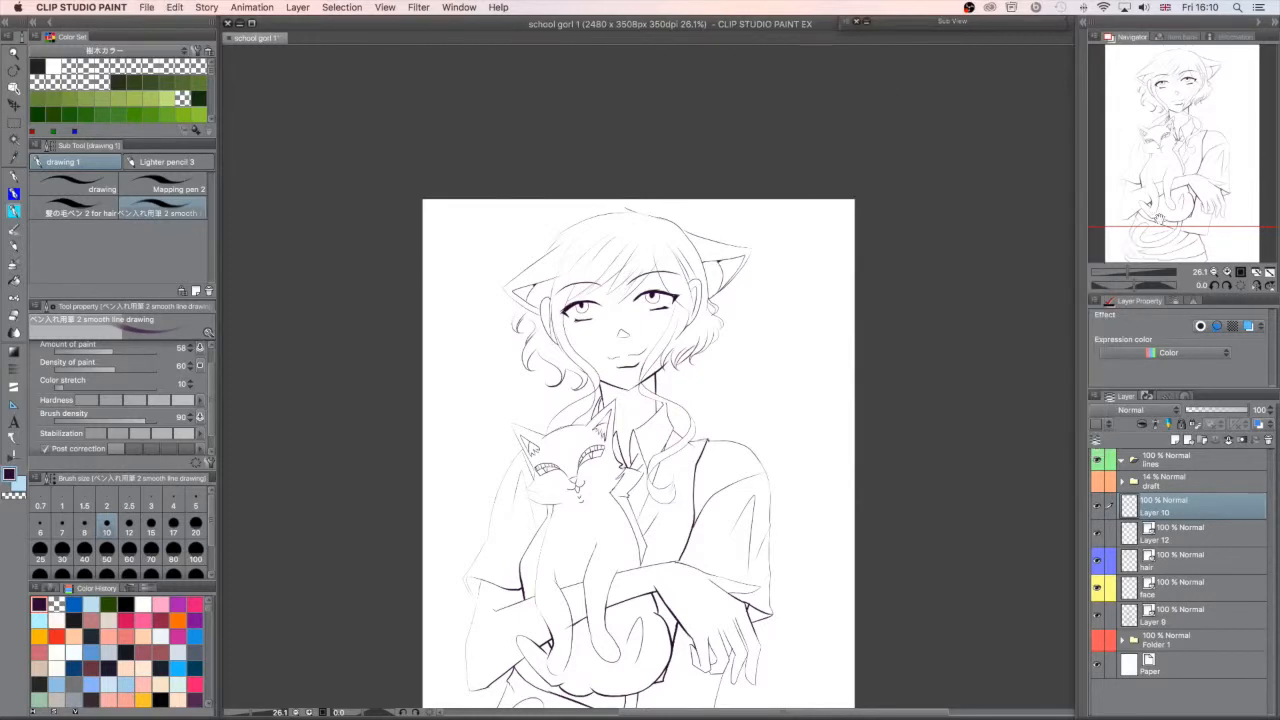
- Set the brush size to 20, try a few thick strokes beside the girl, undo them, and save the illustration
click(733, 391)
click(197, 529)
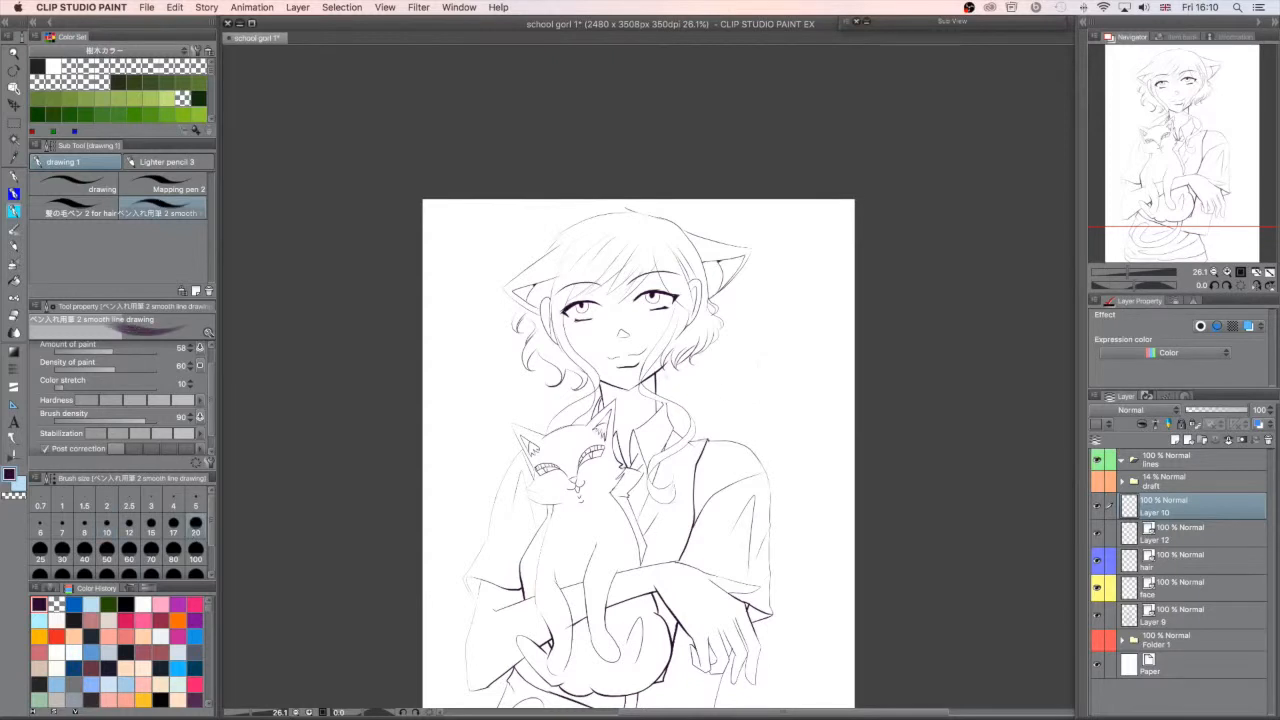
mouse_move(748, 316)
mouse_down()
mouse_move(792, 392)
mouse_move(783, 368)
mouse_up()
key(super+z)
mouse_move(746, 416)
mouse_down()
mouse_move(799, 373)
mouse_move(784, 455)
mouse_up()
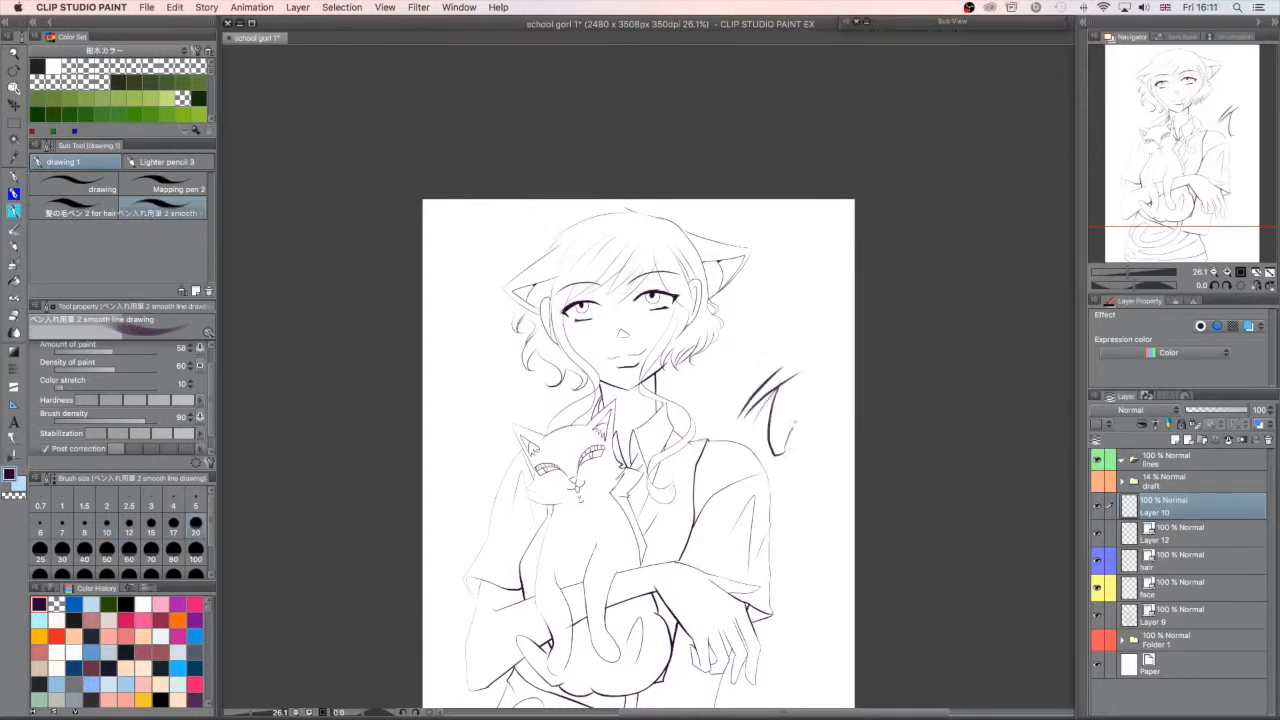
key(super+z)
key(super+z)
key(super+z)
key(super+z)
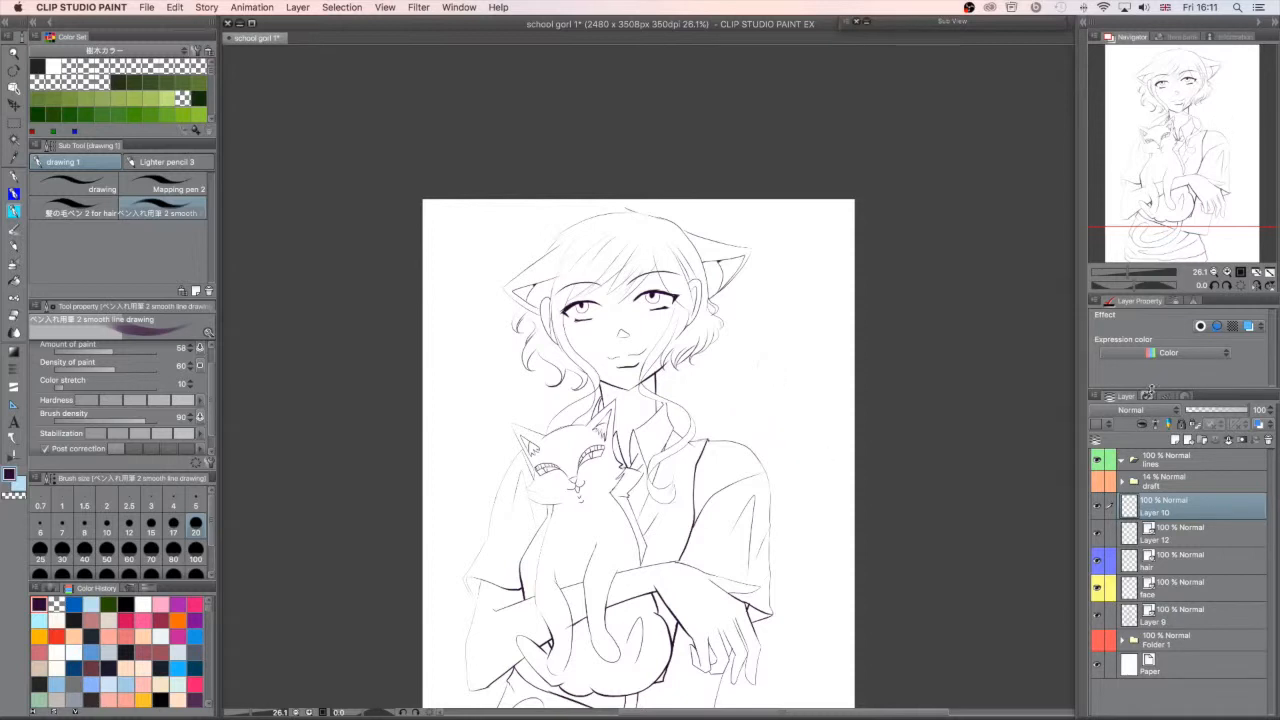
drag(1208, 196, 1220, 226)
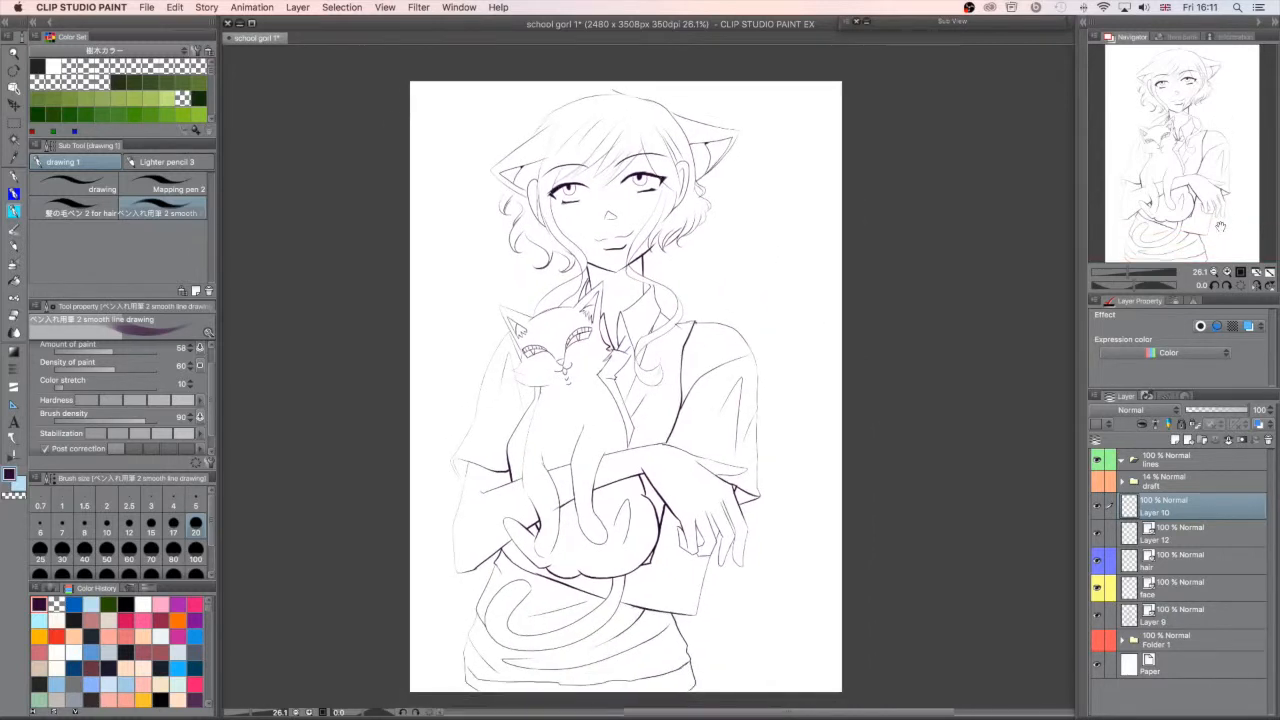
key(super+s)
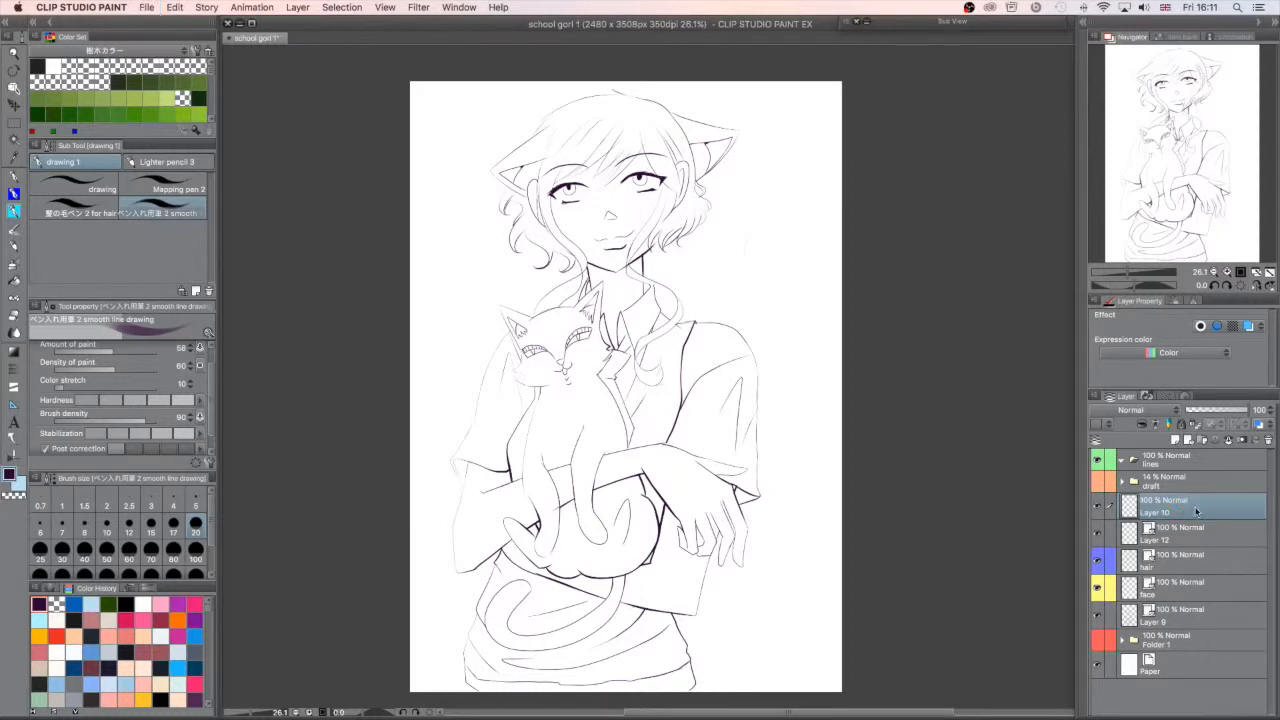
- Create a new layer folder above Layer 10 and name it "line"
click(1202, 440)
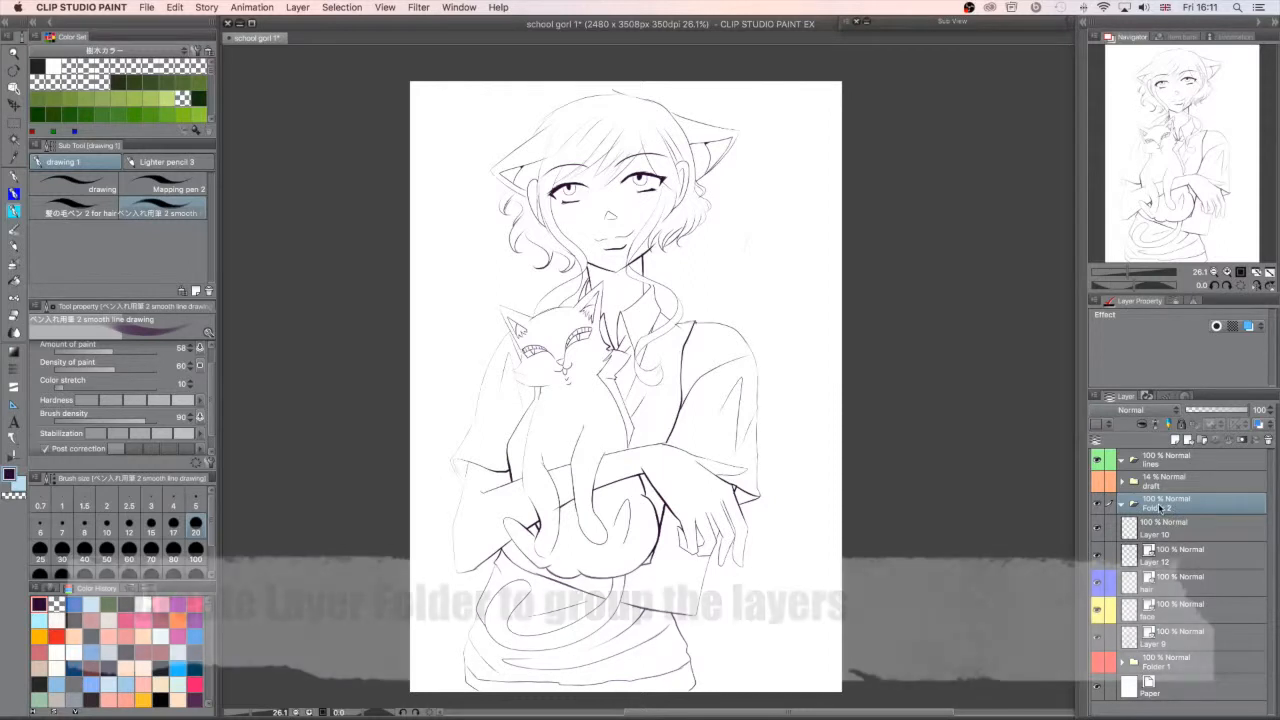
double_click(1165, 509)
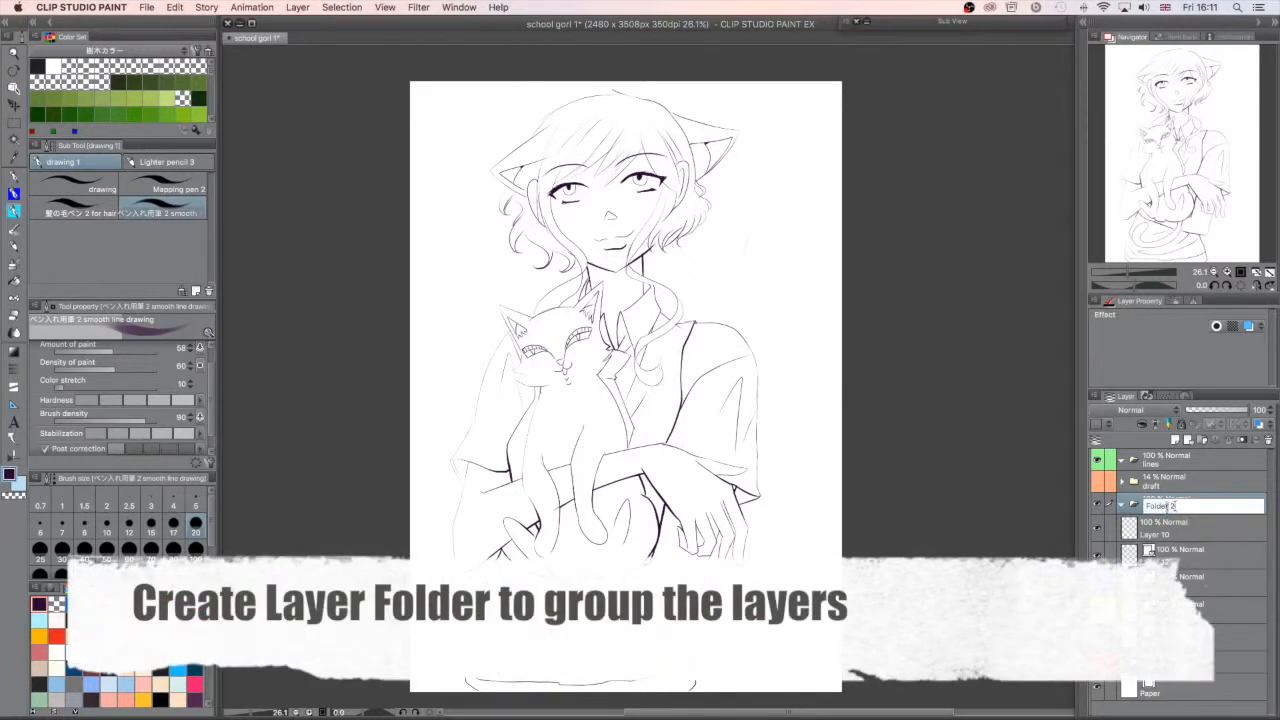
key(BackSpace)
key(Return)
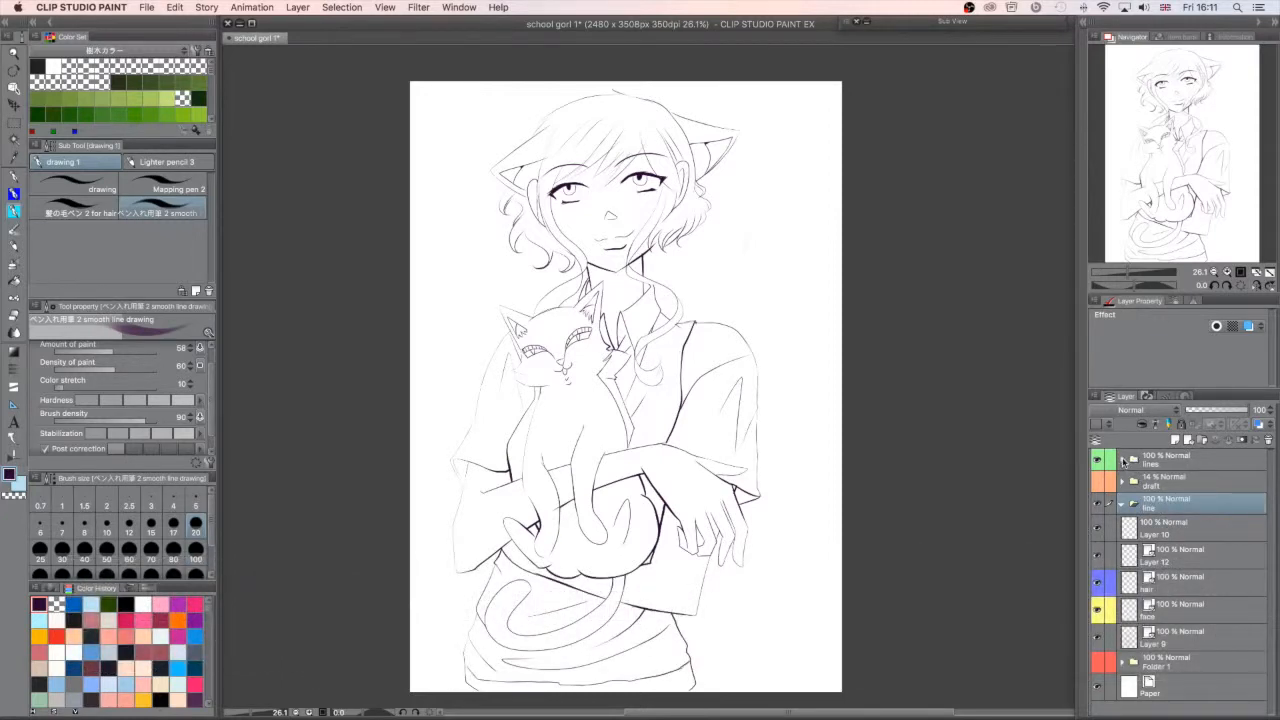
- Move Layer 10, Layer 12, hair, face and Layer 9 together into the line folder
click(1187, 532)
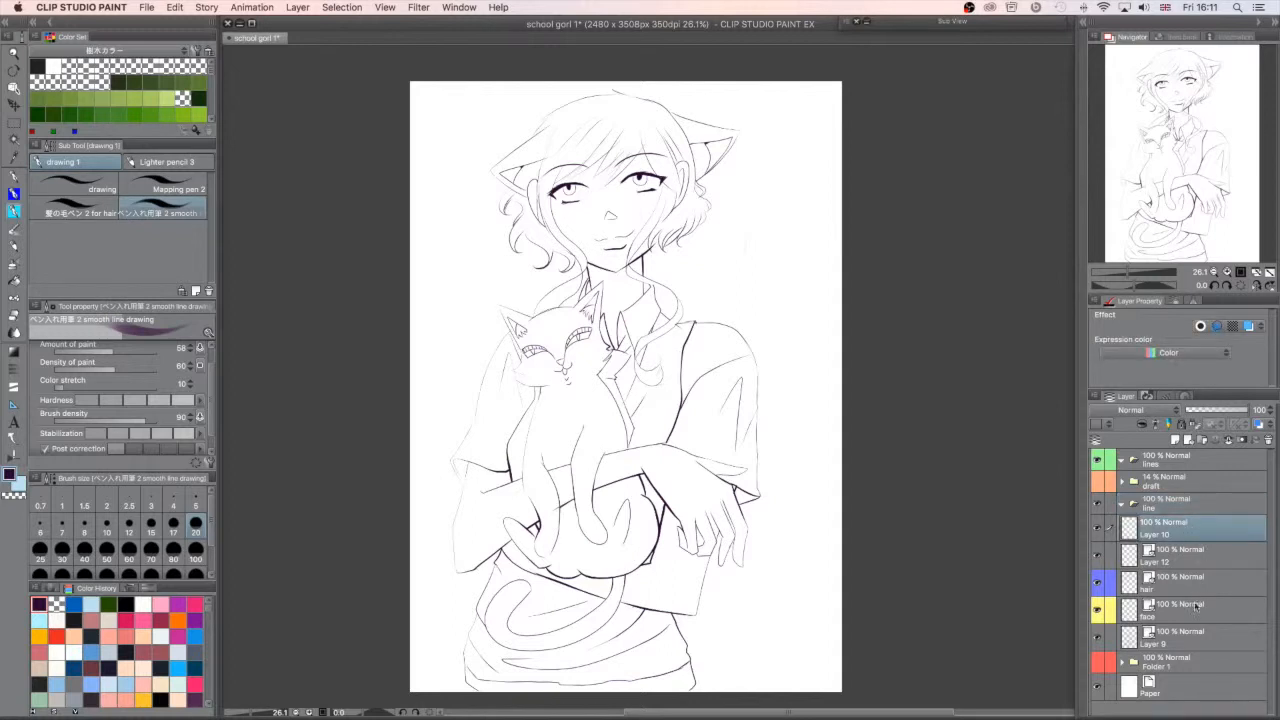
shift+click(1197, 640)
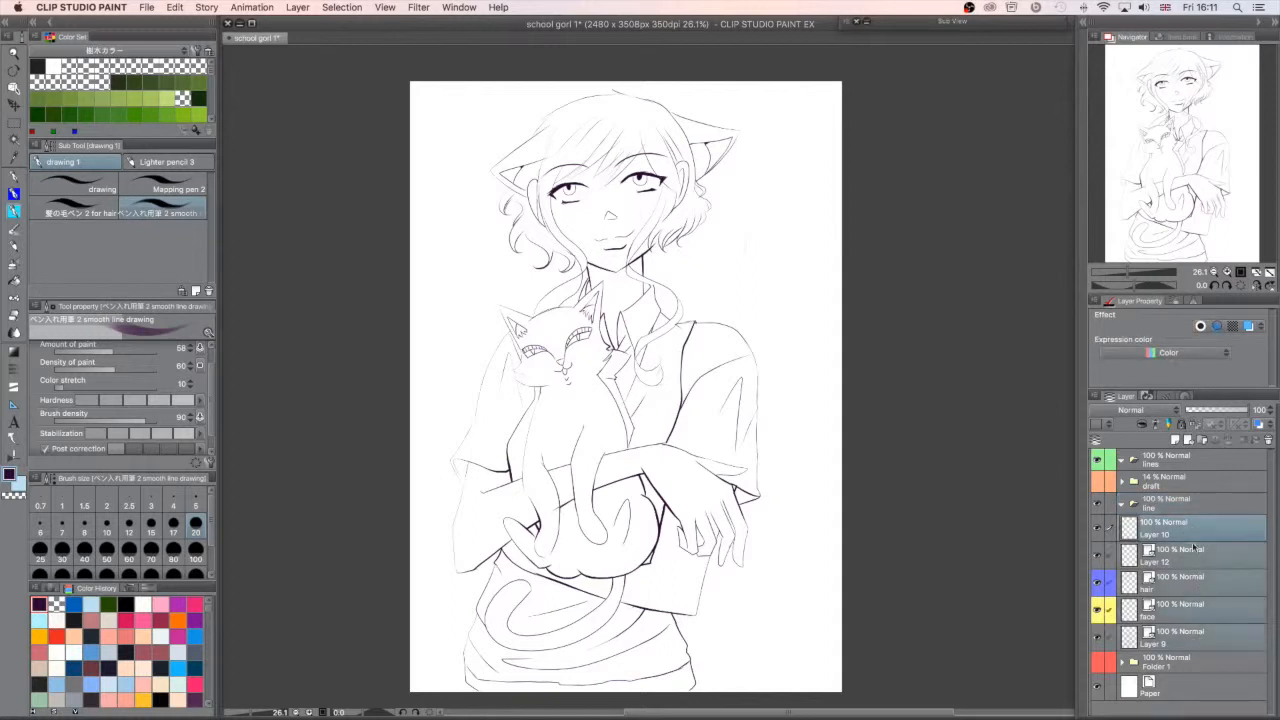
drag(1191, 519, 1174, 509)
- Rename the folder holding the line layers "line vector"
double_click(1173, 509)
click(1176, 507)
text(vecto)
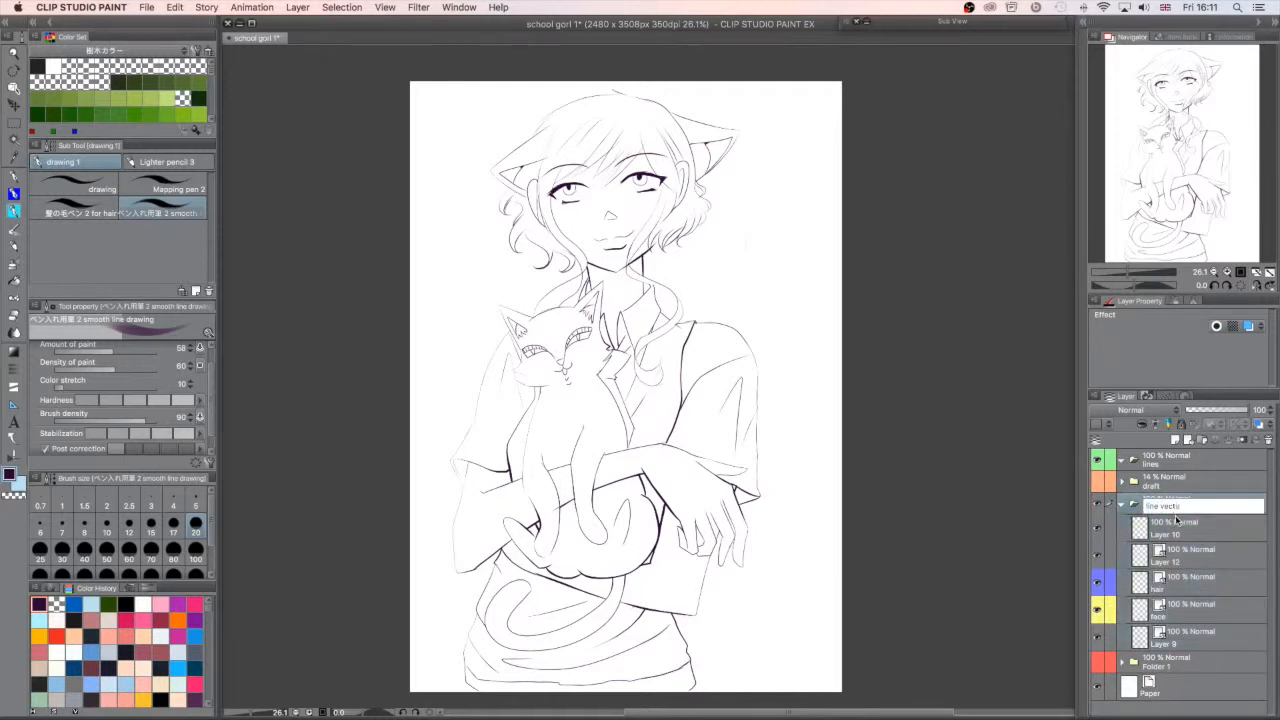
text(r)
key(Return)
- Delete the old "lines" folder at the top of the layer stack
click(1172, 462)
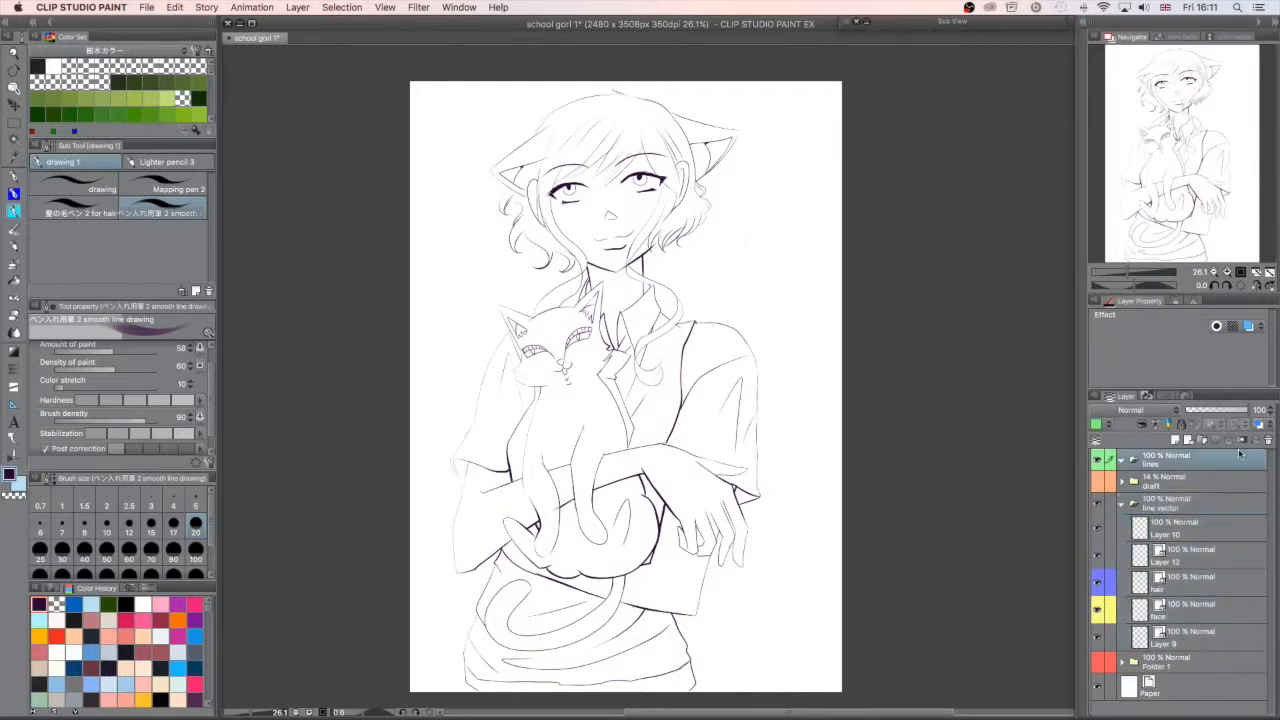
click(1268, 440)
click(711, 283)
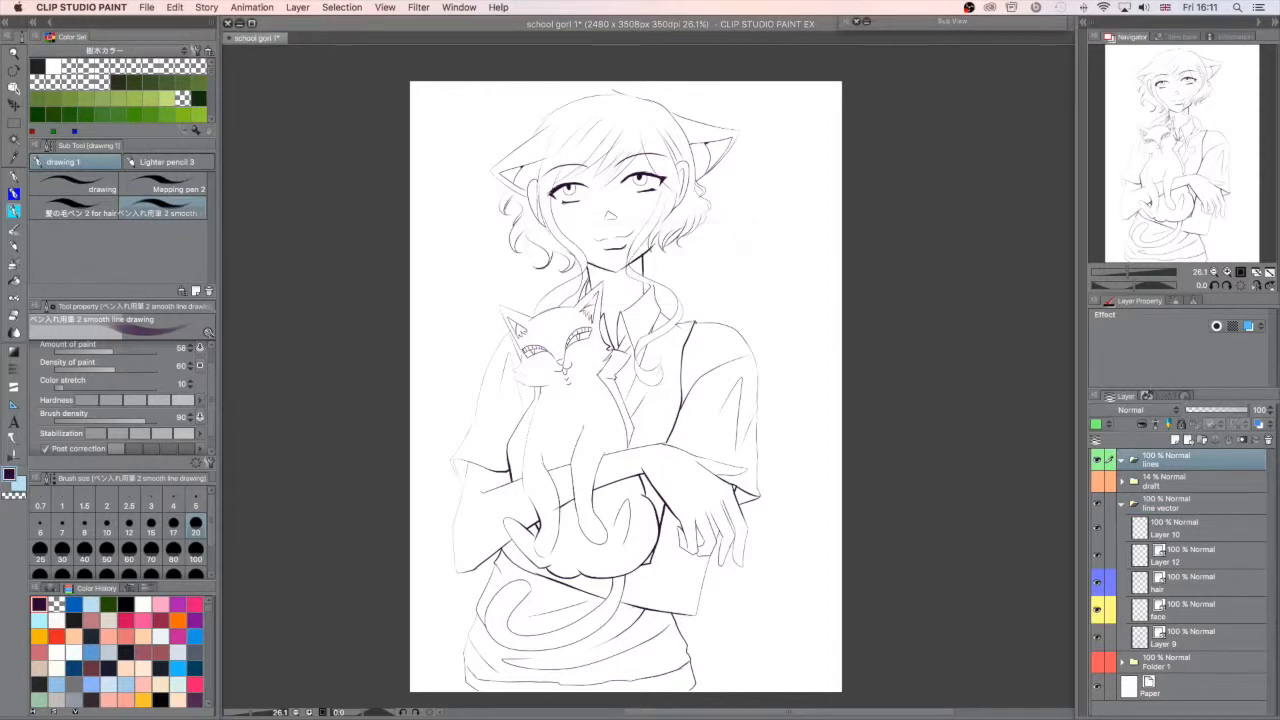
- Give the line vector folder a purple palette color and collapse it
click(1175, 486)
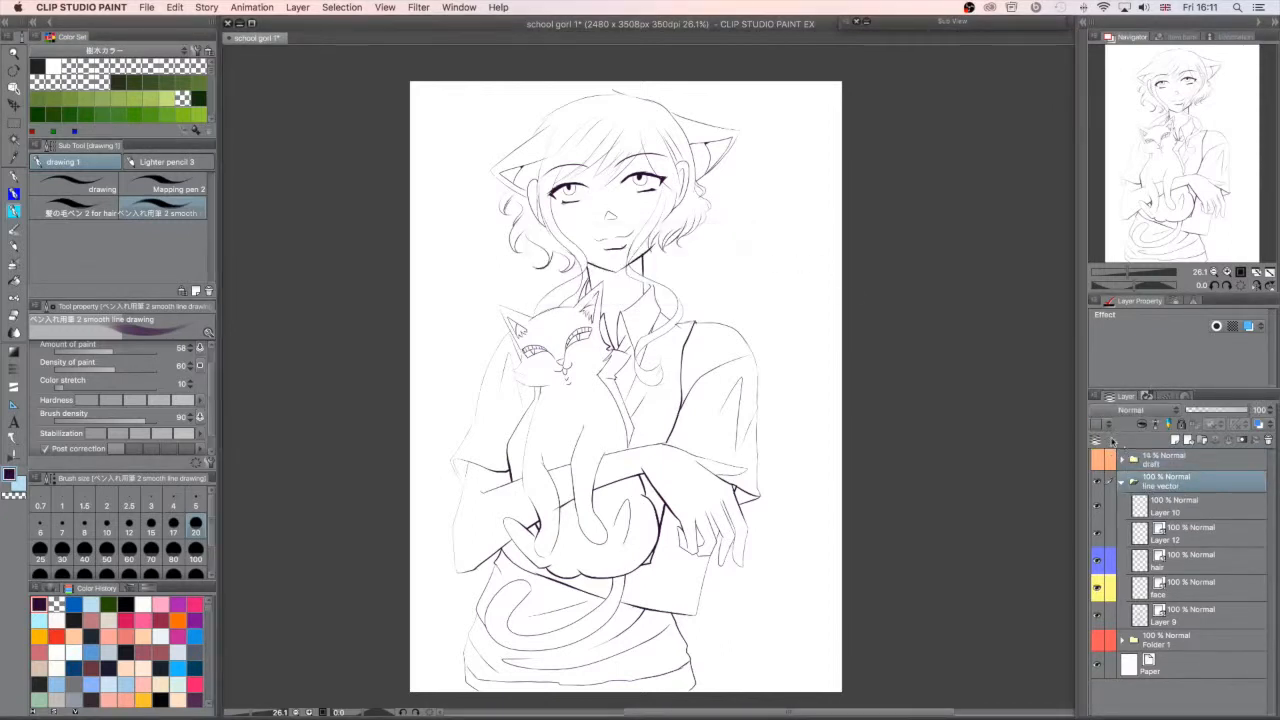
click(1109, 426)
click(1131, 525)
click(1122, 481)
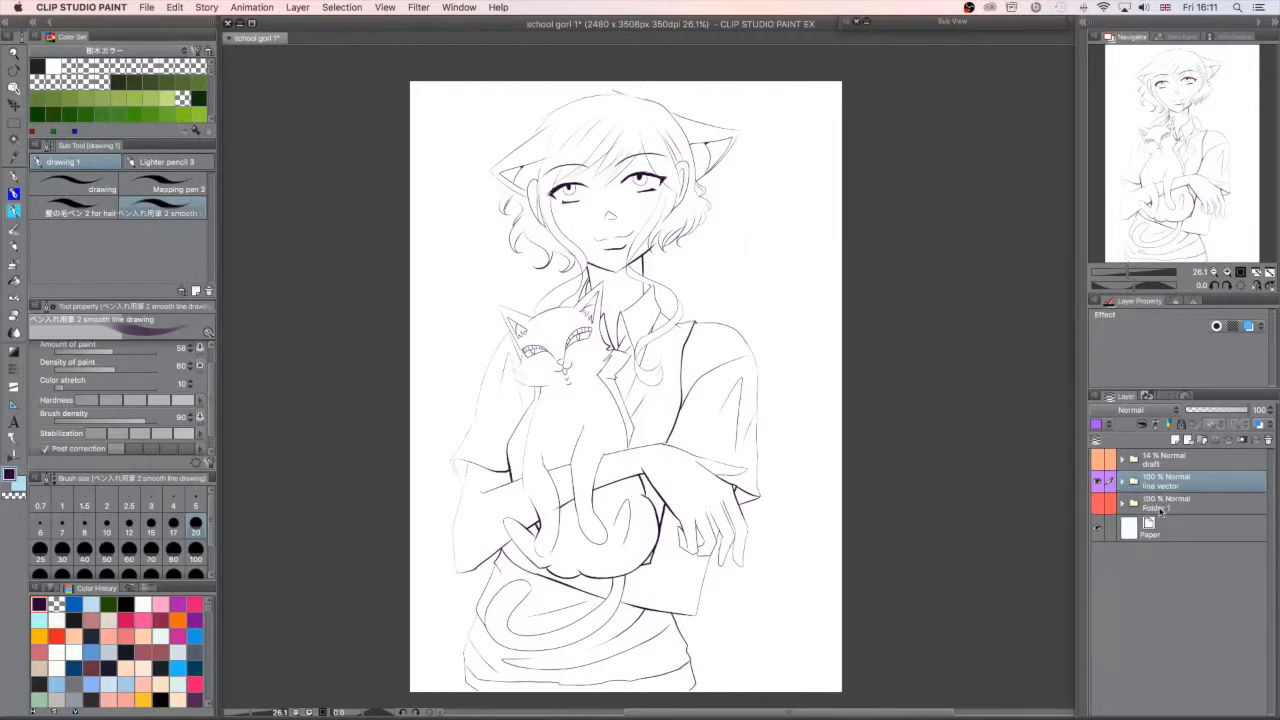
- Save the illustration and select the Paper layer
click(1188, 170)
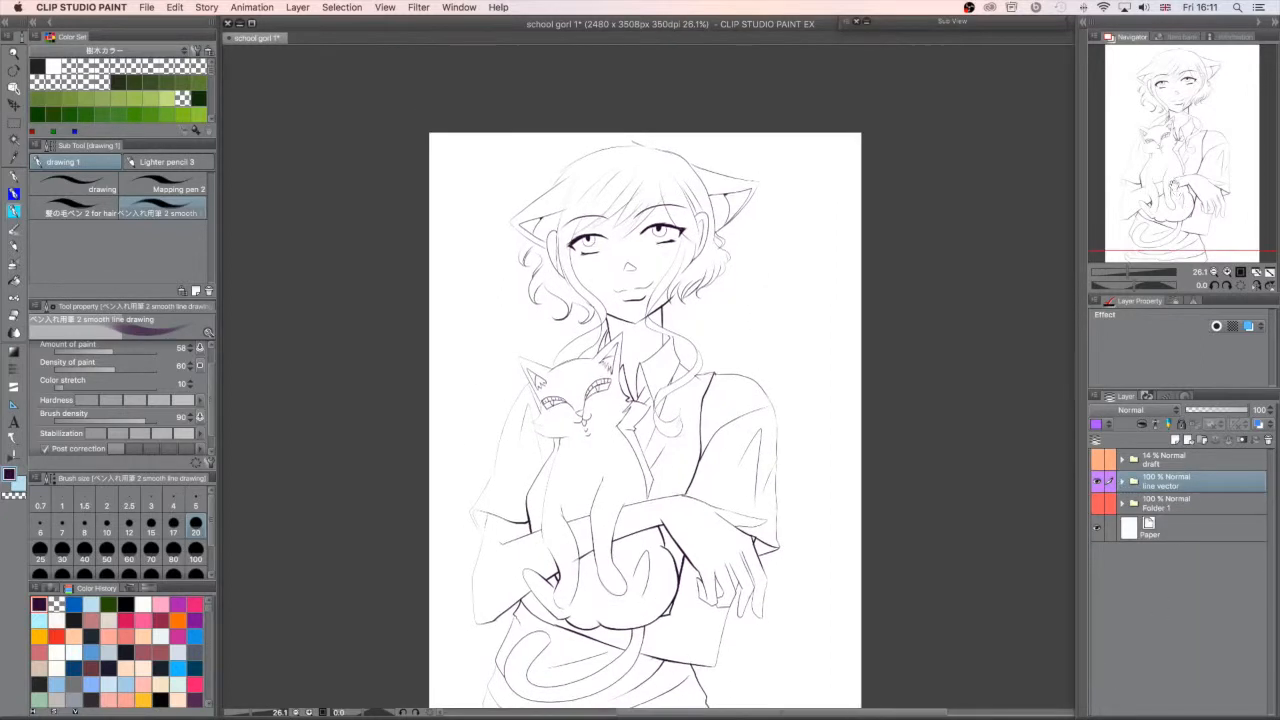
key(super+s)
click(1193, 527)
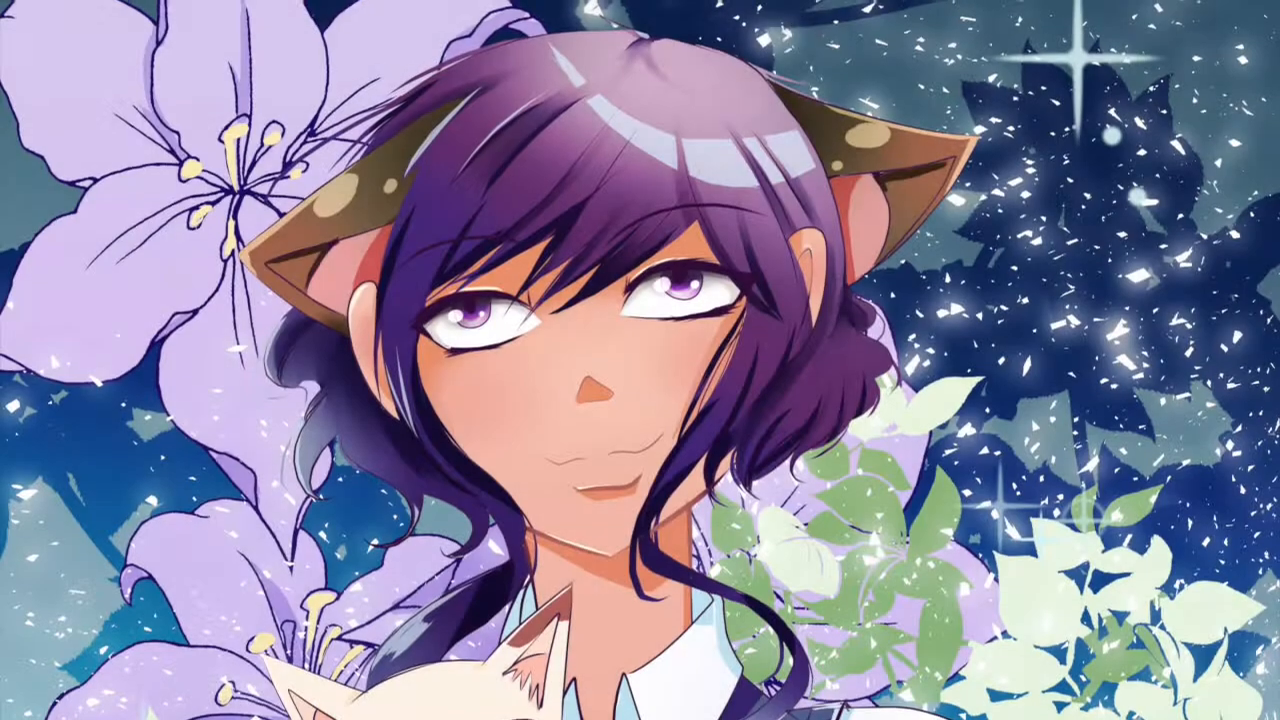